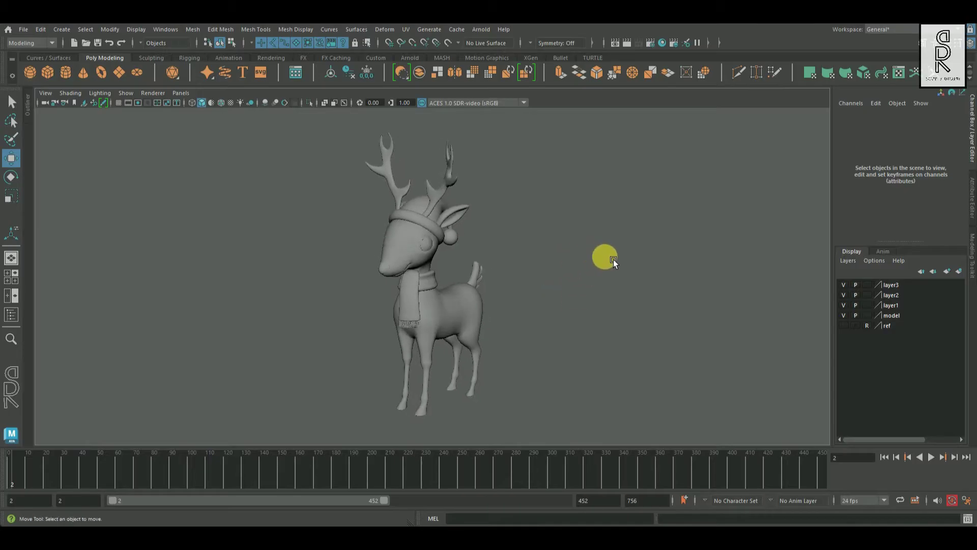
Clear the history, center the pivots and freeze the transformations of all the reindeer's meshes
left_click(488, 315)
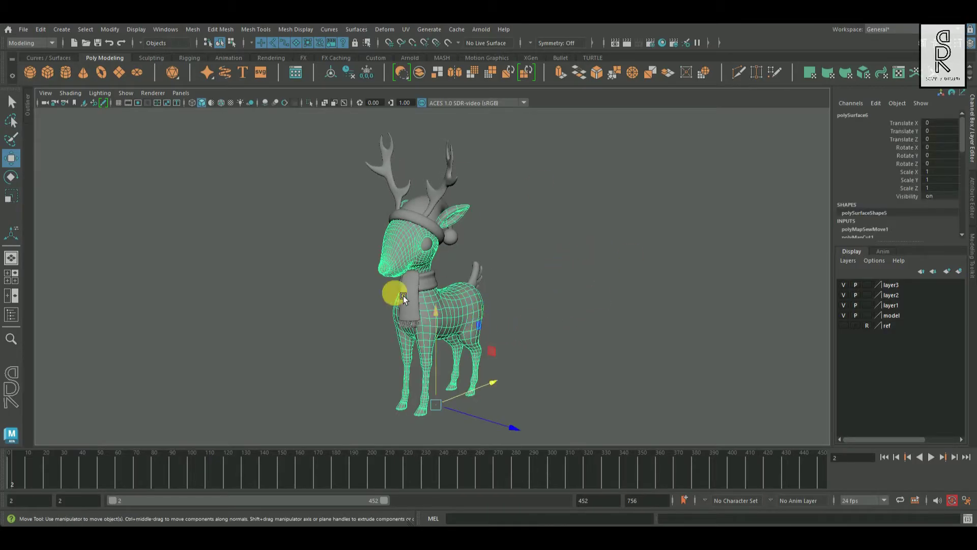
left_click_drag(349, 146, 649, 413, "alt")
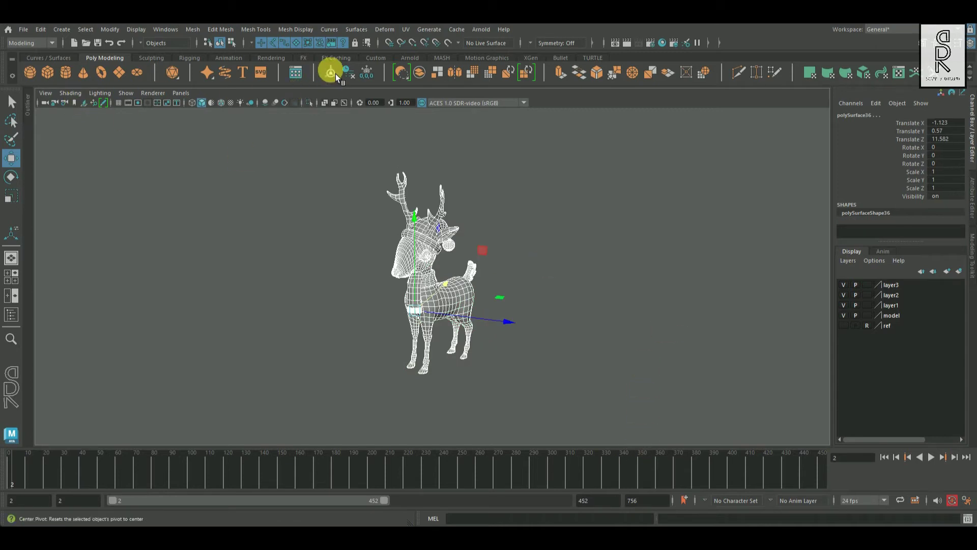
left_click(370, 75)
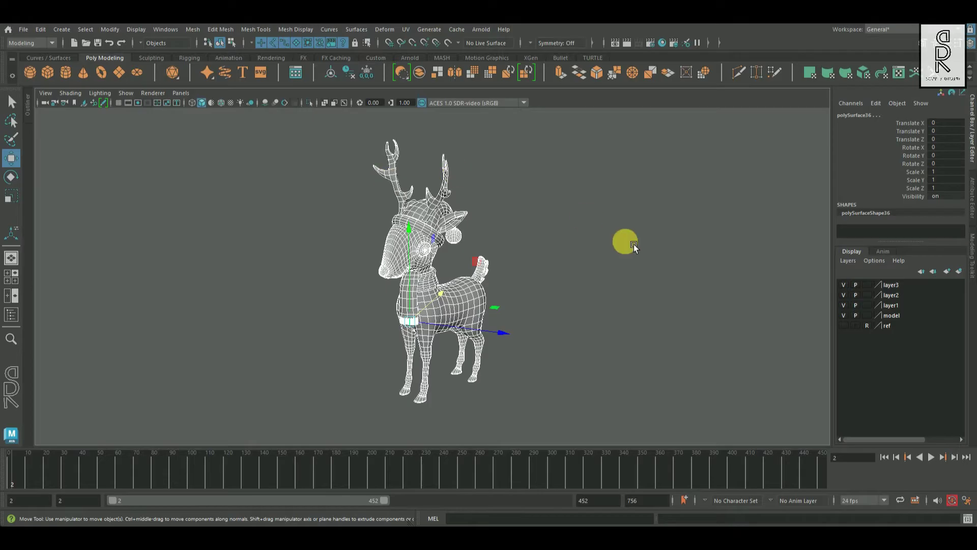
left_click(634, 243)
Isolate the reindeer's body mesh and open the UV Editor for it
left_click(462, 301)
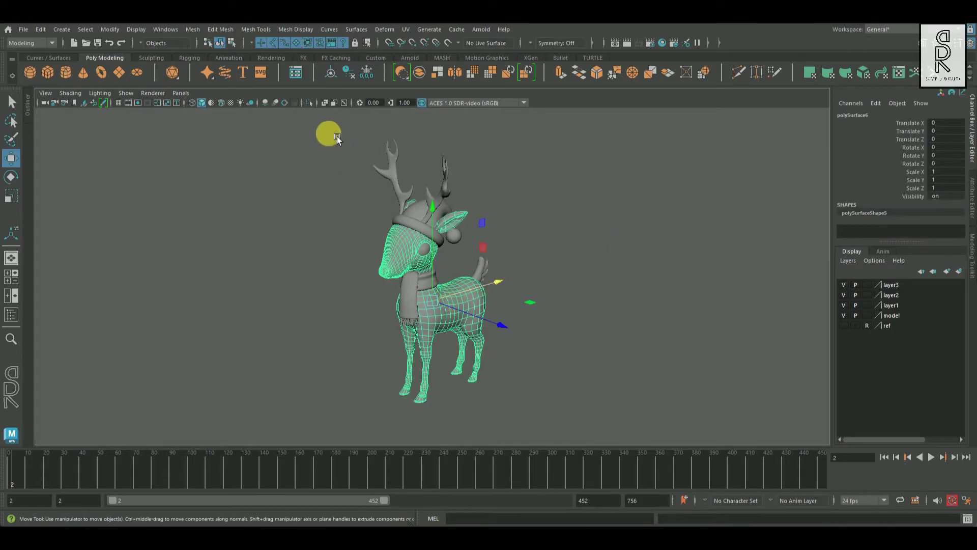
left_click(309, 103)
left_click(406, 29)
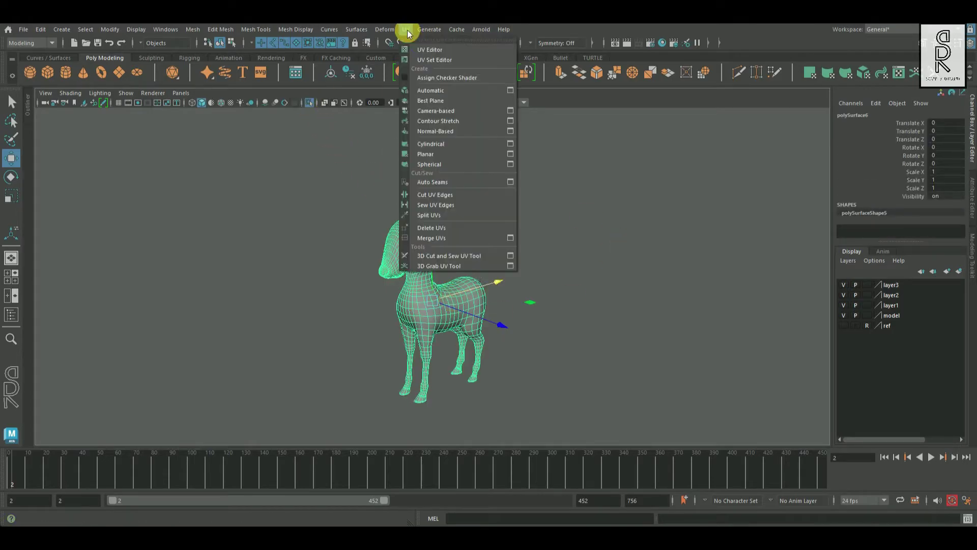
left_click(441, 50)
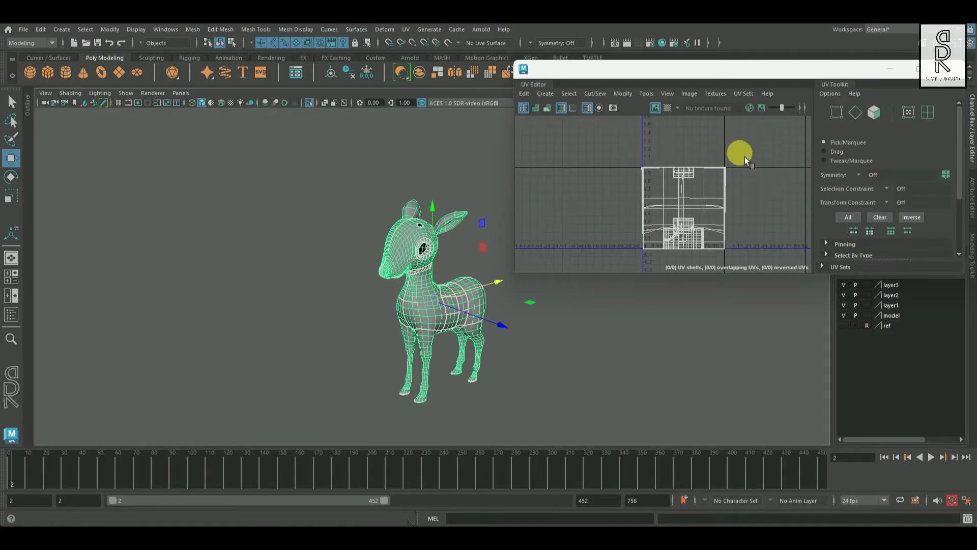
right_click_drag(463, 324, 553, 361, "alt")
left_click_drag(553, 361, 599, 384, "alt")
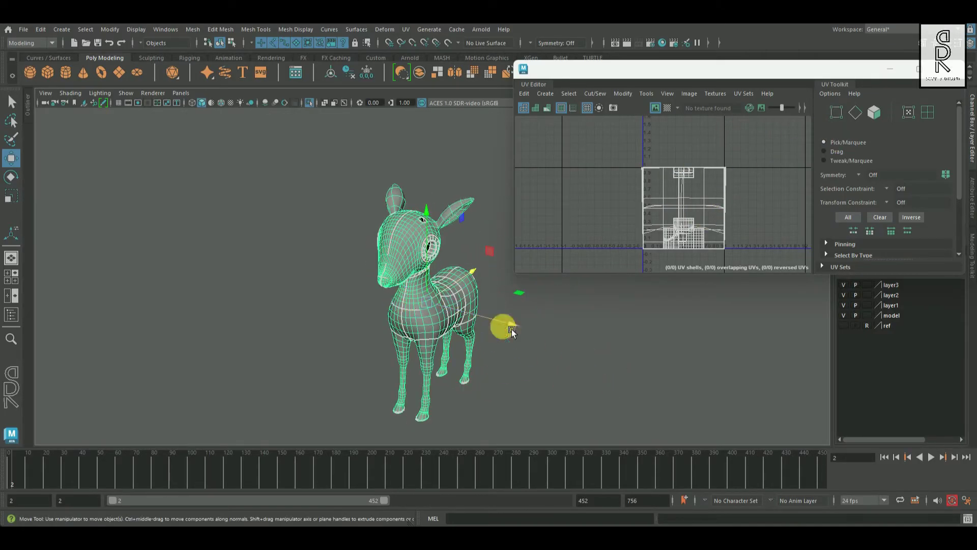
Apply a planar UV projection from the Z axis, fitted to the bounding box, to the body mesh
left_click(406, 29)
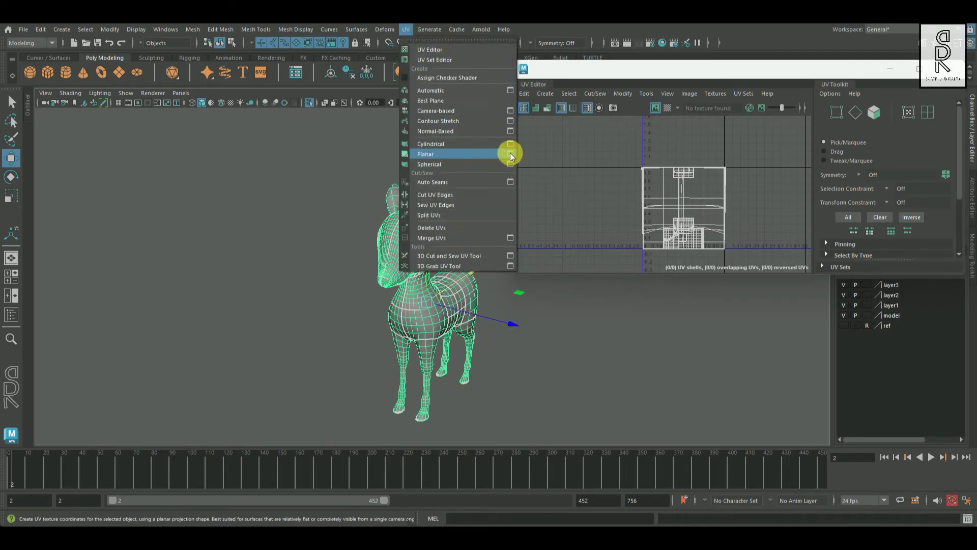
left_click(511, 154)
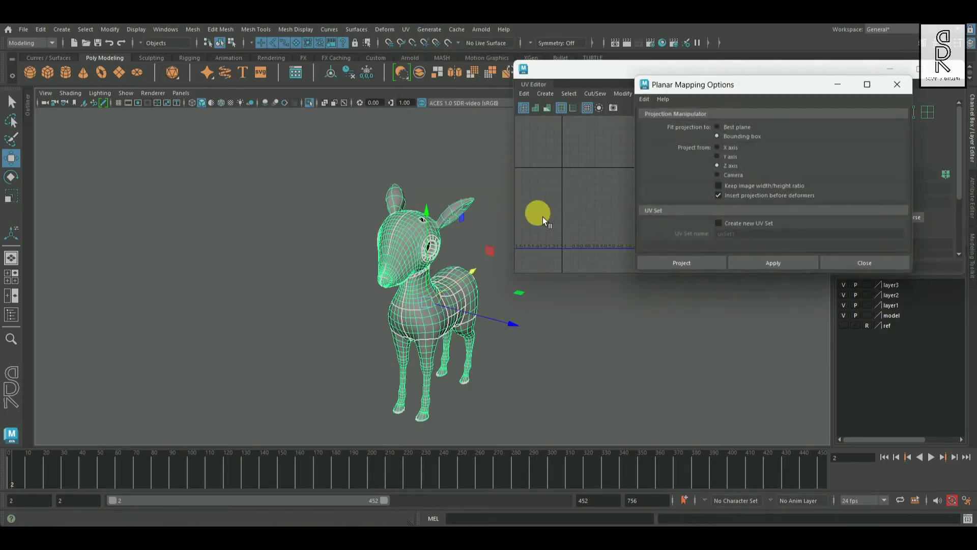
left_click(773, 263)
left_click(896, 85)
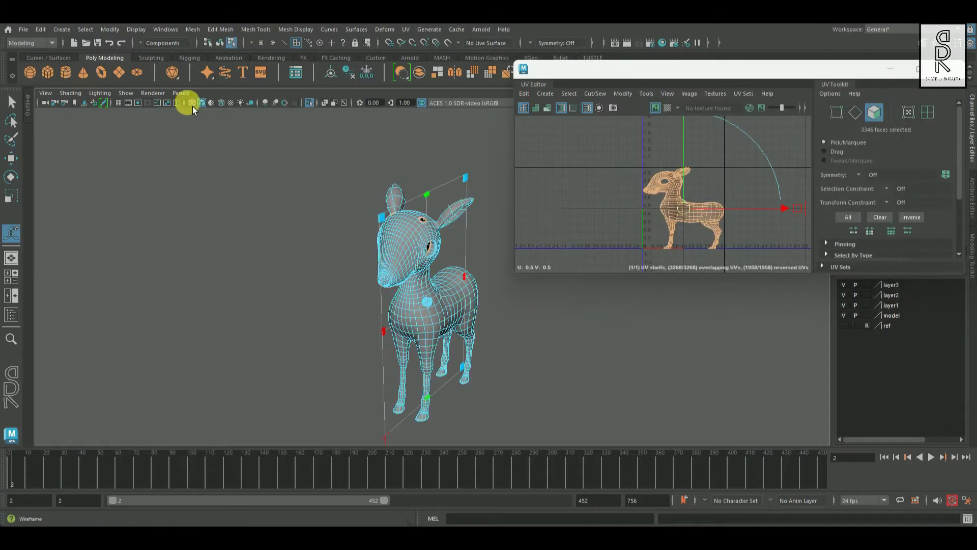
Close the floating UV Editor and switch the workspace to the saved Persp/UV Editor layout
left_click(181, 93)
mouse_move(204, 166)
left_click(93, 183)
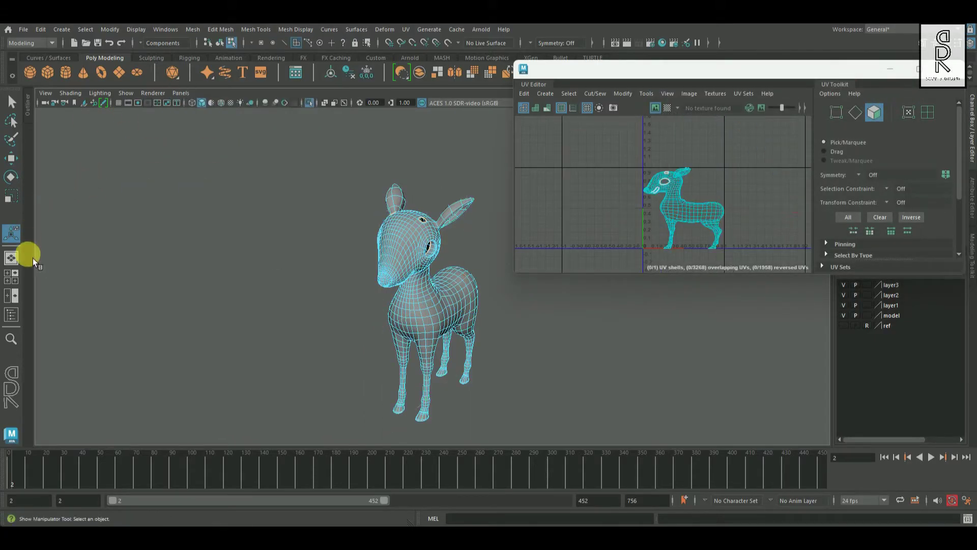
left_click(13, 296)
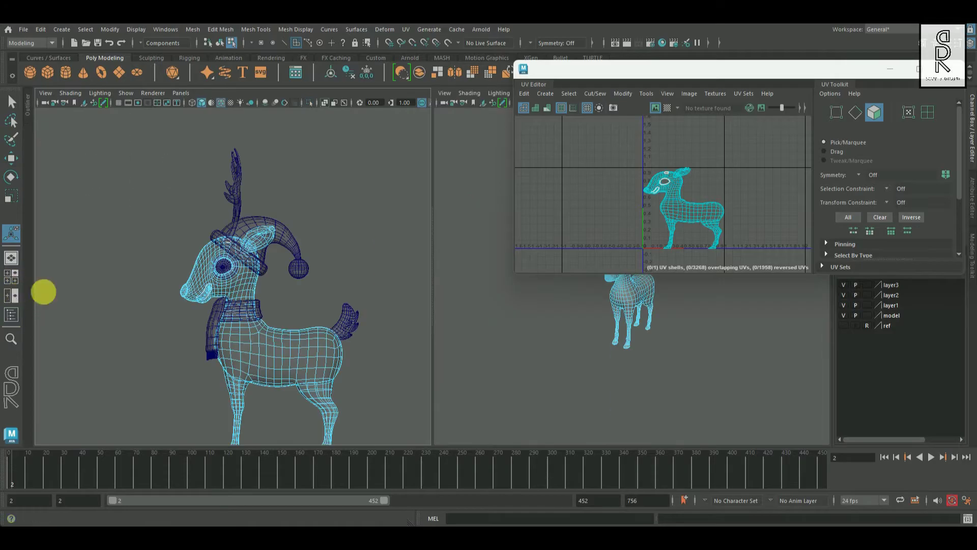
left_click(951, 69)
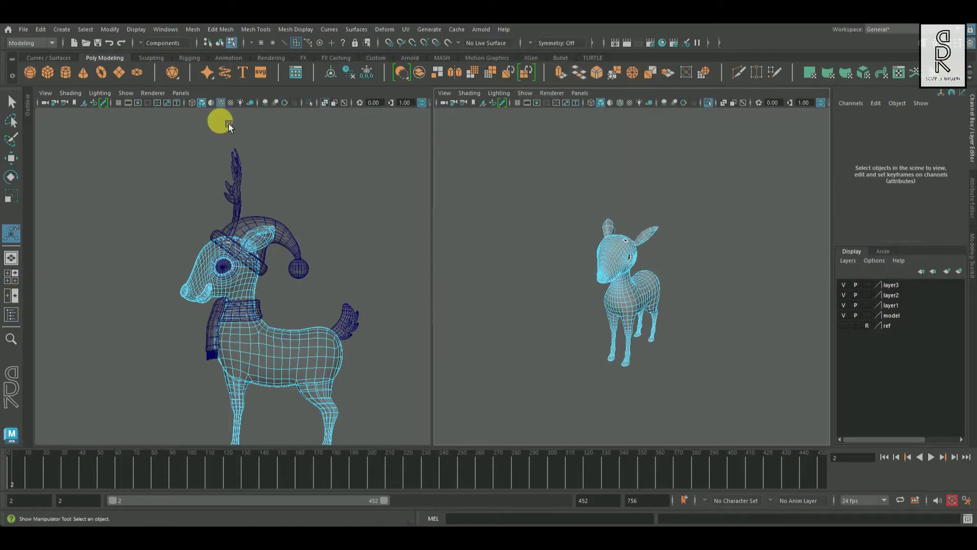
left_click(181, 93)
mouse_move(215, 178)
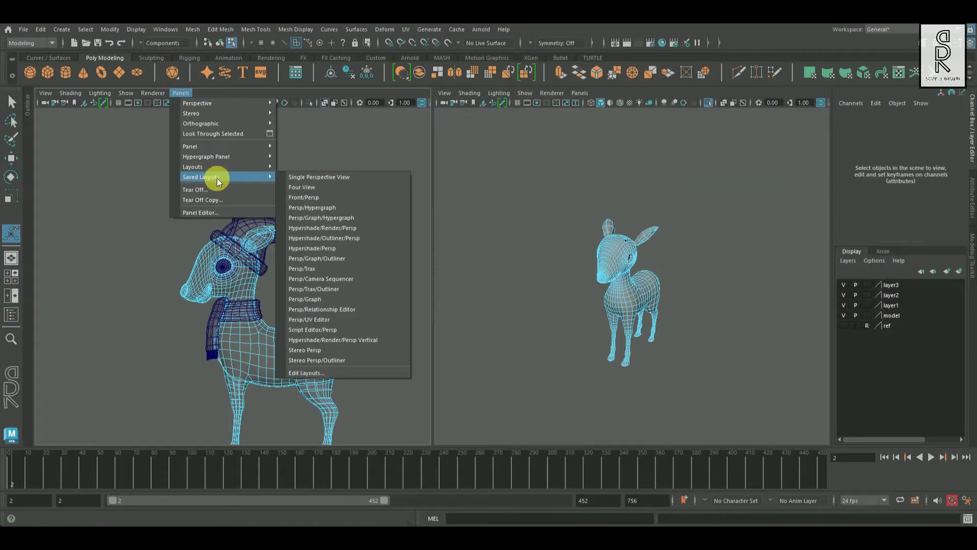
left_click(330, 319)
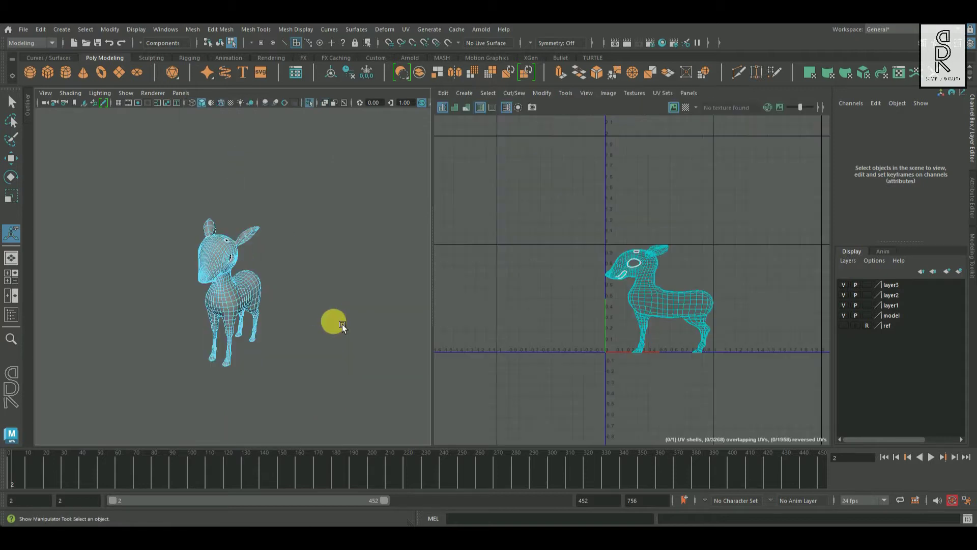
Cut the body's UVs along the edge loop around the tip of the nose
key("f")
scroll(718, 311, "up", 3)
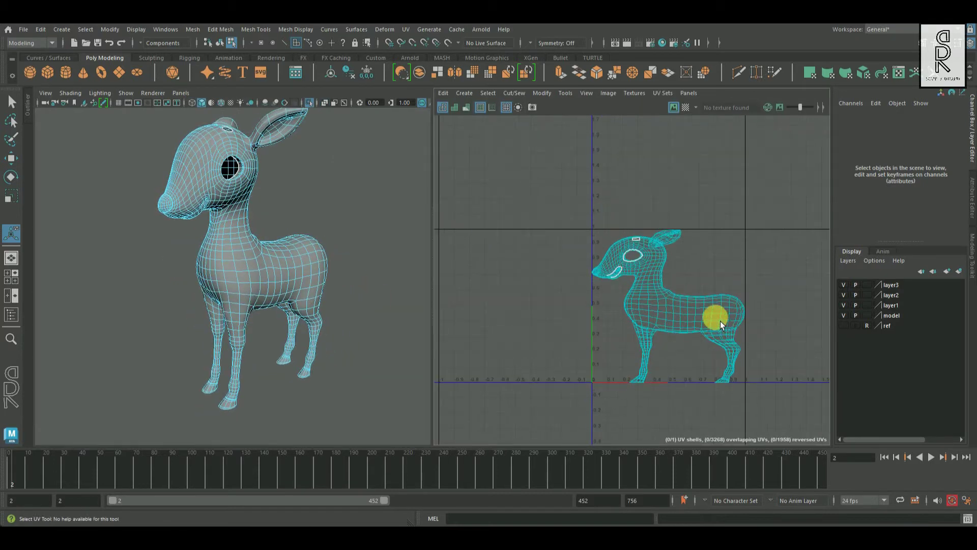
scroll(294, 290, "up", 3)
scroll(232, 218, "up", 3)
scroll(314, 343, "up", 4)
right_click_drag(249, 239, 247, 208)
left_click_drag(201, 293, 147, 294, "alt")
double_click(142, 309)
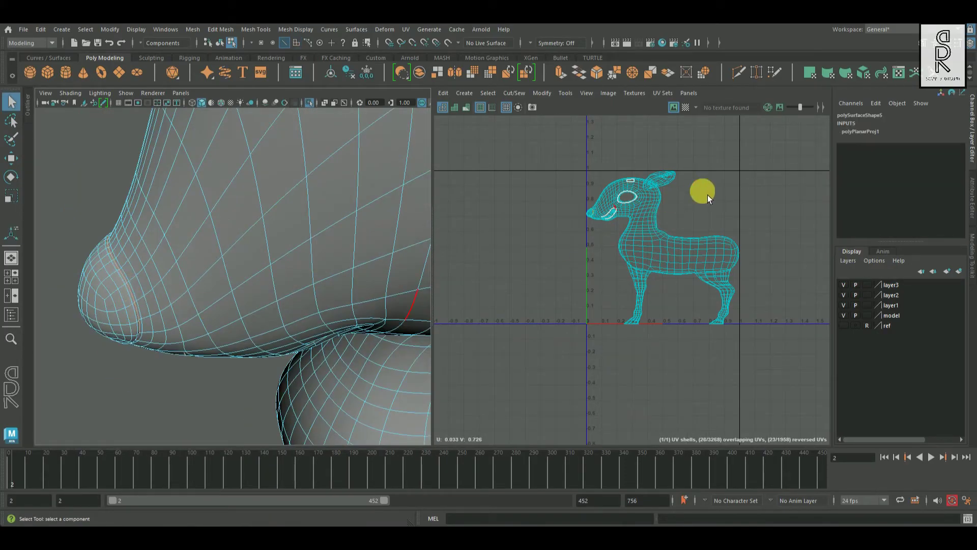
right_click_drag(675, 198, 680, 227, "shift")
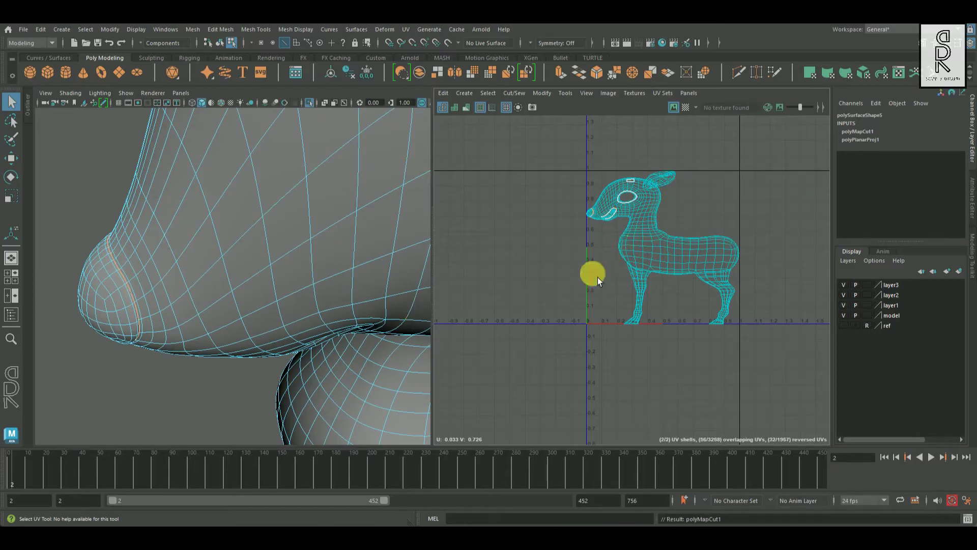
Select the nose tip's UV shell and move it clear of the body, outside the 0–1 UV tile
right_click_drag(597, 216, 660, 196)
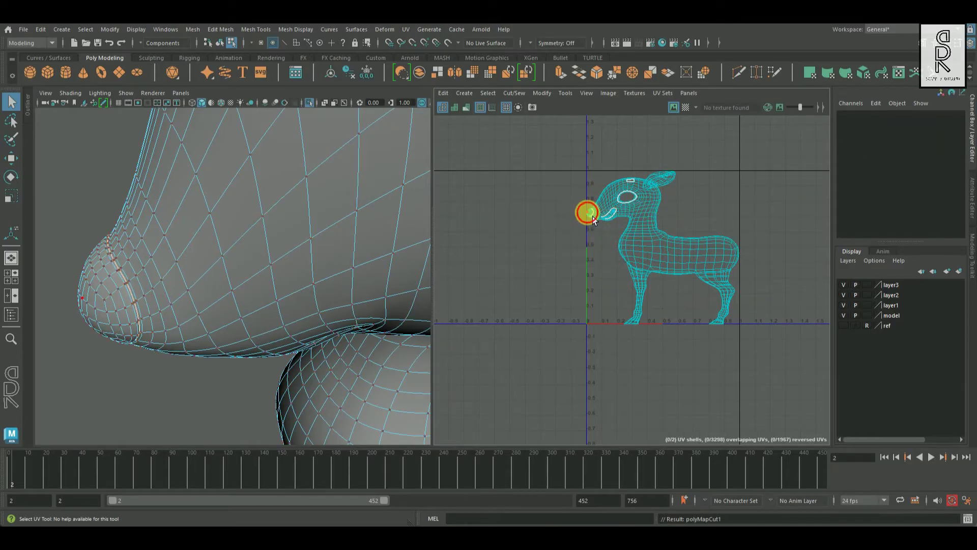
double_click(591, 214)
key("w")
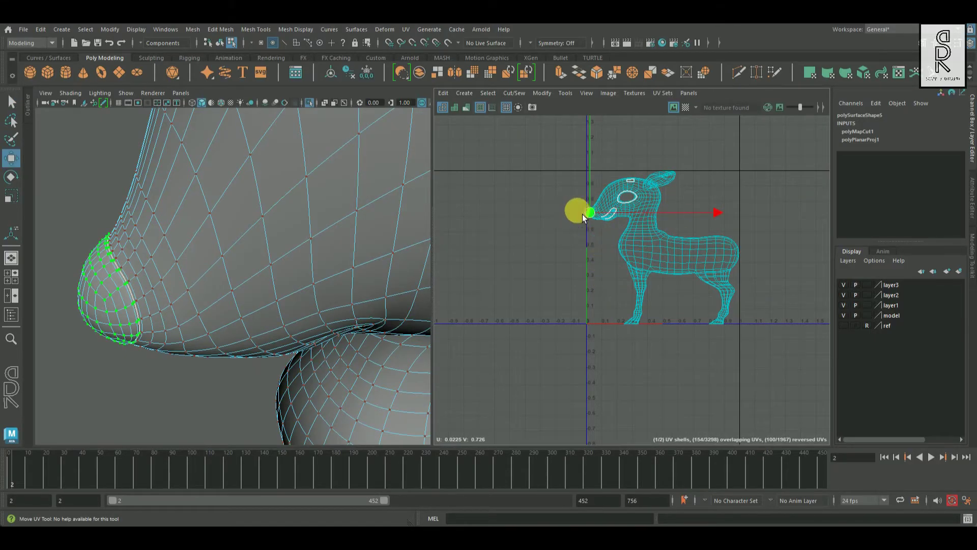
left_click_drag(589, 214, 510, 195)
Cut the UVs along the body's central edge loop to split it into two halves
left_click_drag(300, 307, 399, 327, "alt")
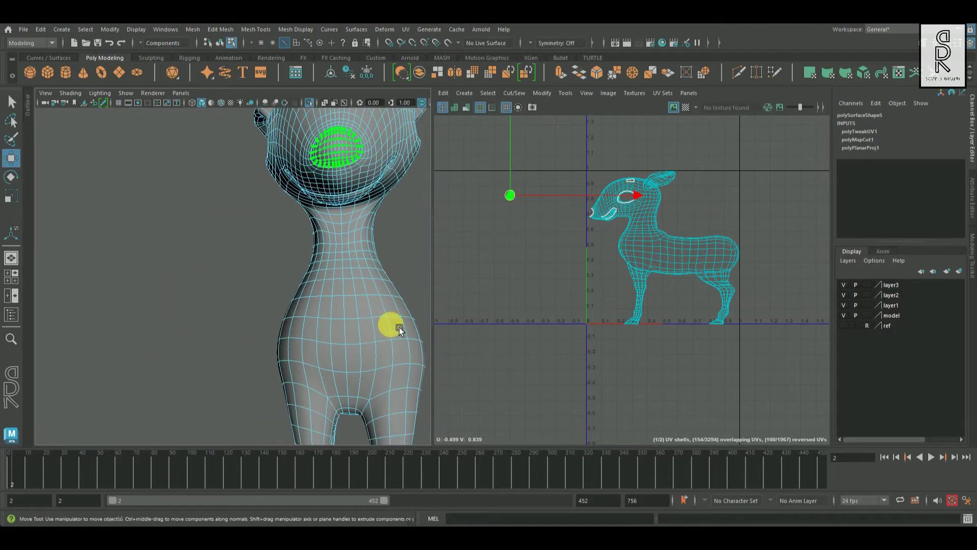
left_click(357, 310)
left_click_drag(356, 310, 343, 331, "alt")
key("f")
right_click_drag(762, 194, 678, 213, "shift")
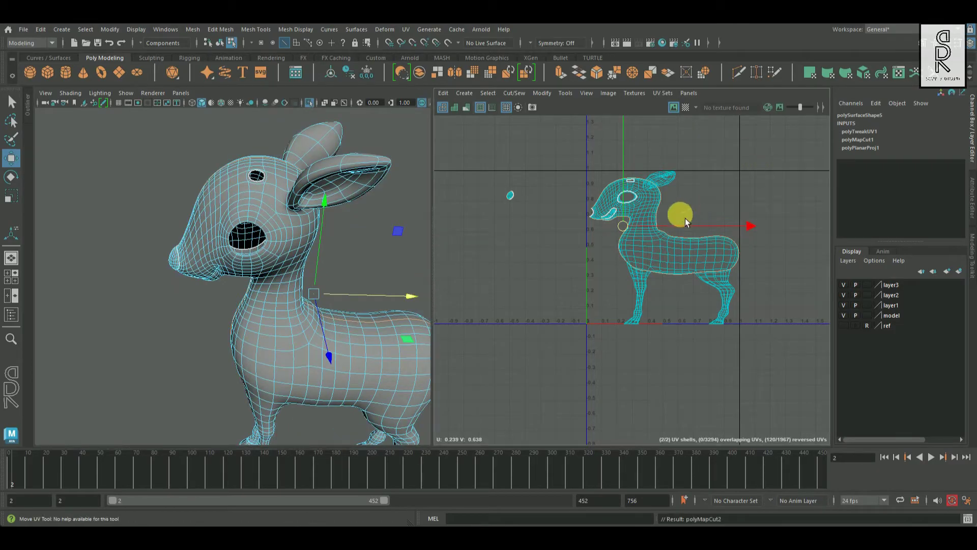
left_click(640, 252)
right_click_drag(640, 251, 684, 229)
key("f")
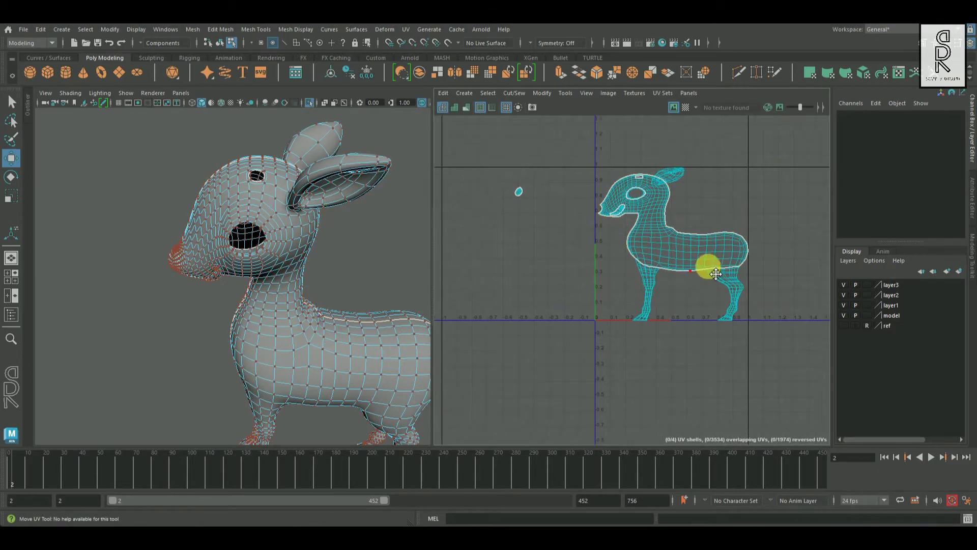
key("f")
Cut the UVs along the edge loops where both front legs meet the body
scroll(280, 342, "up", 5)
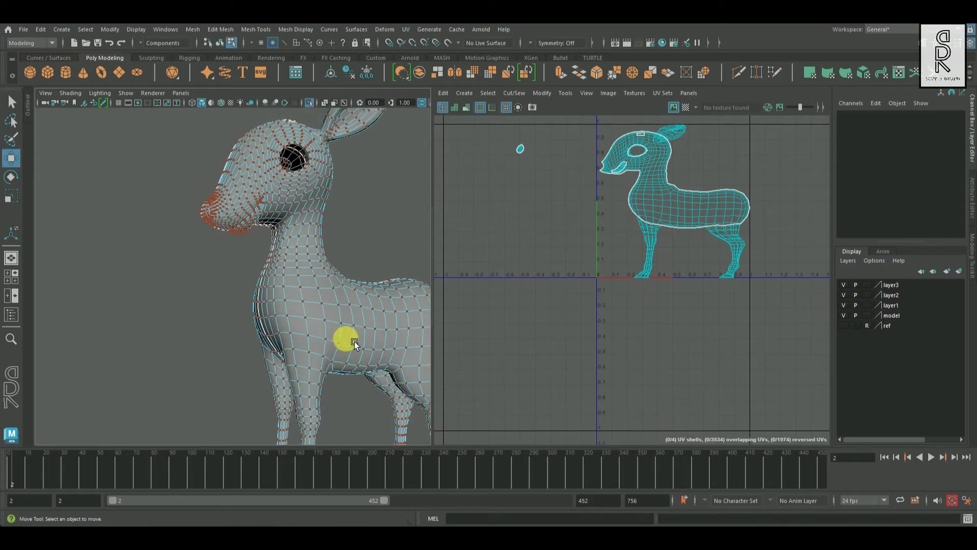
scroll(325, 302, "up", 4)
scroll(324, 303, "down", 4)
right_click_drag(301, 221, 295, 190)
left_click(279, 264)
mouse_move(280, 265)
left_mouse_down("alt")
mouse_move(371, 299)
mouse_move(273, 270)
left_mouse_up("alt")
scroll(331, 330, "up", 5)
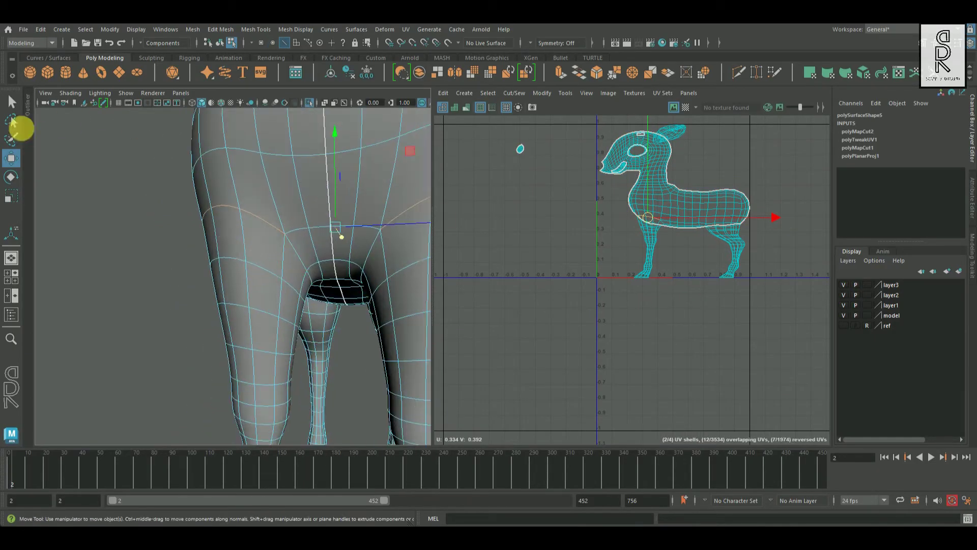
left_click(11, 101)
scroll(281, 249, "down", 2)
left_click_drag(255, 225, 280, 200, "alt")
scroll(257, 295, "up", 2)
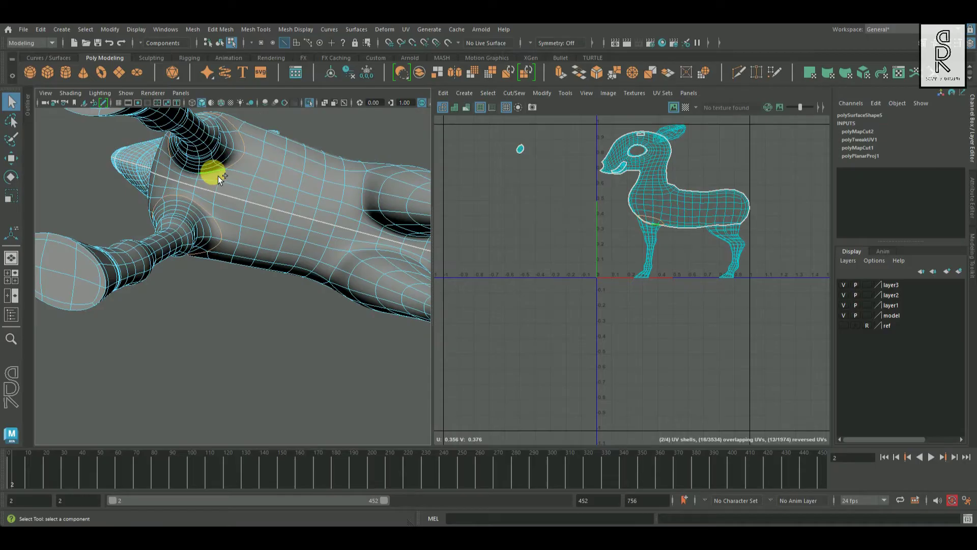
left_click_drag(212, 173, 279, 236, "alt")
right_click_drag(750, 189, 673, 230, "shift")
Cut the UVs along the edge loops where both hind legs meet the body
left_click_drag(269, 240, 258, 203, "alt")
left_click(244, 163)
left_click_drag(244, 163, 593, 244, "alt")
right_click_drag(756, 177, 682, 221, "shift")
Move the two front-leg UV shells away from the body, side by side below the 0–1 tile
left_click_drag(251, 305, 207, 236, "alt")
key("F12")
right_click_drag(234, 211, 338, 295, "alt")
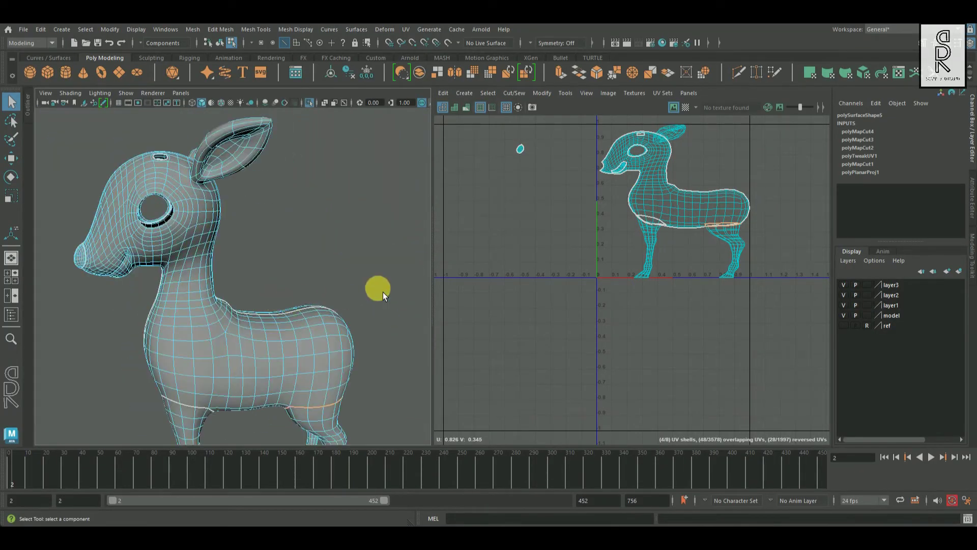
left_click(693, 213)
left_click(643, 262)
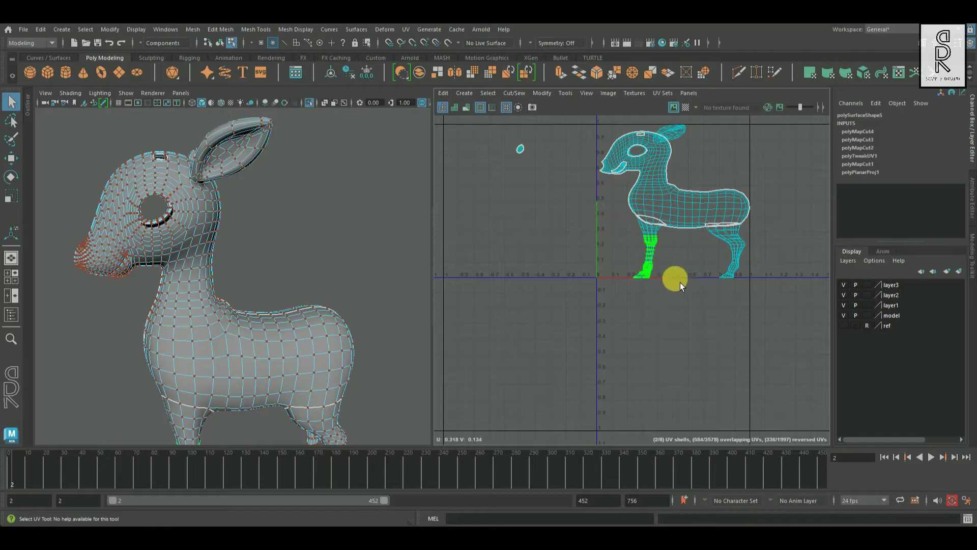
double_click(655, 270)
key("w")
left_click_drag(660, 264, 566, 322)
double_click(653, 253)
Move the two hind-leg UV shells out below the body shell, placing them side by side
double_click(728, 243)
left_click_drag(728, 243, 647, 333)
double_click(740, 268)
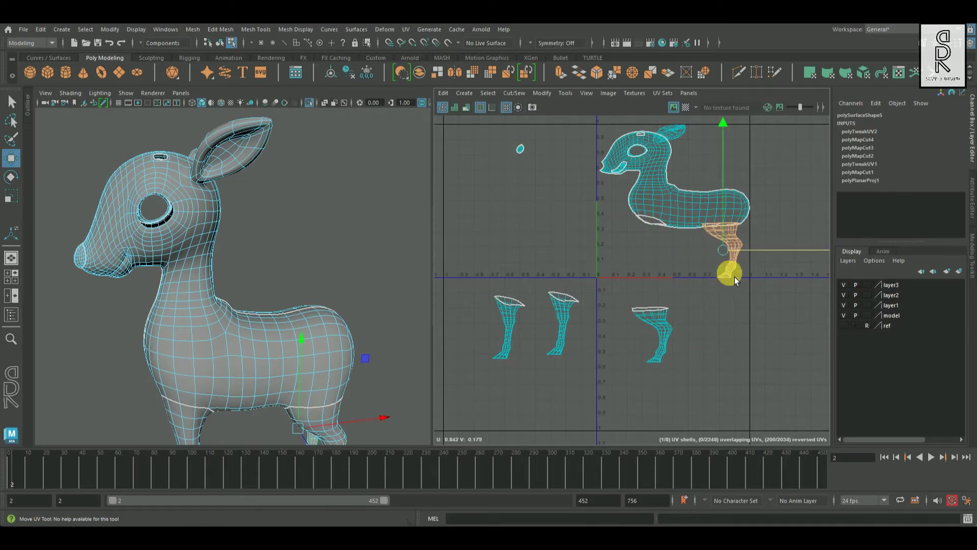
left_click_drag(732, 289, 703, 371)
Cut the UVs along the edge loops at the base of both ears
left_click(684, 211)
double_click(684, 211)
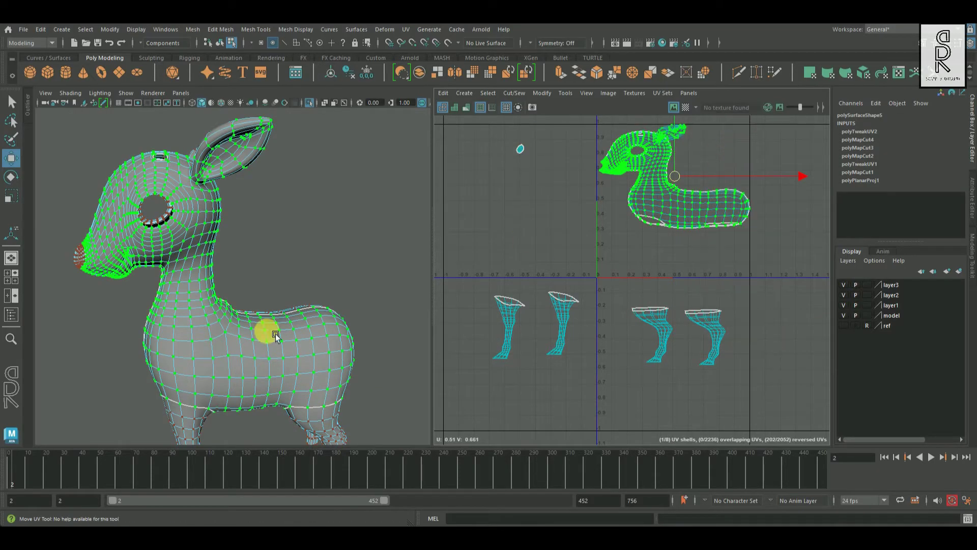
right_click_drag(241, 285, 316, 242, "alt")
left_click_drag(316, 242, 244, 284, "alt")
mouse_move(244, 283)
right_mouse_down("alt")
mouse_move(298, 239)
mouse_move(262, 284)
right_mouse_up("alt")
right_click(298, 239)
left_click_drag(261, 283, 269, 283, "alt")
right_click_drag(200, 295, 173, 303, "alt")
left_click(221, 300)
key("q")
left_click_drag(172, 304, 212, 160, "alt")
right_click_drag(212, 160, 297, 244, "alt")
left_click_drag(296, 244, 336, 251, "alt")
left_click(293, 197)
right_click_drag(296, 199, 219, 262, "alt")
left_click_drag(219, 261, 166, 229, "alt")
right_click_drag(166, 229, 213, 192, "alt")
left_click(213, 191)
left_click_drag(218, 190, 366, 253, "alt")
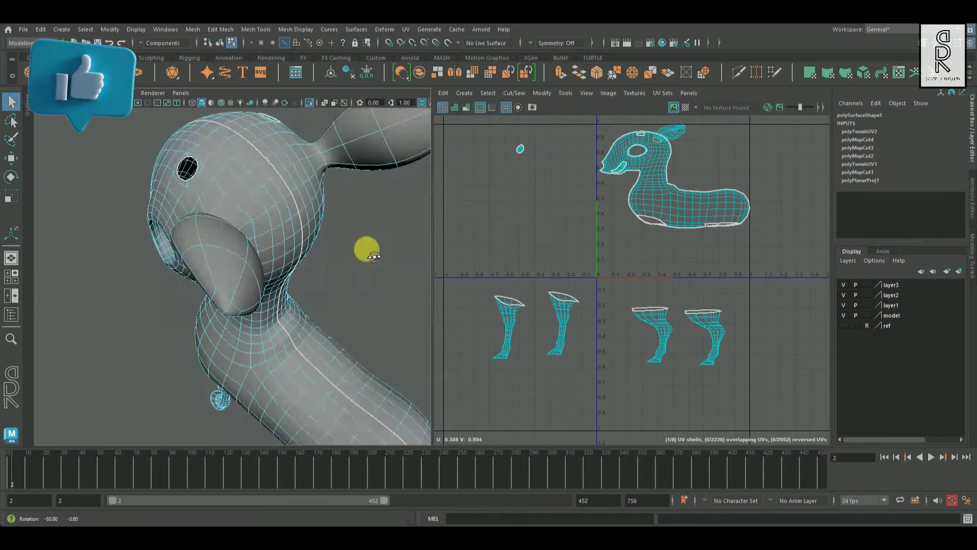
right_click_drag(773, 139, 737, 168, "shift")
left_click_drag(320, 251, 269, 157, "alt")
right_click_drag(269, 158, 321, 290, "alt")
left_click_drag(320, 290, 351, 214, "alt")
right_click_drag(747, 153, 679, 140, "shift")
Move both ear UV shells off the head and place them near the nose shell
left_click(678, 137)
key("w")
middle_click_drag(697, 178, 392, 285)
left_click(671, 134)
middle_click_drag(671, 134, 493, 196)
Unfold one half-body UV shell and move it outside the 0–1 tile, beyond the ear shells
left_click(664, 188)
left_click(668, 191)
right_click_drag(745, 142, 597, 149, "shift")
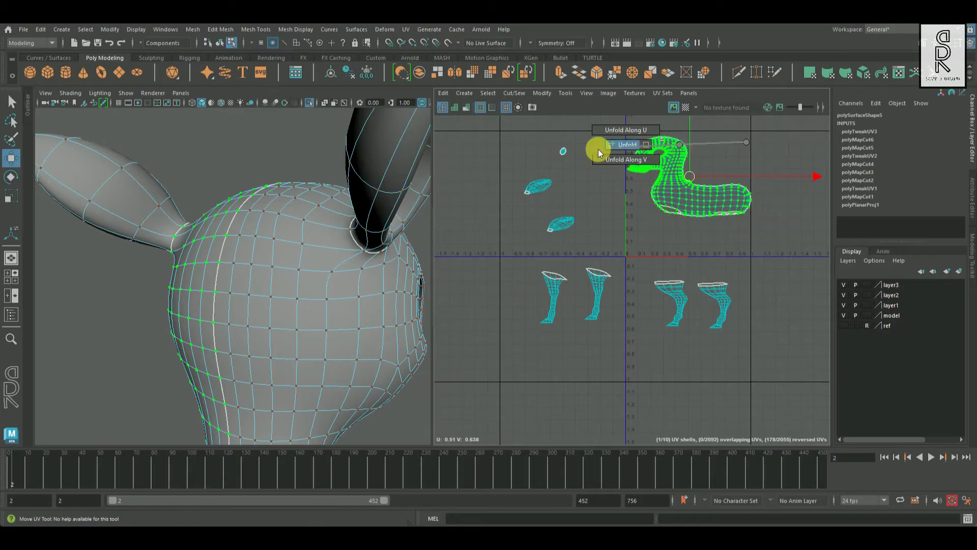
middle_click_drag(598, 149, 716, 236)
middle_click_drag(695, 180, 467, 197)
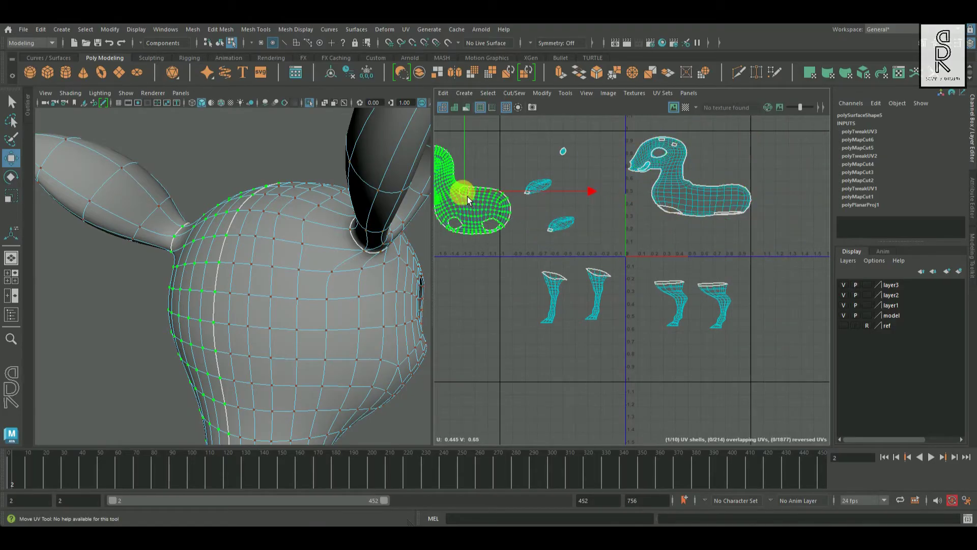
Unfold the remaining half-body UV shell and place it above the other unfolded half
scroll(500, 213, "down", 2)
left_click(707, 197)
right_click_drag(737, 163, 682, 197, "shift")
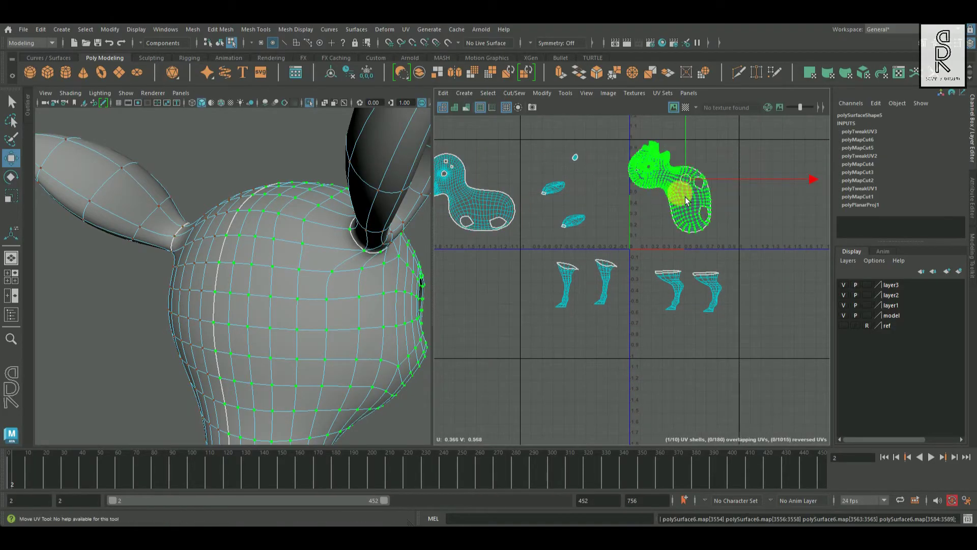
middle_click_drag(683, 196, 485, 135)
middle_click_drag(660, 224, 682, 253, "alt")
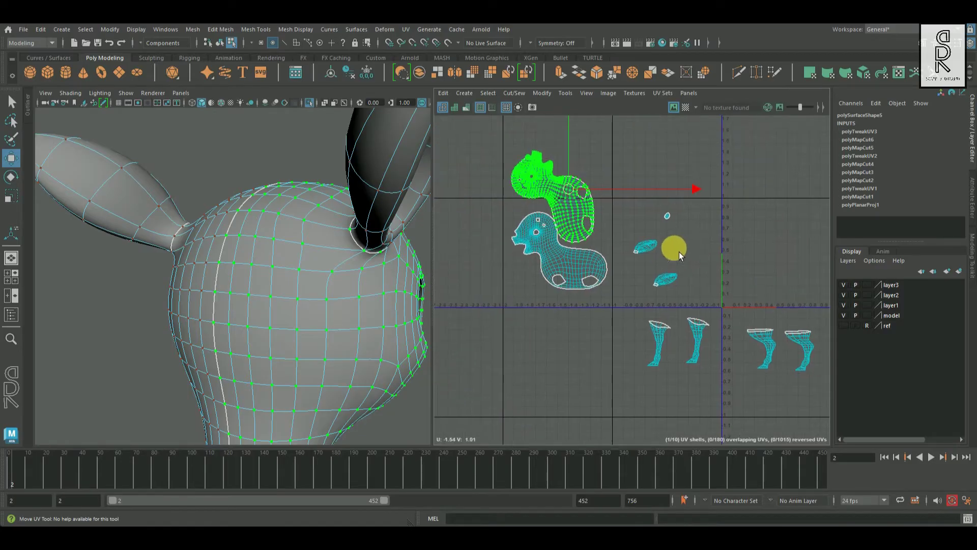
Rotate the upper half-body UV shell to lie horizontally and slightly adjust the rotation of the lower half-body shell
key("e")
left_click_drag(694, 197, 542, 306)
left_click(552, 306)
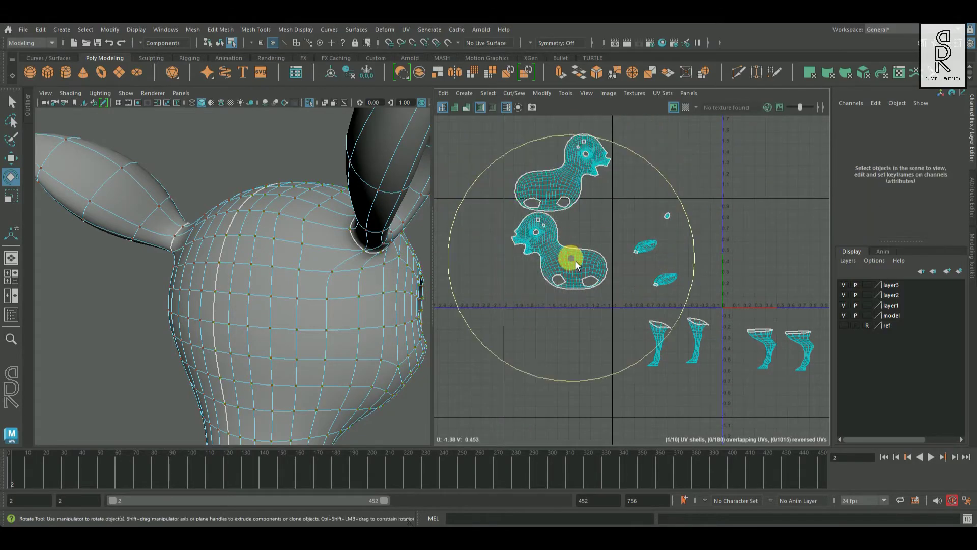
left_click(572, 257)
left_click_drag(688, 252, 688, 260)
left_click(562, 180)
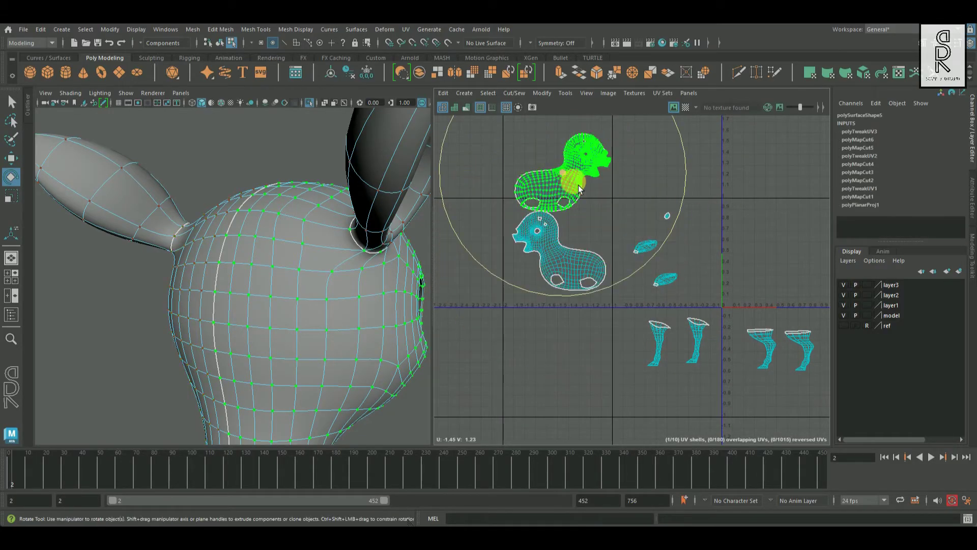
left_click(682, 192)
Cut the UVs along the inner rim edge loop of one ear
right_click_drag(682, 192, 671, 209, "alt")
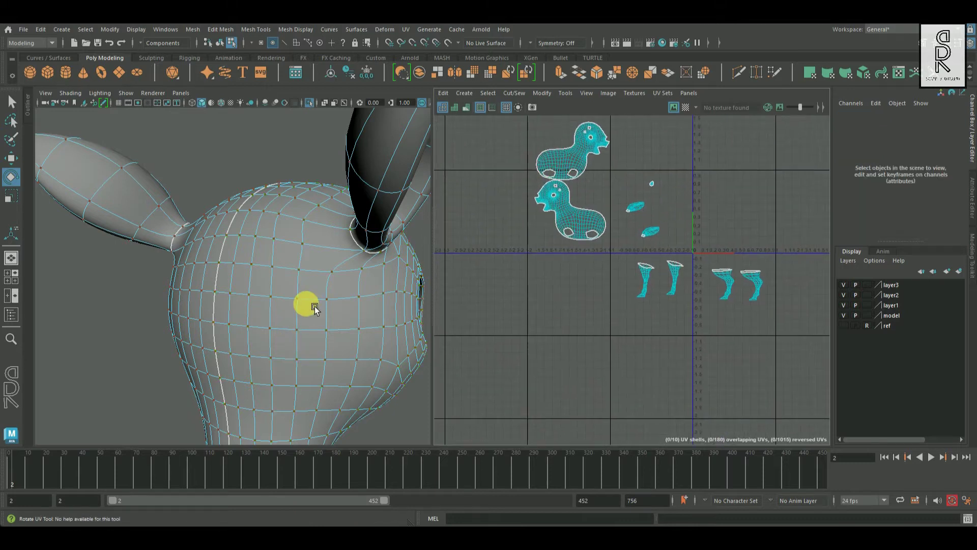
right_click_drag(292, 312, 246, 306, "alt")
right_click(334, 161)
left_click(334, 138)
left_click_drag(326, 173, 329, 212, "alt")
left_click(329, 211)
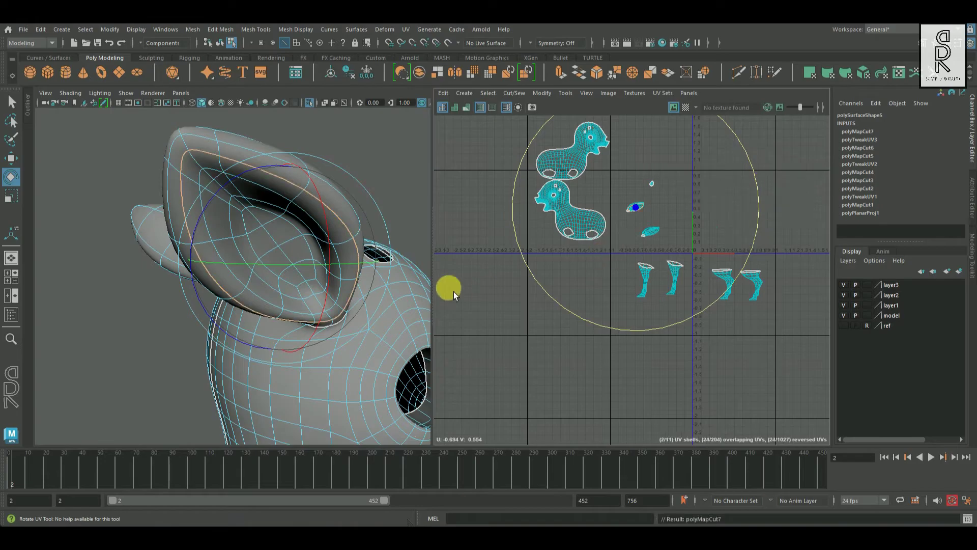
Cut the UVs along the matching inner rim edge loop of the other ear
scroll(480, 288, "down", 2)
key("f")
right_click_drag(281, 340, 371, 343, "alt")
left_click(371, 342)
left_click(331, 163)
right_click_drag(765, 194, 723, 192, "shift")
Move both inner-ear UV shells out of the outer-ear shells to below the body shells and unfold them
scroll(729, 315, "up", 2)
middle_click_drag(729, 315, 498, 301, "alt")
scroll(502, 305, "up", 3)
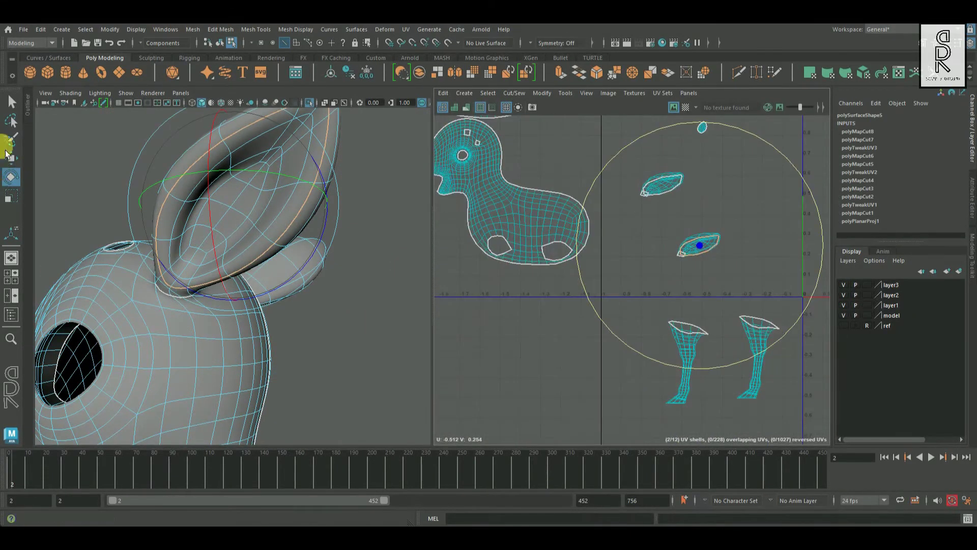
key("q")
key("F9")
right_click_drag(748, 197, 629, 237)
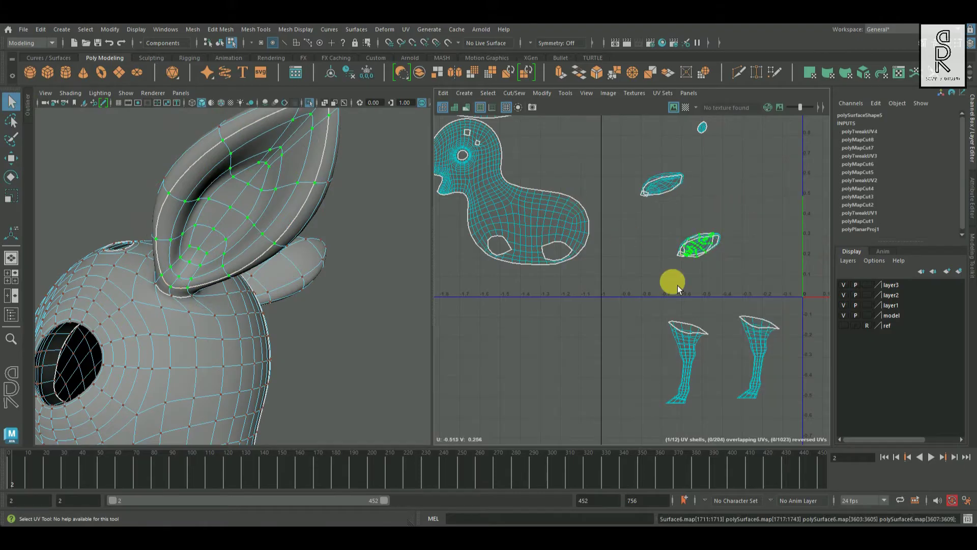
key("w")
left_click_drag(705, 252, 568, 318)
left_click(661, 184)
left_click_drag(662, 183, 637, 251)
right_click_drag(611, 198, 631, 197)
left_click_drag(647, 262, 615, 322)
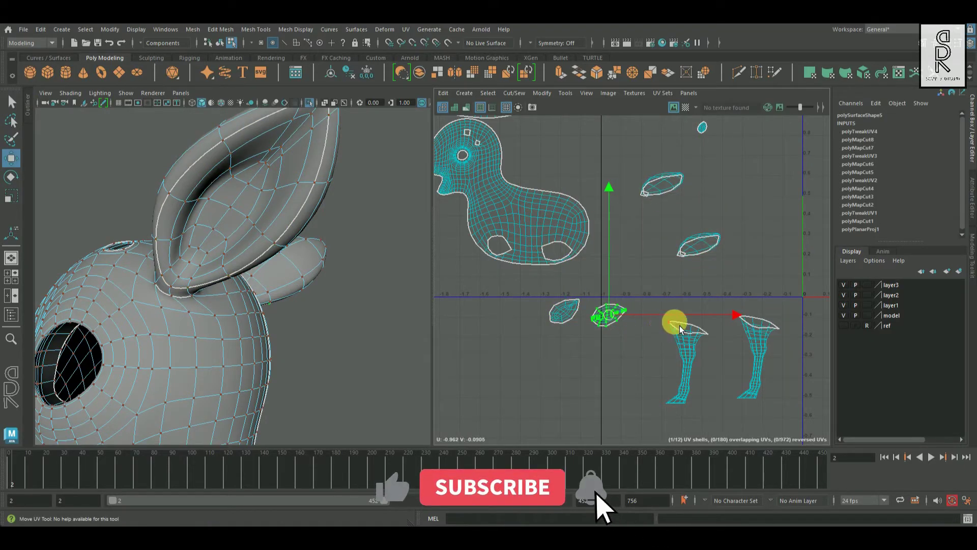
Rotate the two inner-ear UV shells so they stand upright
key("e")
left_click_drag(719, 275, 603, 200)
left_click(562, 312)
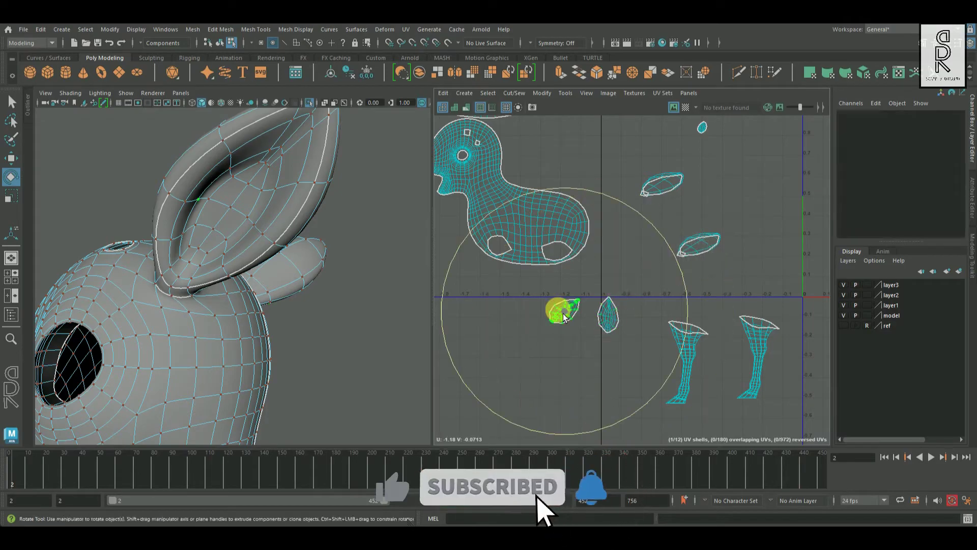
left_click_drag(678, 268, 607, 197)
Cut the short UV edges linking the inner rim seam to the base seam on both ears
left_click(330, 354)
left_click_drag(330, 353, 255, 312, "alt")
scroll(229, 285, "up", 5)
right_click_drag(207, 263, 209, 218)
left_click(218, 267)
left_click_drag(325, 332, 252, 245, "alt")
left_click(253, 245)
right_click_drag(761, 197, 761, 198, "shift")
Unfold the lower outer-ear UV shell and rotate it upright
right_click_drag(710, 249, 710, 249)
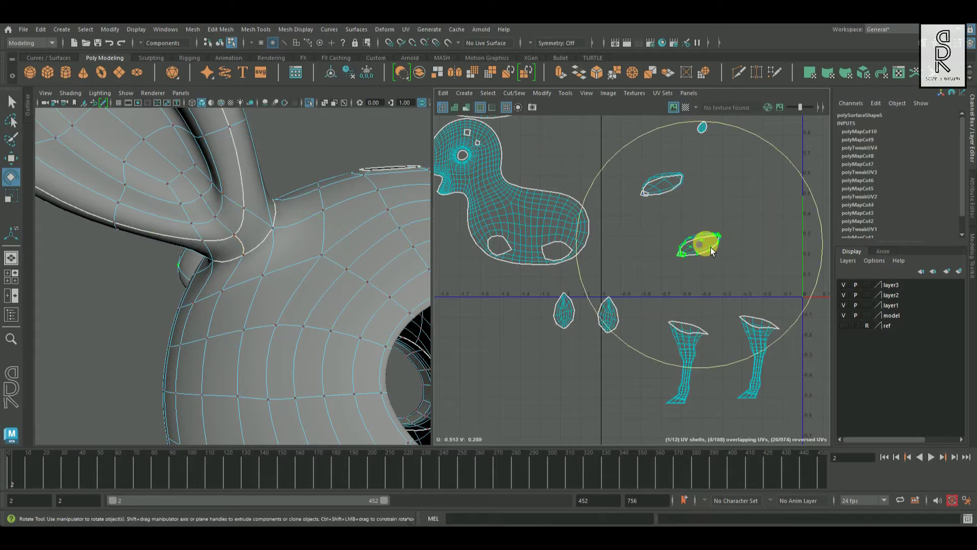
right_click_drag(707, 214, 807, 362)
left_click(709, 253)
left_click_drag(806, 201, 735, 141)
Unfold the remaining outer-ear UV shell and rotate it upright to match the first one
left_click(662, 184)
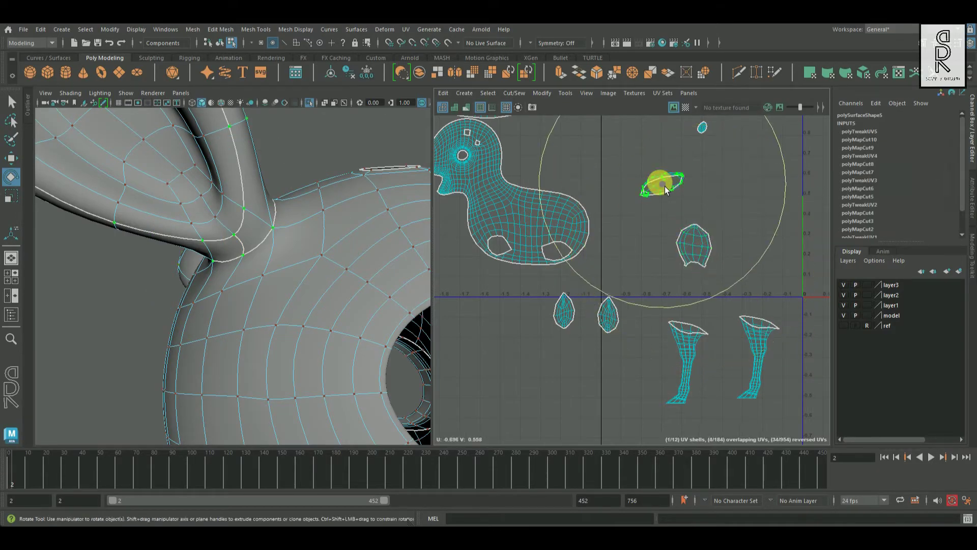
key("q")
right_click_drag(685, 183, 752, 275)
key("e")
left_click_drag(735, 214, 719, 92)
left_click(801, 225)
middle_click_drag(801, 225, 704, 218)
left_click(669, 203)
right_click_drag(677, 184, 783, 340)
right_click_drag(194, 331, 717, 230, "alt")
left_click(712, 226)
Move and sew the stray cut edges to merge the extra UV shell, and frame the whole reindeer
right_click_drag(659, 253, 276, 304, "alt")
double_click(274, 250)
left_click(11, 101)
right_click_drag(598, 276, 521, 162, "alt")
key("F12")
right_click_drag(659, 294, 833, 290, "alt")
right_click(694, 234)
right_click_drag(691, 230, 273, 423)
key("f")
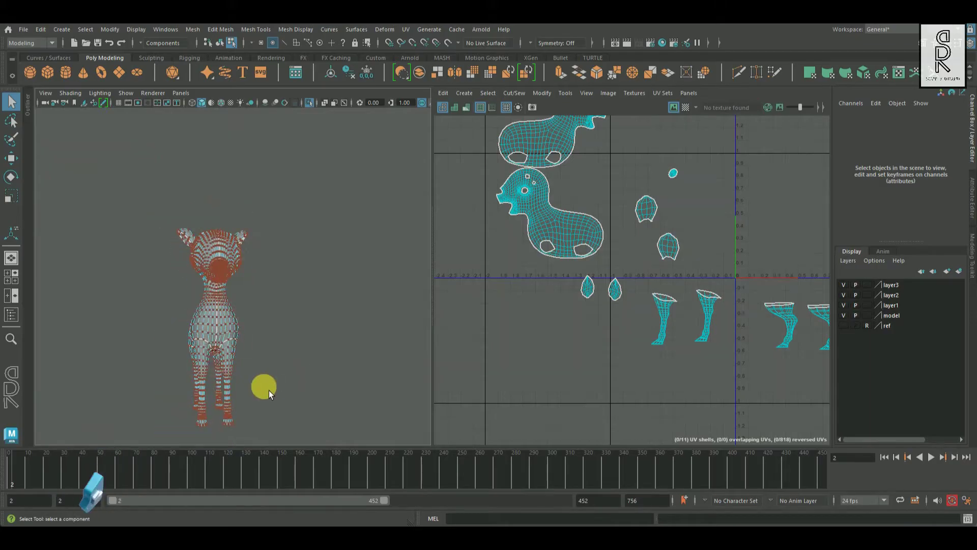
Cut the UVs along the edge loops just above both front hooves
left_click_drag(354, 247, 297, 357, "alt")
right_click_drag(297, 357, 271, 242, "alt")
left_click(273, 229)
left_click_drag(273, 229, 157, 280, "alt")
right_click_drag(105, 279, 240, 203, "alt")
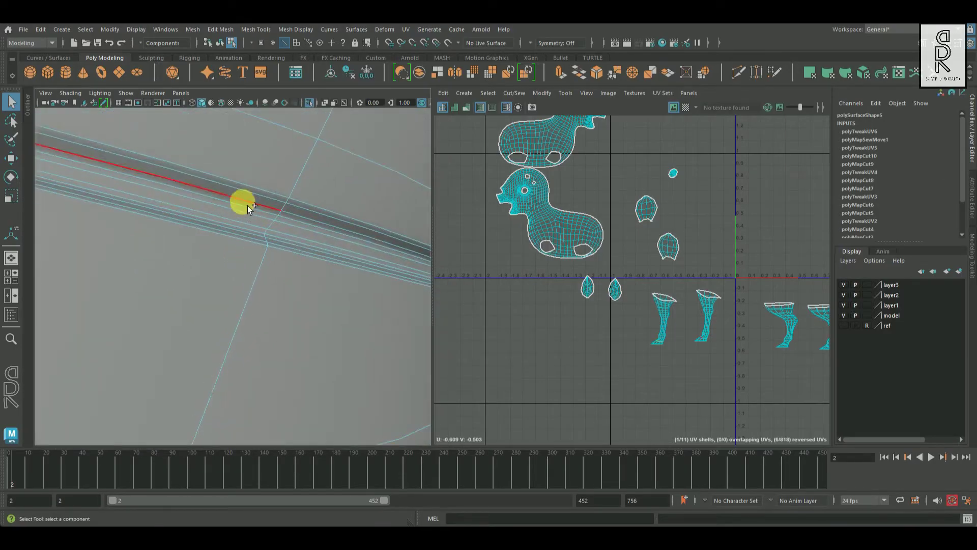
key("shift+x")
Move the front hoof UV shells down and away from the front leg shells
right_click_drag(662, 349, 689, 329)
left_click(665, 351)
key("w")
left_click_drag(666, 368, 645, 386)
Cut the UVs along the edge loops just above both hind hooves
right_click_drag(395, 344, 38, 319, "alt")
scroll(338, 299, "down", 3)
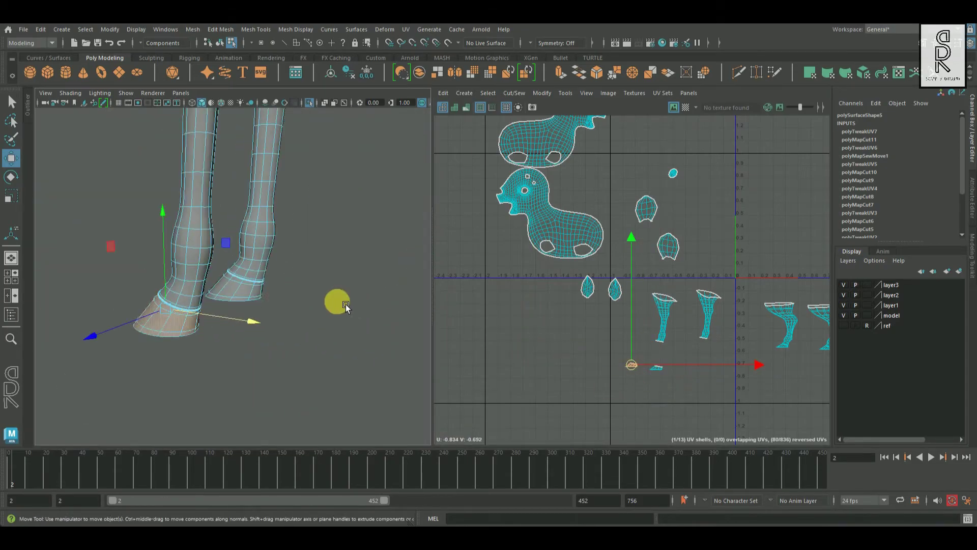
scroll(185, 253, "up", 10)
scroll(269, 290, "up", 3)
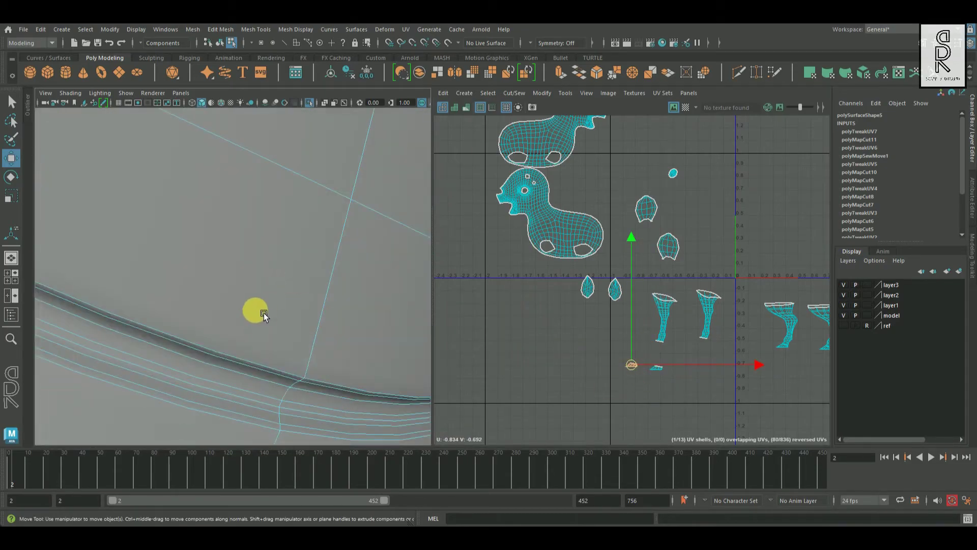
key("F10")
left_click(222, 368)
scroll(255, 342, "down", 3)
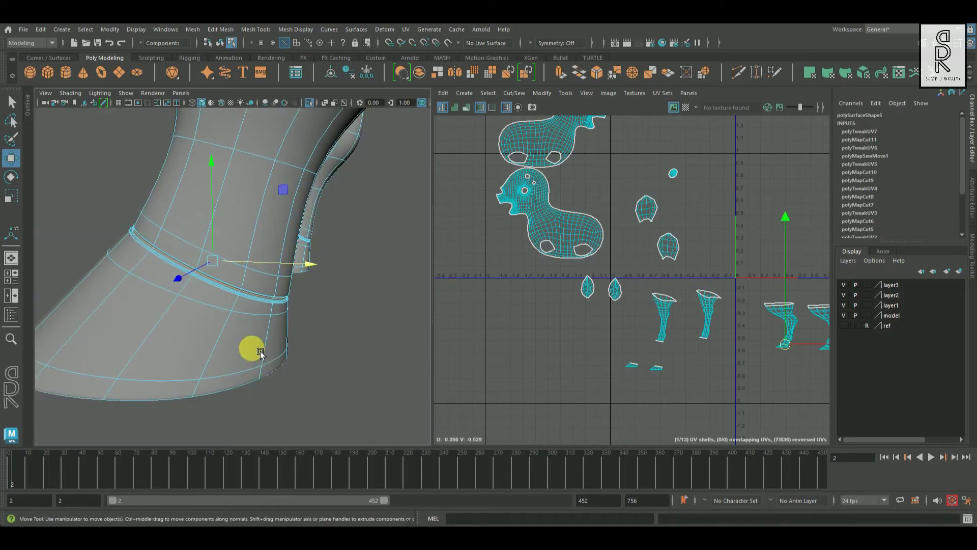
left_click_drag(255, 342, 163, 323, "alt")
scroll(356, 240, "down", 2)
scroll(352, 325, "up", 8)
scroll(352, 324, "down", 2)
double_click(364, 251)
right_click_drag(743, 233, 685, 273, "shift")
Move the hind hoof UV shells down below the hind leg shells
middle_click_drag(685, 274, 604, 261, "alt")
right_click_drag(646, 227, 594, 212)
left_click(657, 342)
left_click_drag(670, 359, 710, 383)
Select the vertical edge loop running down the inside of the legs on one side
scroll(246, 340, "down", 6)
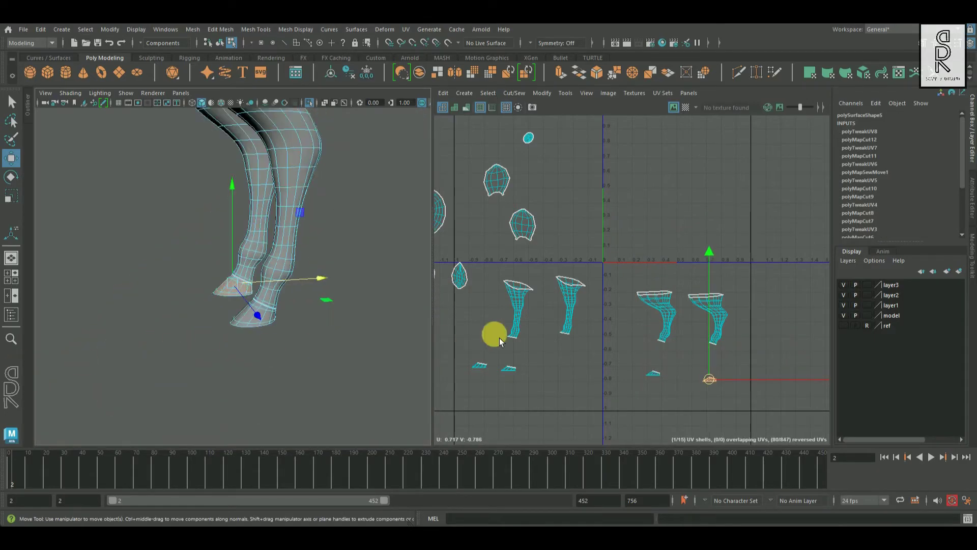
scroll(290, 278, "up", 4)
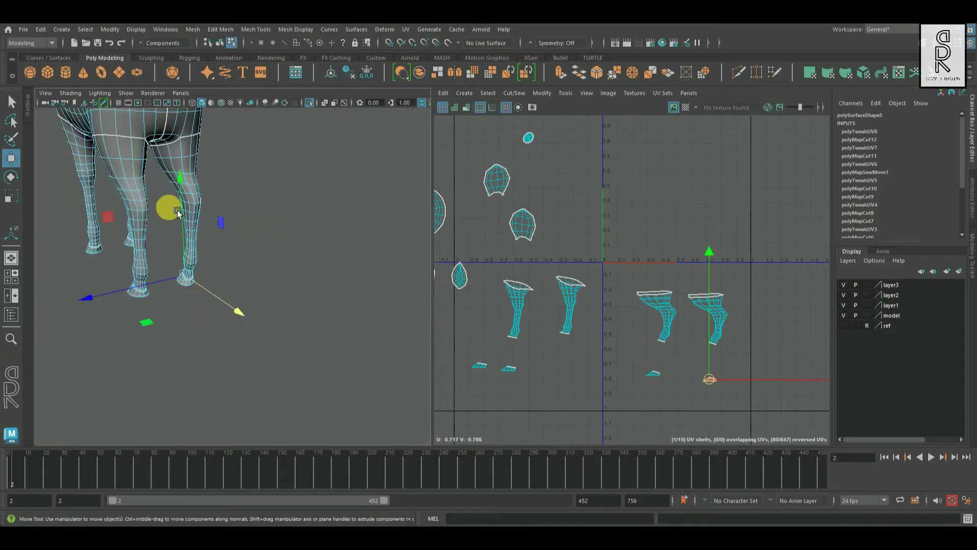
left_click_drag(177, 213, 245, 255, "alt")
scroll(311, 266, "up", 3)
right_click_drag(283, 165, 288, 139)
left_click(317, 197)
Deselect the loop's edges on the hoof and body UV shells, keeping only those on the legs
scroll(284, 266, "down", 3)
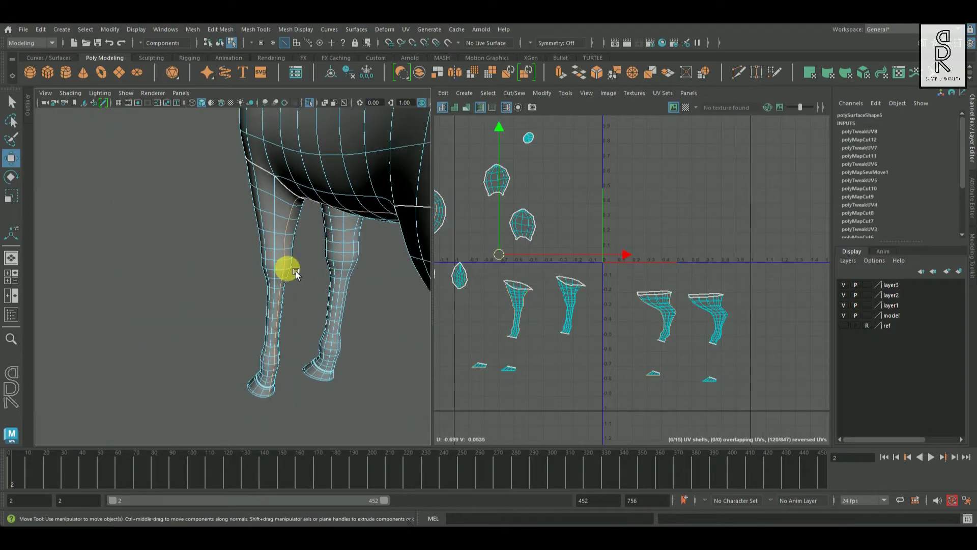
left_click_drag(284, 266, 381, 244, "alt")
left_click_drag(631, 363, 724, 404, "ctrl")
left_click_drag(300, 321, 538, 272, "alt")
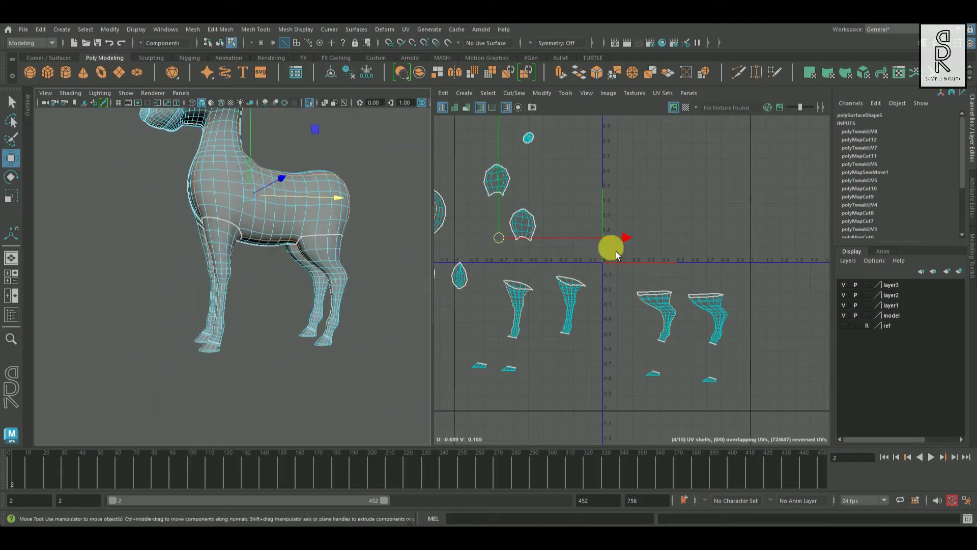
scroll(582, 261, "down", 3)
middle_click_drag(582, 262, 689, 214, "alt")
left_click_drag(532, 132, 642, 238)
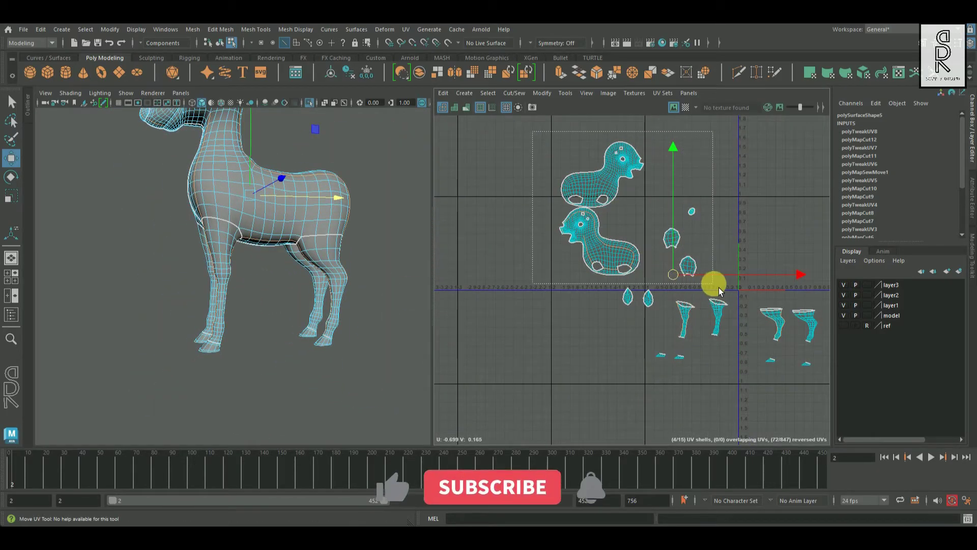
middle_click_drag(739, 284, 495, 263, "alt")
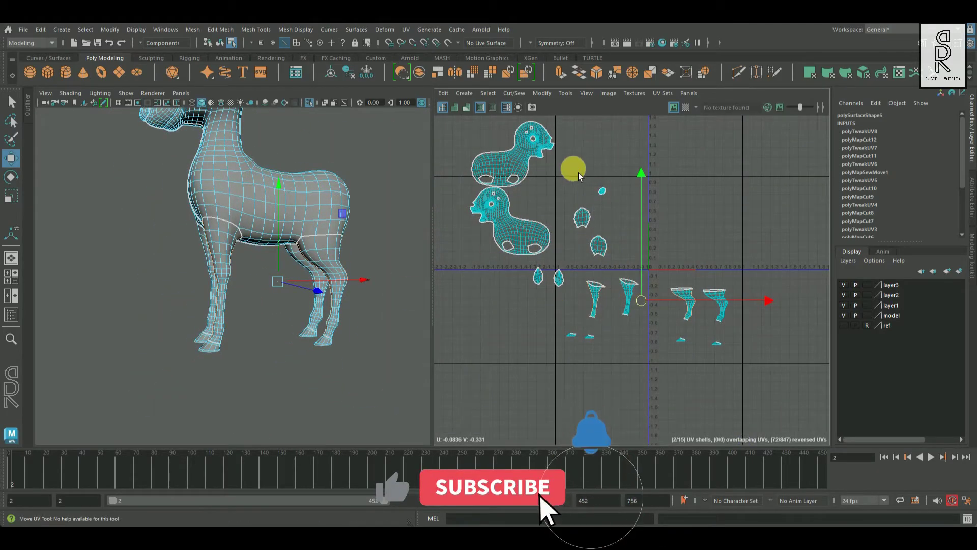
Add the inner-leg edge loop of the opposite side and deselect its portions on the body and ear shells
scroll(621, 268, "up", 4)
left_click_drag(235, 285, 359, 210, "alt")
left_click(298, 226)
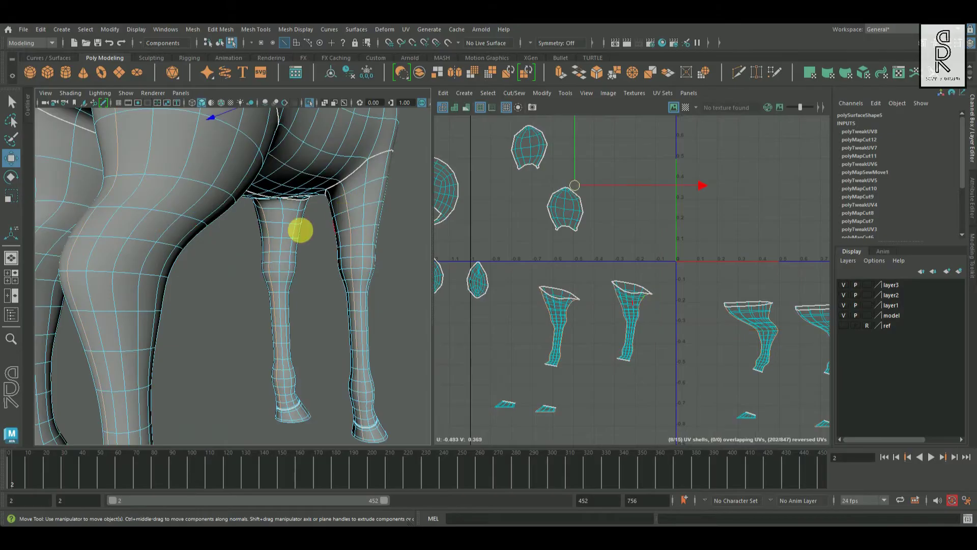
scroll(534, 357, "down", 4)
scroll(670, 374, "up", 1)
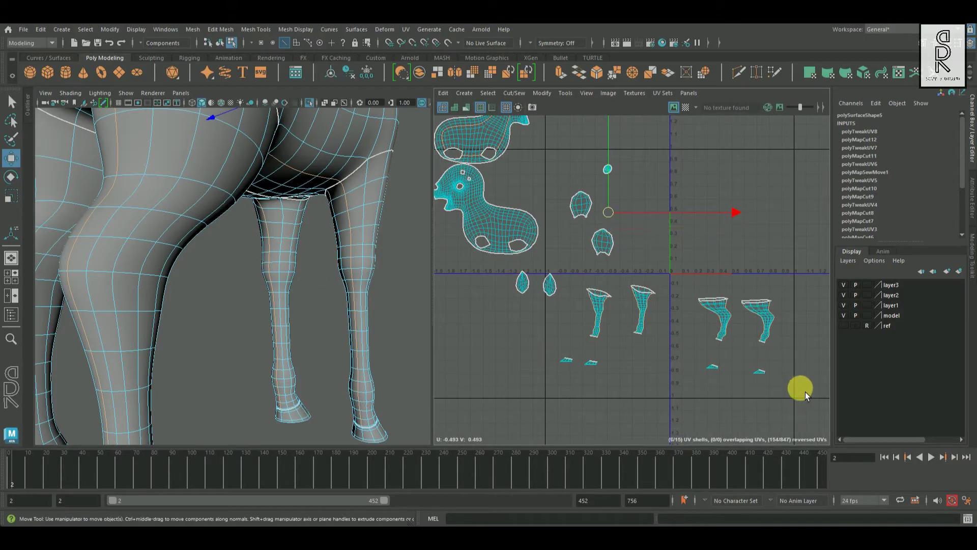
left_click_drag(567, 158, 672, 263)
left_click_drag(497, 266, 541, 297)
scroll(557, 233, "down", 3)
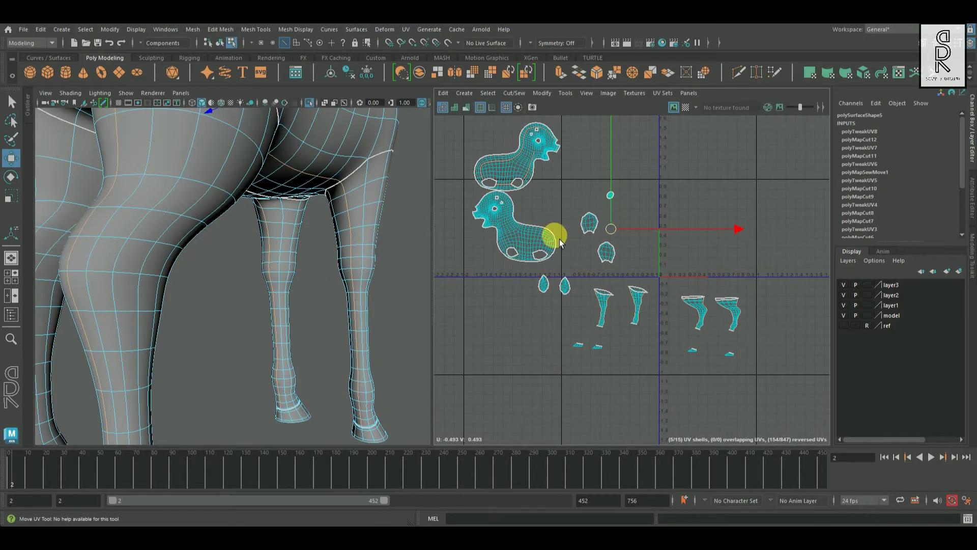
left_click(579, 268, "ctrl")
Remove the surplus edges around the leg and hoof UV shells from the seam selection
left_click_drag(303, 317, 300, 275, "alt")
left_click(11, 101)
left_click_drag(168, 240, 227, 190, "alt")
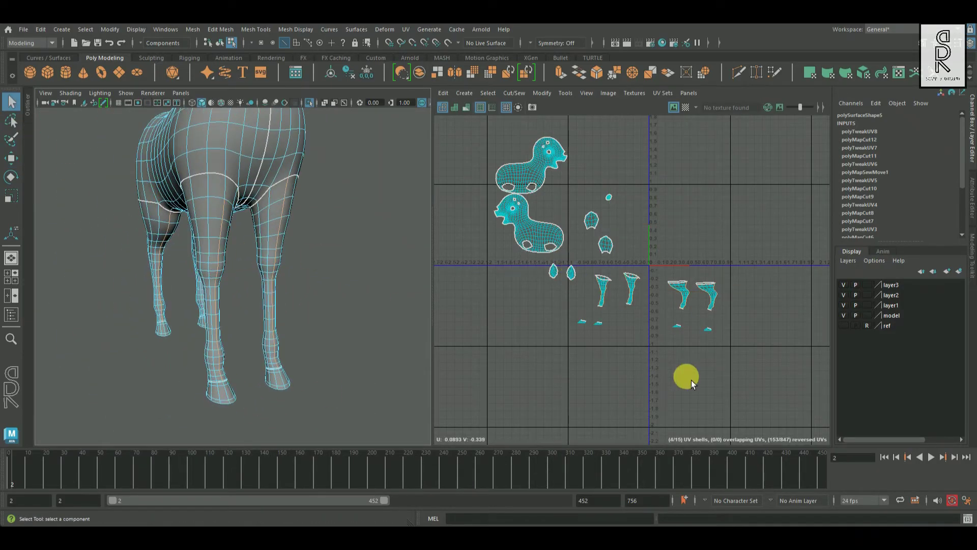
scroll(618, 297, "up", 6)
left_click_drag(597, 194, 662, 311)
left_click_drag(626, 292, 657, 356)
left_click_drag(469, 206, 543, 301)
left_click_drag(499, 304, 543, 354)
mouse_move(492, 316)
left_mouse_down()
mouse_move(514, 347)
mouse_move(507, 311)
left_mouse_up()
scroll(711, 306, "down", 5)
scroll(576, 295, "up", 4)
scroll(577, 295, "up", 2)
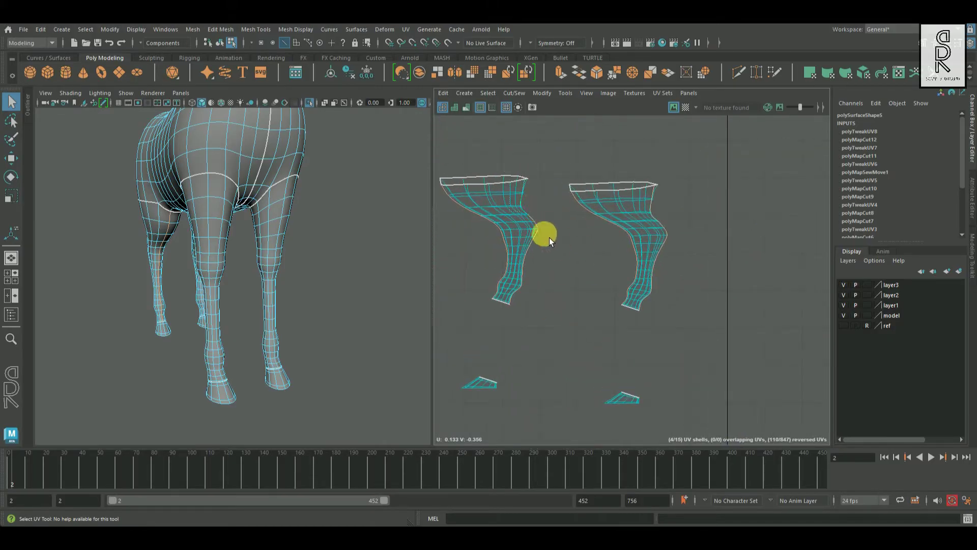
Finish the inner-leg edge selection and cut the UVs along it on all four legs
left_click(514, 300)
left_click(650, 289)
scroll(721, 281, "down", 3)
right_click(704, 179, "shift")
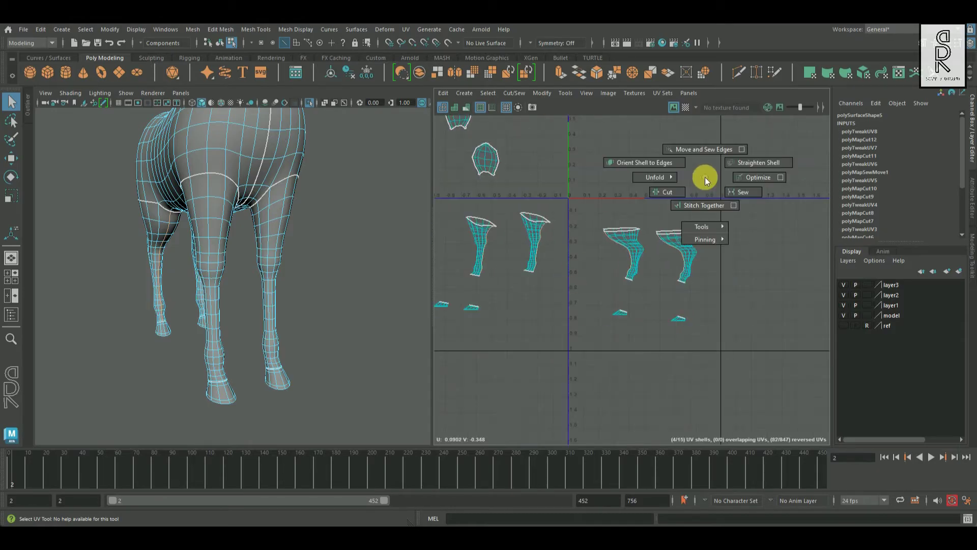
Unfold the two hind leg and two front leg UV shells
right_click_drag(633, 255, 678, 235)
right_click_drag(741, 218, 559, 203, "shift")
left_click(631, 254)
left_click(540, 236)
right_click_drag(633, 196, 447, 210, "shift")
left_click(471, 235)
Unfold the front hoof UV shells and the hind hoof UV shells
middle_click_drag(597, 271, 715, 255, "alt")
left_click_drag(538, 279, 629, 318)
right_click_drag(667, 279, 658, 349, "shift")
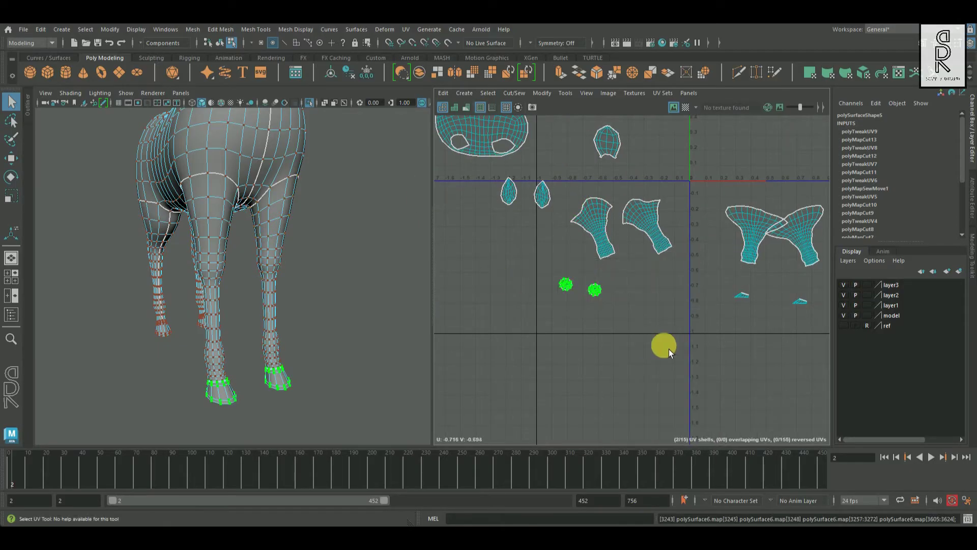
left_click(662, 346)
middle_click_drag(699, 326, 600, 306, "alt")
left_click_drag(592, 288, 684, 332)
right_click_drag(742, 283, 558, 286, "shift")
Rotate each of the four unfolded leg UV shells so it stands upright
scroll(715, 334, "down", 1)
left_click(529, 242)
key("e")
left_click_drag(660, 238, 639, 279)
left_click(680, 183)
left_click(511, 252)
left_click_drag(606, 219, 602, 255)
left_click(625, 249)
left_click_drag(741, 175, 740, 172)
left_click(684, 240)
left_click_drag(787, 227, 776, 323)
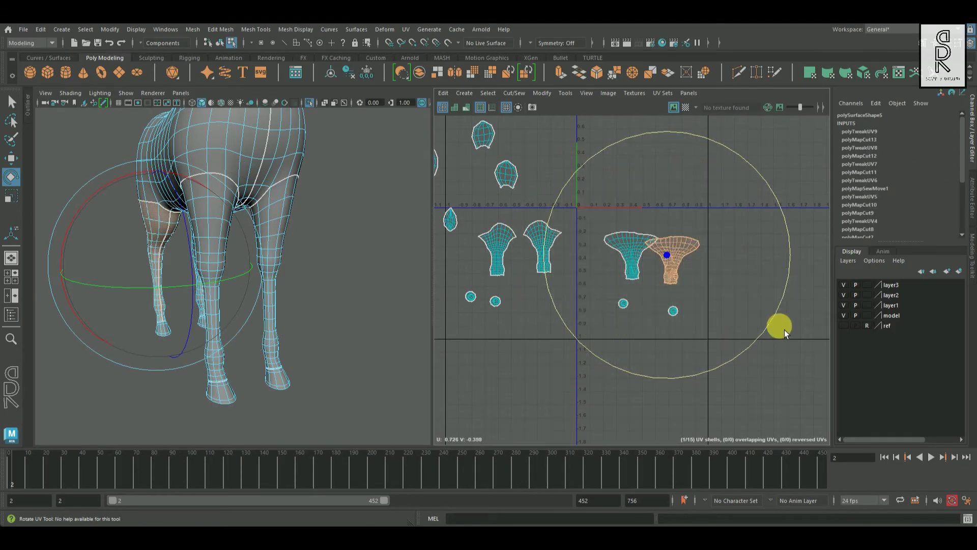
Select all the UV shells of the reindeer body and lay them out inside the 0–1 UV tile
left_click(777, 323)
scroll(710, 300, "down", 3)
right_click(557, 175)
left_click(705, 305)
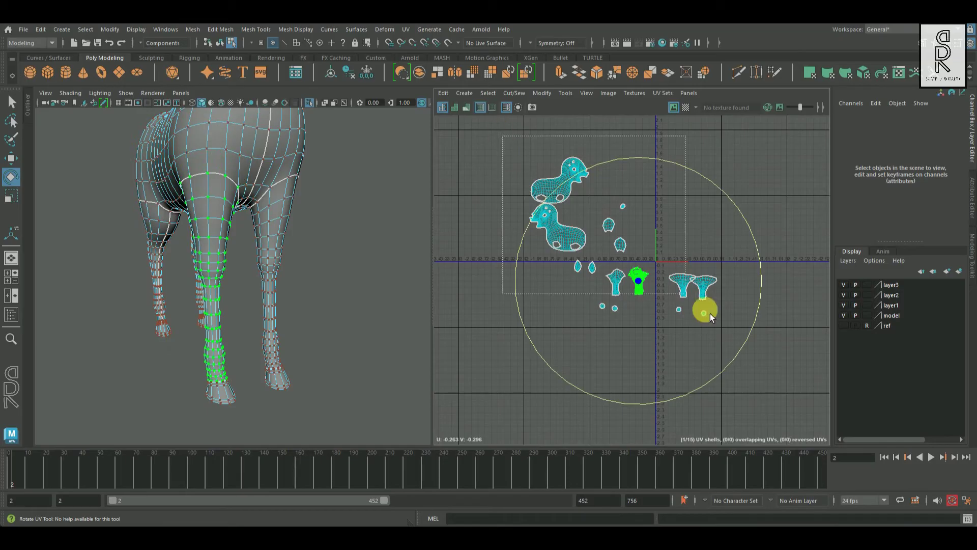
left_click_drag(704, 306, 750, 170)
right_click(752, 174, "shift")
left_click(710, 187)
key("f")
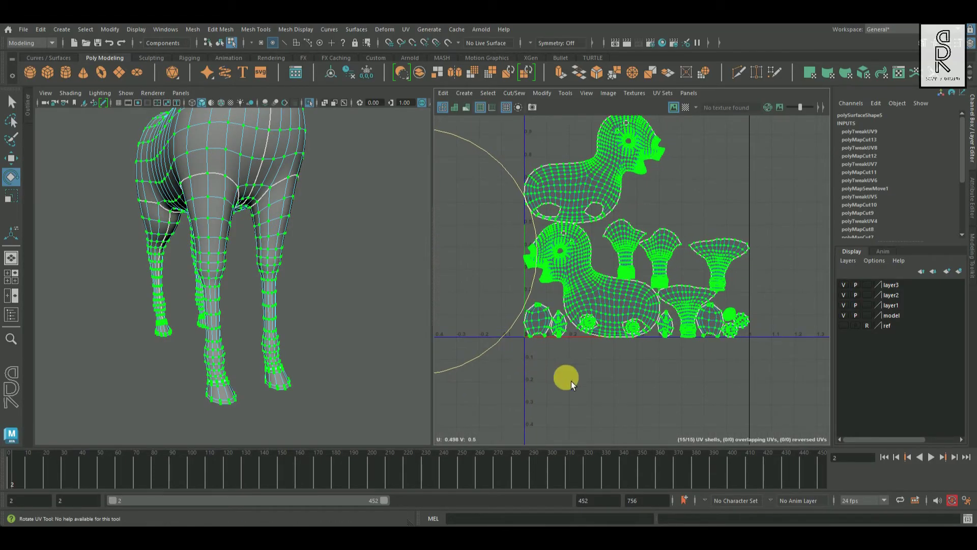
left_click(571, 381)
Return the reindeer body to object mode, display the checker map on it and examine the pattern from several sides
left_click_drag(194, 237, 288, 185, "alt")
right_click(288, 185)
left_click(294, 148)
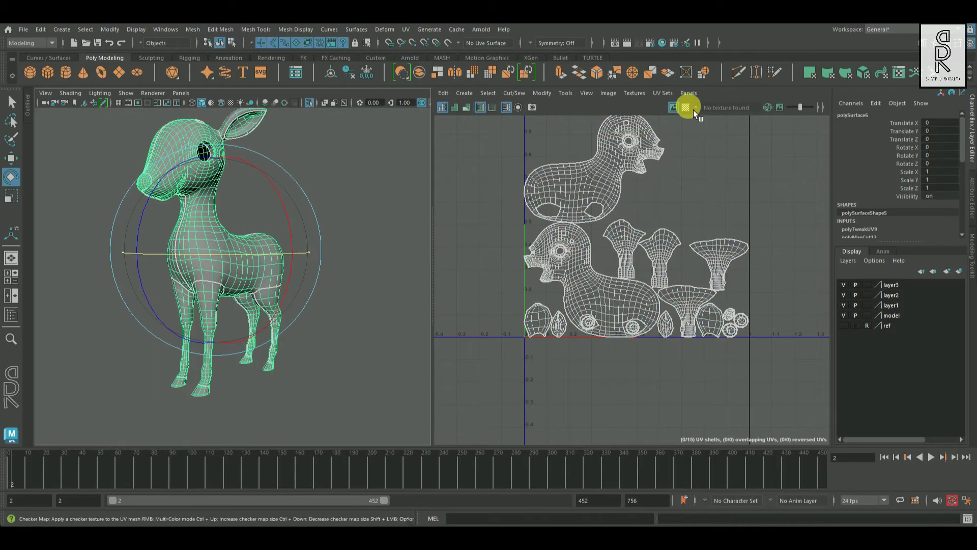
left_click(685, 106)
left_click(11, 102)
left_click_drag(183, 244, 245, 293, "alt")
scroll(245, 293, "up", 3)
left_click_drag(432, 279, 580, 264)
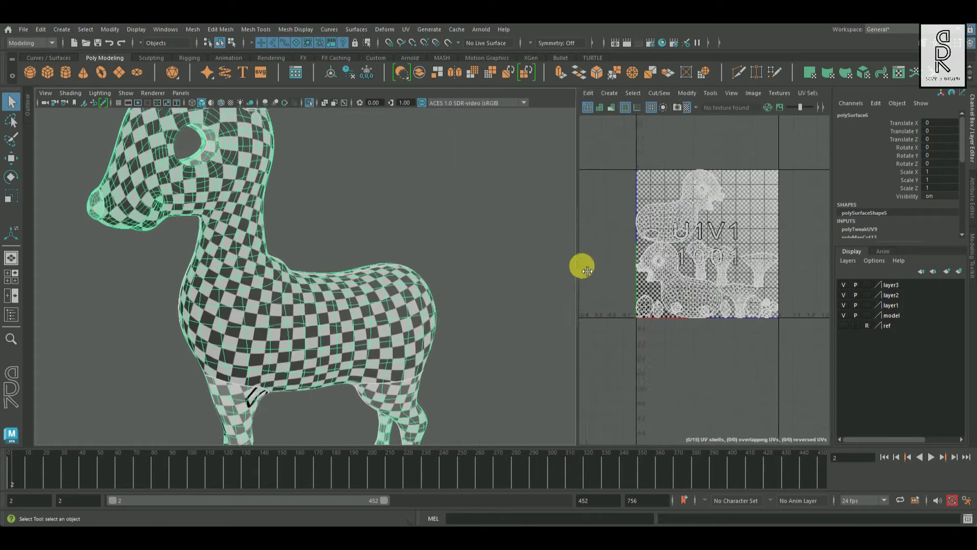
scroll(270, 290, "down", 3)
left_click_drag(380, 235, 493, 325, "alt")
scroll(492, 325, "down", 5)
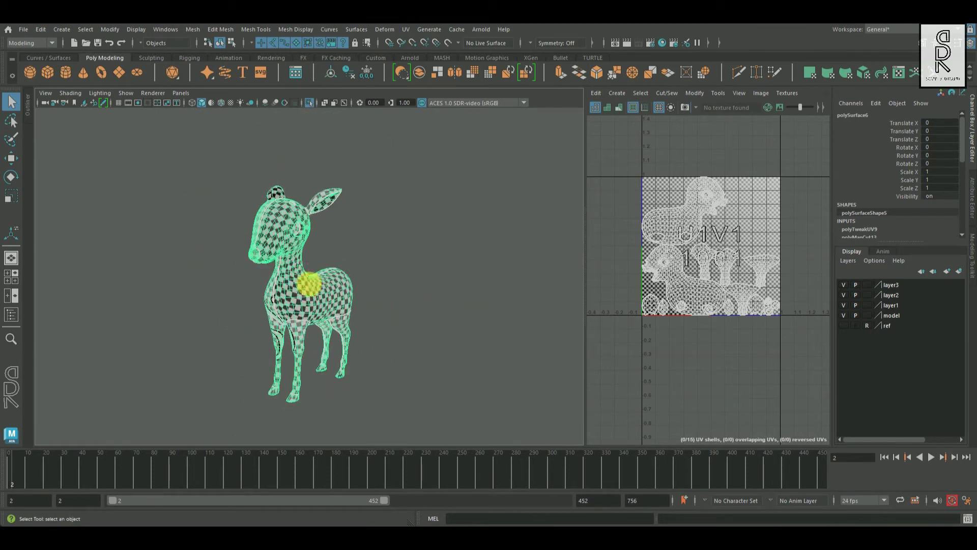
Create a display layer from the selected reindeer body, name it Model and hide it
left_click(461, 274)
left_click(351, 310)
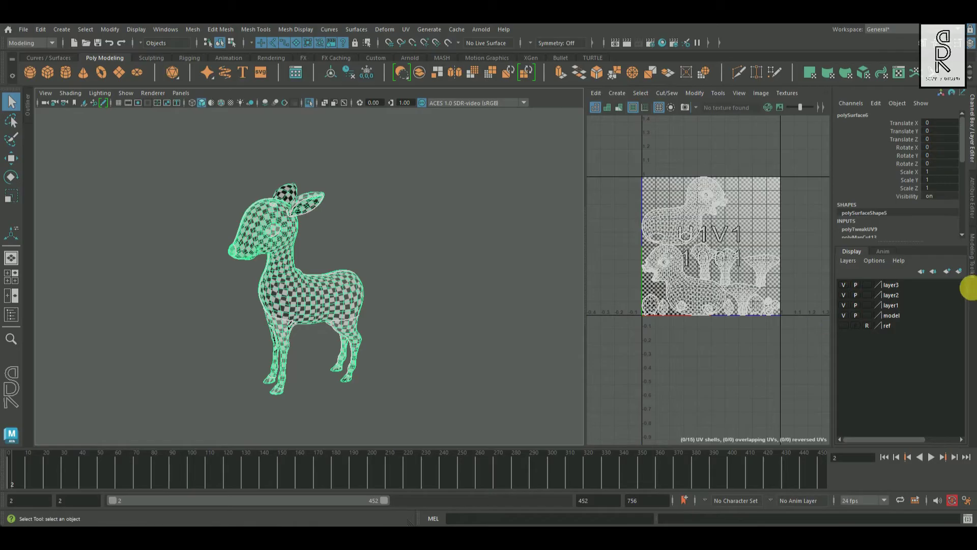
left_click(958, 271)
double_click(903, 284)
key("ctrl+a")
type("Model")
left_click(450, 281)
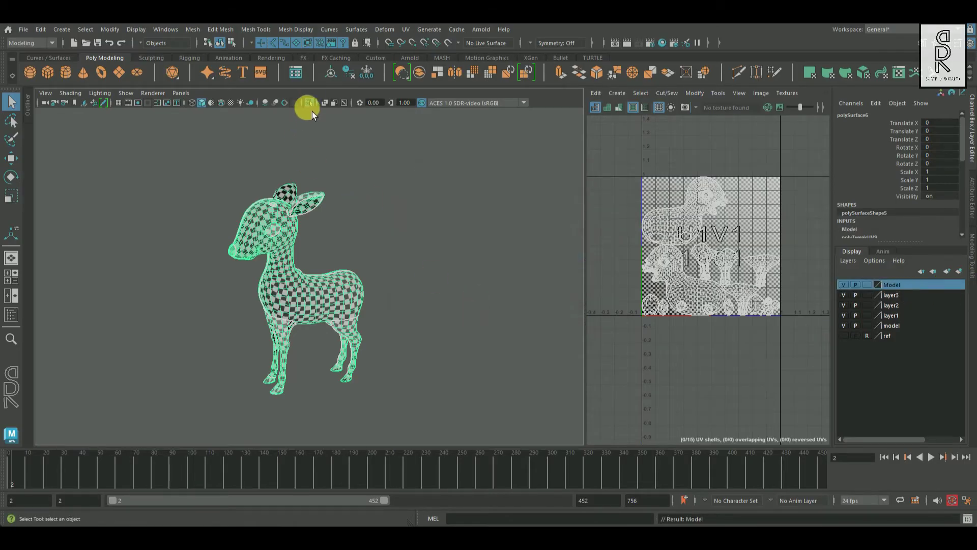
left_click(843, 284)
Isolate one eye sphere and apply a planar UV projection to it
left_click_drag(801, 303, 333, 188, "alt")
scroll(480, 343, "up", 5)
left_click(331, 185)
left_click(311, 103)
left_click_drag(336, 132, 422, 219, "alt")
left_click(406, 35)
left_click(443, 151)
scroll(295, 286, "up", 3)
left_click_drag(585, 124, 536, 124)
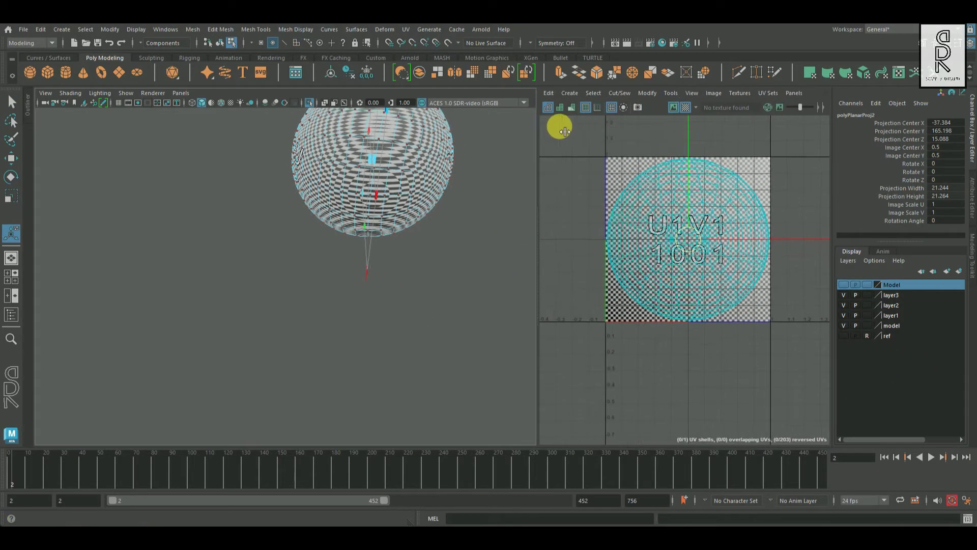
Turn off the checker map and cut the eye sphere's UVs along the vertical edge loop through its middle
left_click(623, 107)
left_click_drag(402, 190, 331, 157, "alt")
key("q")
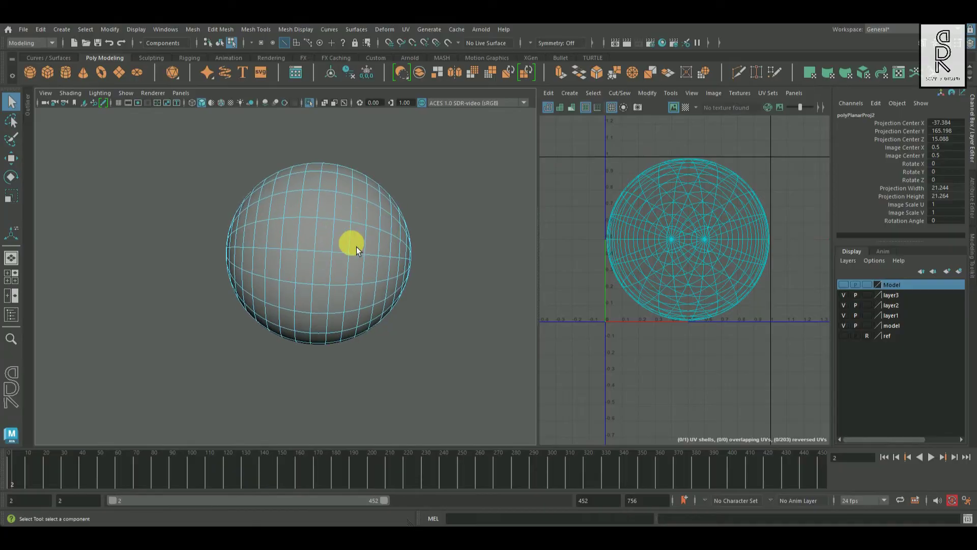
right_click_drag(349, 245, 316, 229)
right_click_drag(761, 218, 716, 229, "shift")
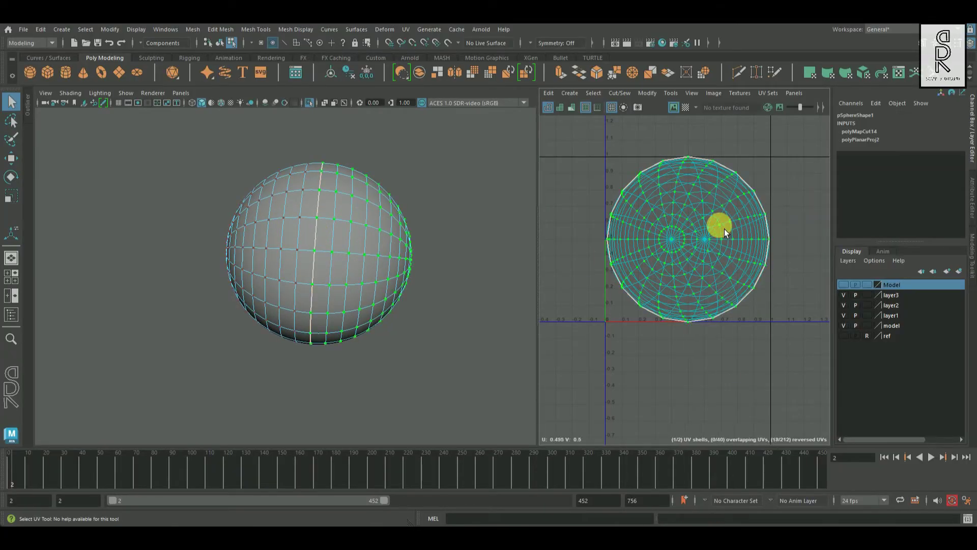
Unfold and lay out the two halves of the eye sphere, and check them briefly with the checker map
right_click_drag(769, 196, 708, 194, "shift")
right_click_drag(768, 228, 757, 258, "shift")
scroll(757, 258, "down", 3)
right_click_drag(769, 204, 647, 332, "shift")
left_click(685, 107)
left_click(685, 107)
mouse_move(305, 229)
right_mouse_down("alt")
mouse_move(368, 319)
mouse_move(312, 237)
right_mouse_up("alt")
key("F8")
Transfer all UV sets from the unwrapped eye sphere to the other eye sphere, using the Topology sample space
left_click(467, 267)
scroll(467, 267, "down", 5)
left_click(240, 250)
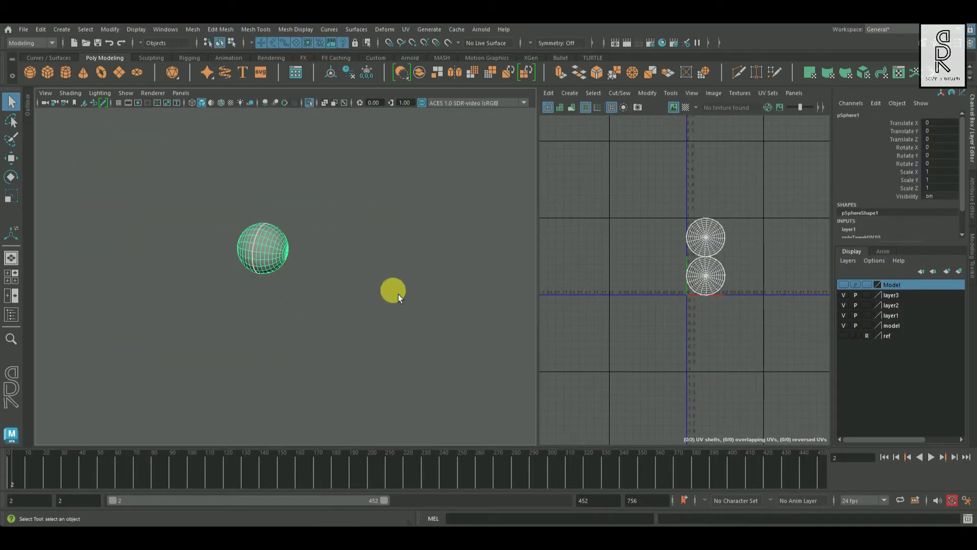
left_click(310, 102)
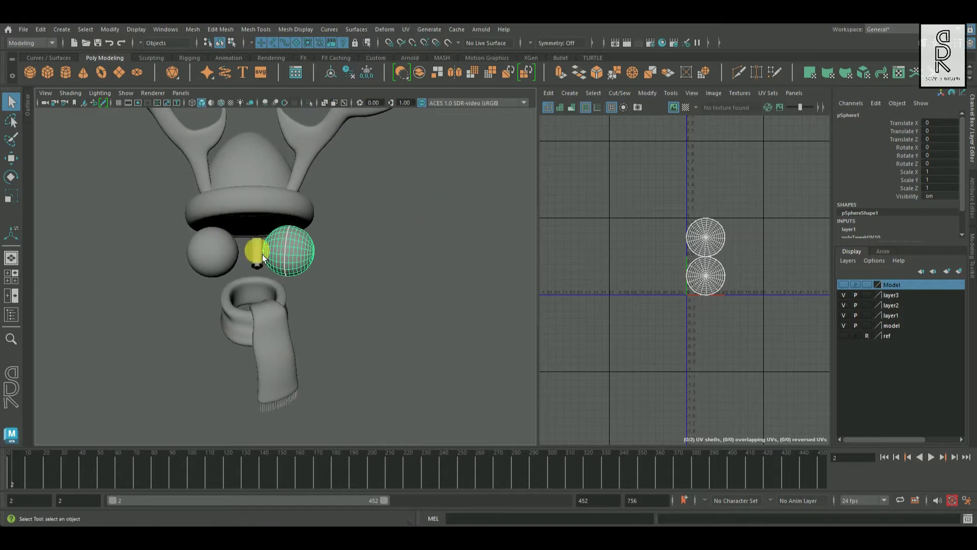
left_click(212, 252, "shift")
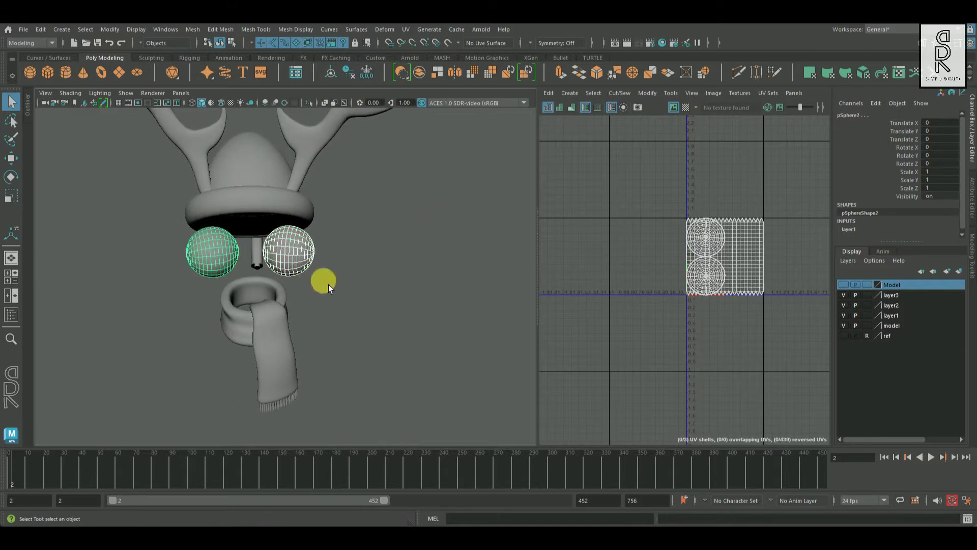
left_click(193, 29)
left_click(286, 215)
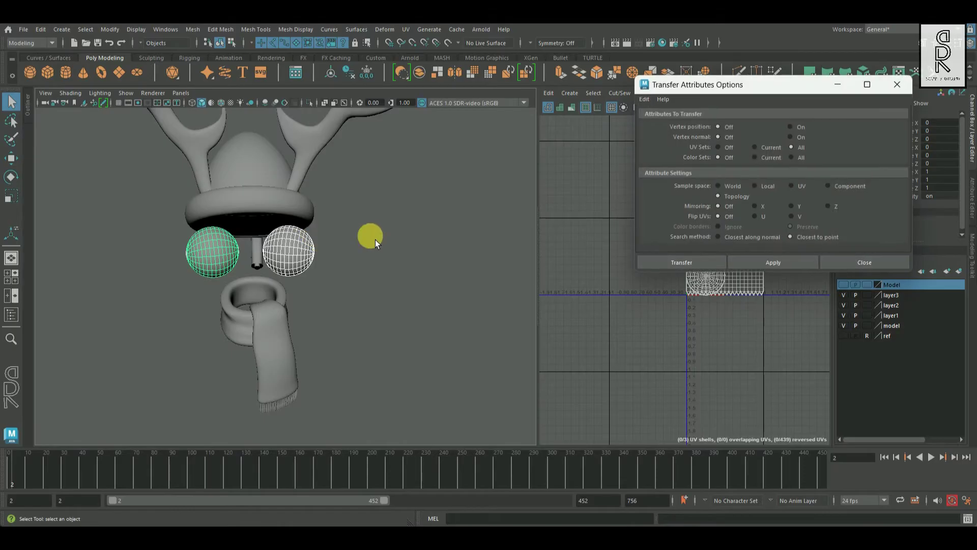
left_click_drag(794, 84, 692, 61)
left_click(513, 224)
scroll(357, 318, "up", 4)
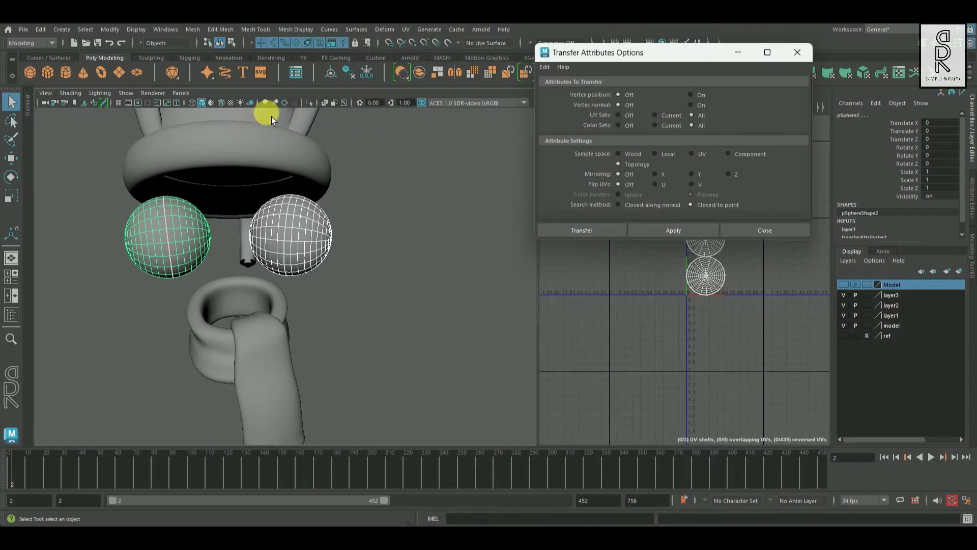
left_click_drag(753, 53, 628, 61)
left_click(664, 62)
Display the checker map on both eye spheres and delete their construction history
left_click(686, 108)
right_click_drag(265, 219, 362, 222, "alt")
left_click(346, 224)
left_click(217, 243, "shift")
left_click(41, 29)
mouse_move(76, 161)
left_click(195, 162)
left_click_drag(438, 242, 201, 203, "alt")
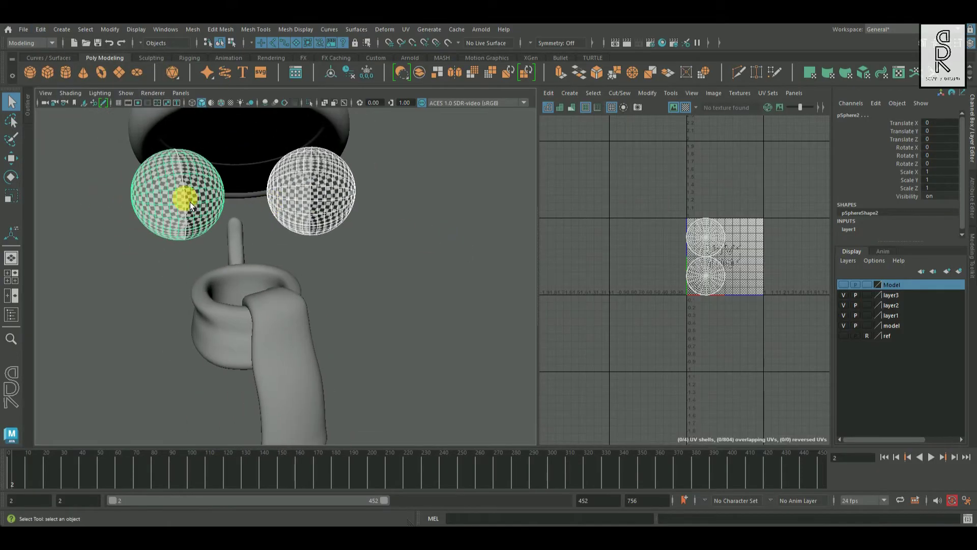
Lay out the UV shells of both eyes together in the UV tile and add the eyes to the Model layer
left_click(706, 238)
right_click_drag(779, 192, 814, 201)
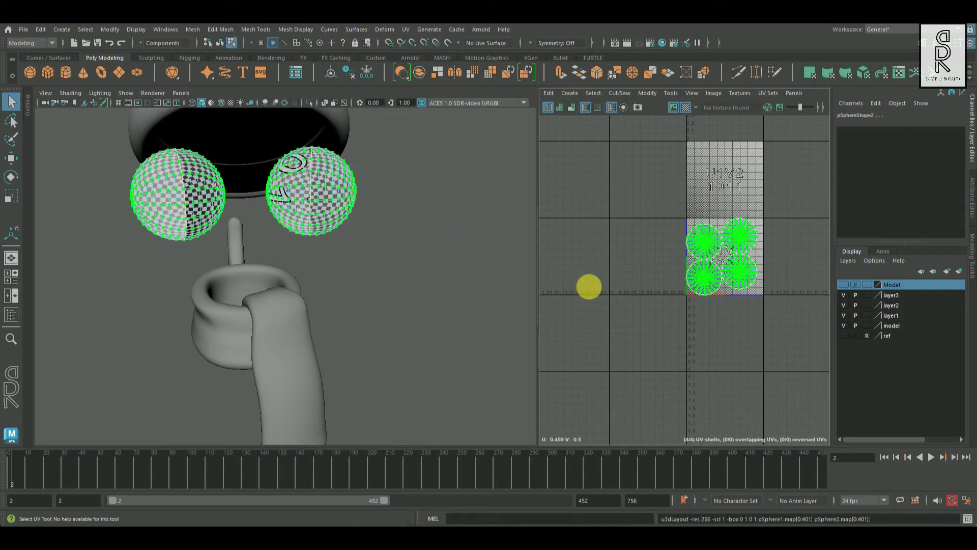
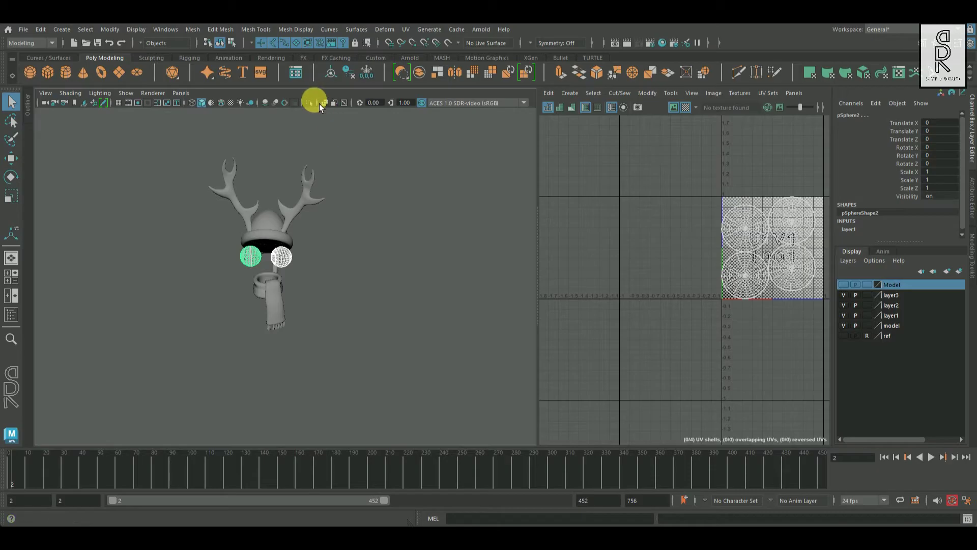
left_click(310, 102)
left_click(224, 270)
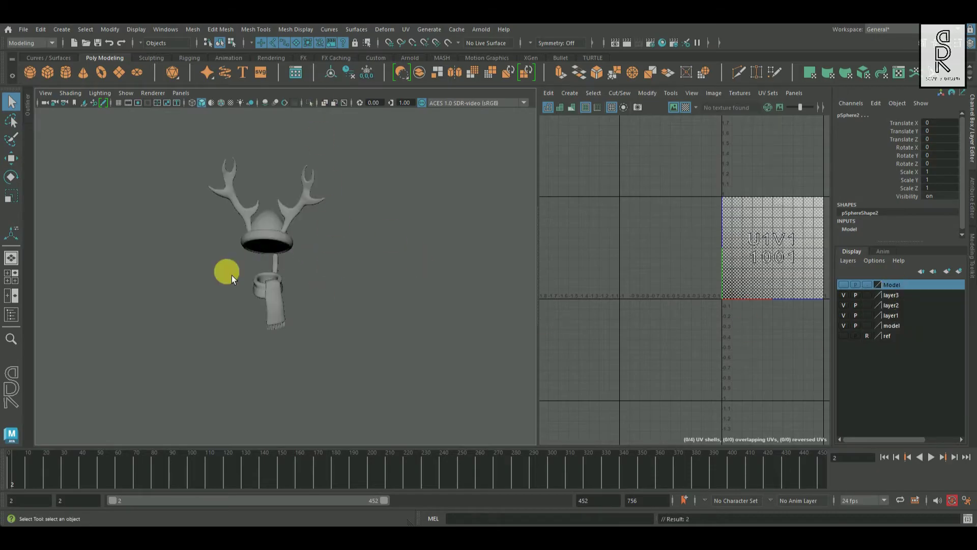
Isolate the outer tail piece, apply a planar UV projection to it and return to object mode
key("f")
left_click(311, 102)
left_click_drag(386, 285, 458, 306, "alt")
middle_click_drag(748, 244, 622, 250, "alt")
scroll(621, 250, "up", 3)
mouse_move(357, 295)
left_mouse_down("alt")
mouse_move(319, 298)
mouse_move(299, 264)
mouse_move(290, 292)
mouse_move(358, 297)
left_mouse_up("alt")
left_click(405, 29)
left_click(462, 152)
left_click_drag(475, 240, 448, 257, "alt")
key("F8")
key("q")
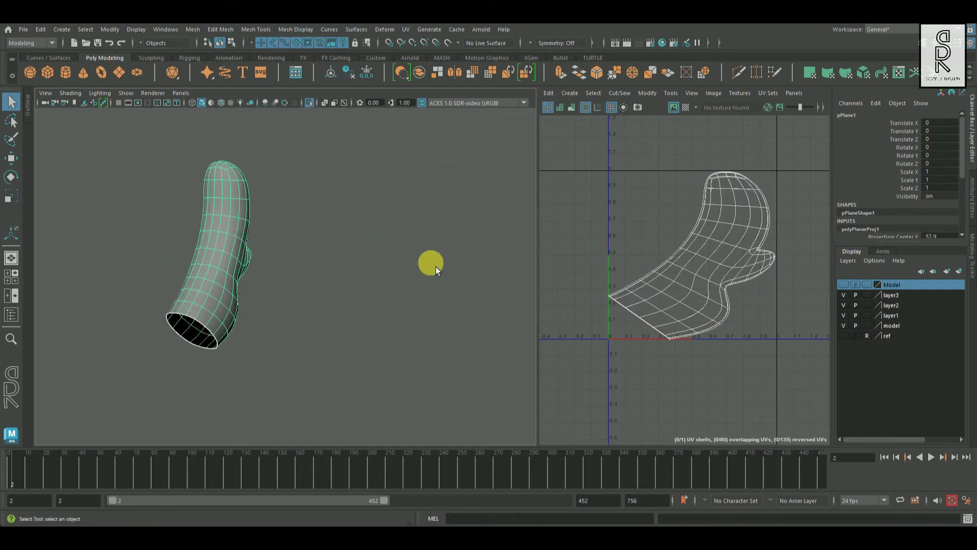
Select the lengthwise edge loop around the middle of the outer tail piece and cut its UVs there
key("F10")
left_click(216, 207)
left_click_drag(219, 211, 221, 221, "alt")
double_click(151, 194)
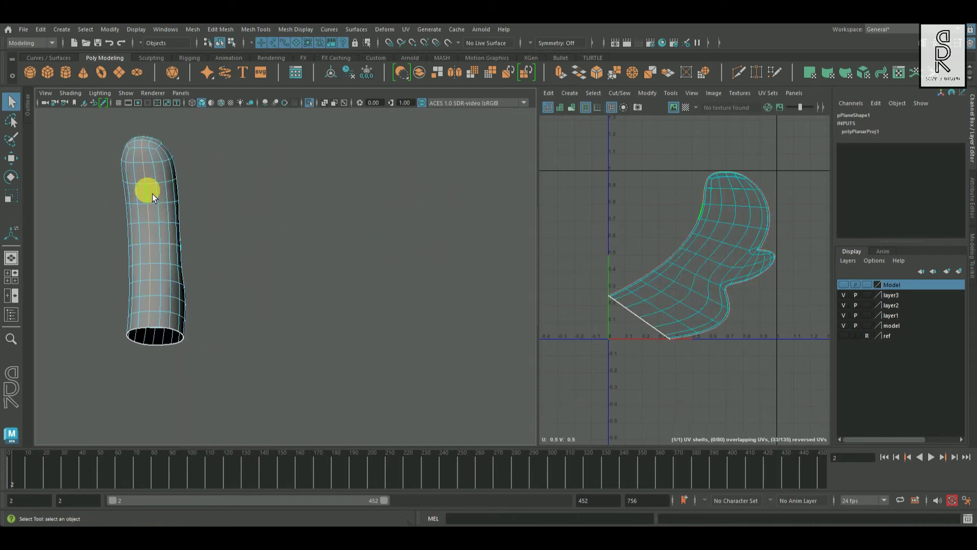
left_click(767, 249)
key("ctrl+x")
Unfold the two halves of the outer tail piece and move one UV shell away from the other
right_click_drag(772, 218, 749, 276, "shift")
left_click(717, 278)
key("w")
scroll(753, 334, "down", 4)
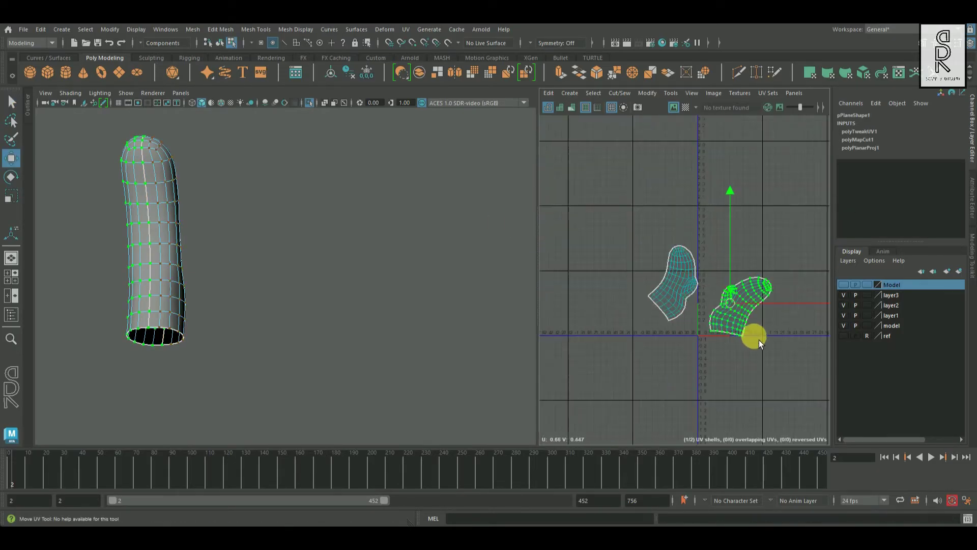
Move and sew the two tail UV shells together along the outer centre edges and unfold the joined shell
scroll(257, 305, "up", 5)
left_click_drag(258, 305, 153, 218, "alt")
key("F8")
left_click_drag(148, 296, 300, 191, "alt")
left_click_drag(353, 267, 392, 211, "alt")
right_click_drag(767, 256, 766, 210, "shift")
right_click_drag(769, 298, 736, 307, "shift")
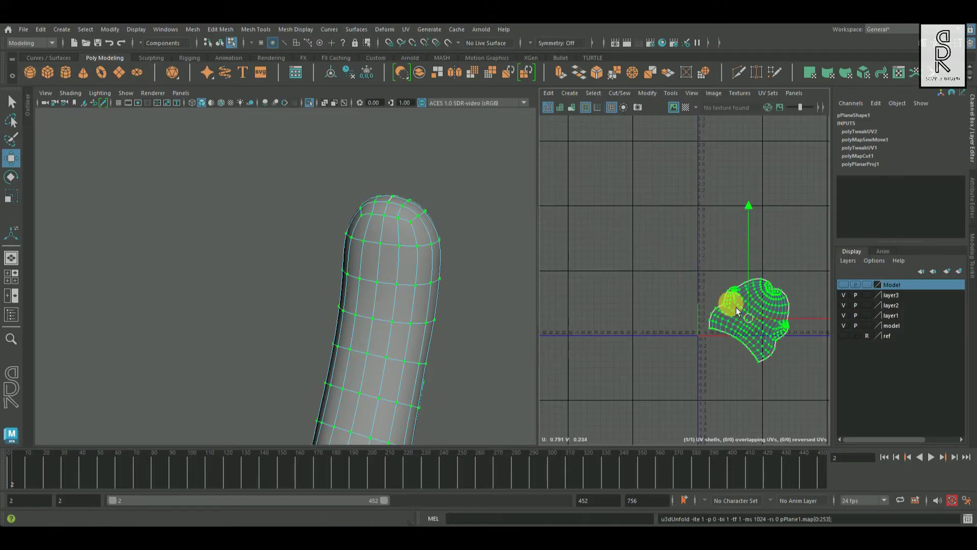
Rotate the joined tail UV shell upright, then return to object mode with the other accessories shown again
key("f")
key("e")
left_click_drag(733, 264, 771, 186)
left_click_drag(529, 328, 278, 298, "alt")
right_click_drag(344, 236, 436, 233)
key("q")
key("ctrl+1")
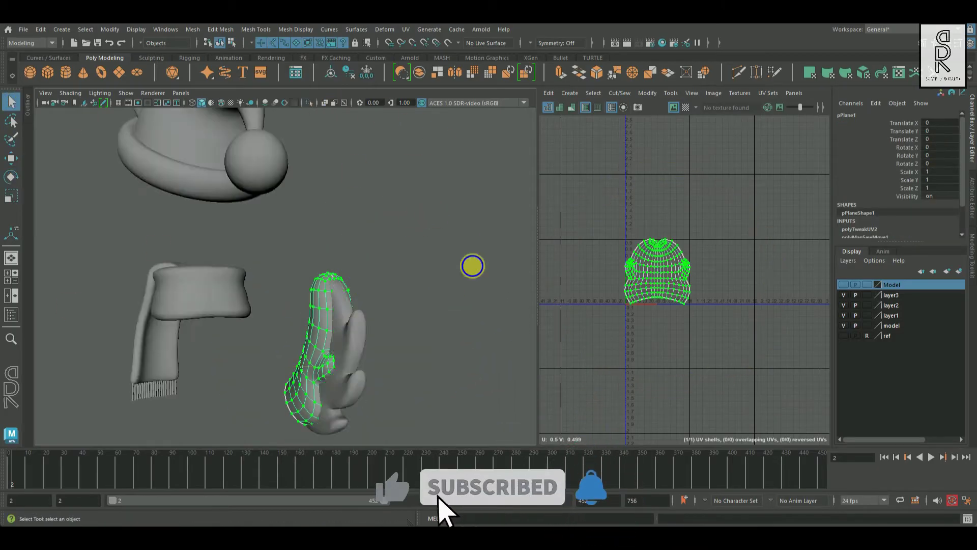
Isolate the lobed inner tail piece and apply a planar UV projection to it
left_click_drag(472, 265, 375, 308, "alt")
left_click(375, 307)
left_click(309, 103)
left_click_drag(448, 330, 366, 323, "alt")
left_click(405, 29)
left_click(436, 104)
key("q")
Select the lengthwise edges of the lobed tail piece and cut its UVs along them
right_click_drag(328, 342, 385, 269, "alt")
left_click_drag(389, 279, 330, 438, "alt")
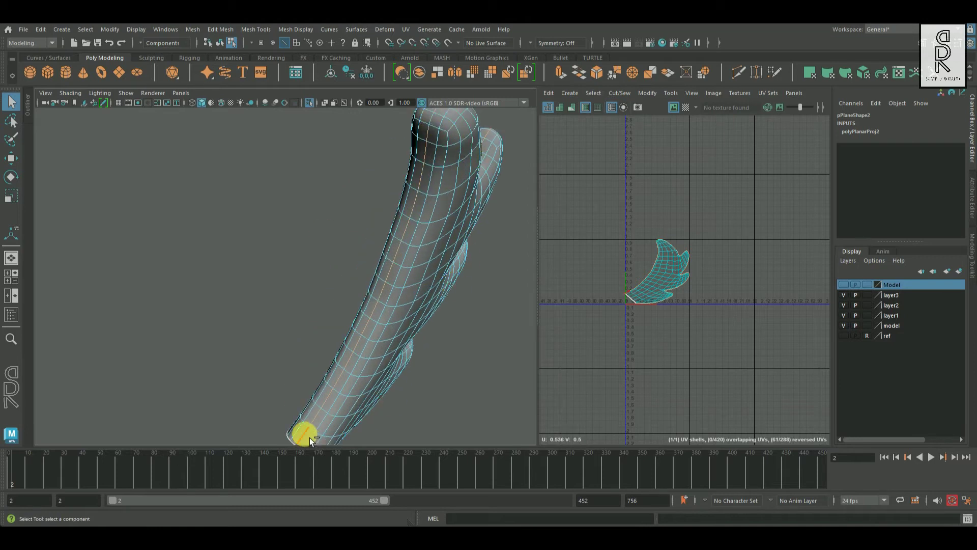
left_click_drag(468, 342, 517, 316, "alt")
right_click_drag(676, 275, 720, 244, "shift")
Unfold the UV shell of the lobed tail piece and rotate it upright
left_click_drag(468, 312, 524, 279, "alt")
left_click(665, 258)
right_click_drag(740, 234, 697, 326, "shift")
key("e")
left_click_drag(748, 237, 754, 209)
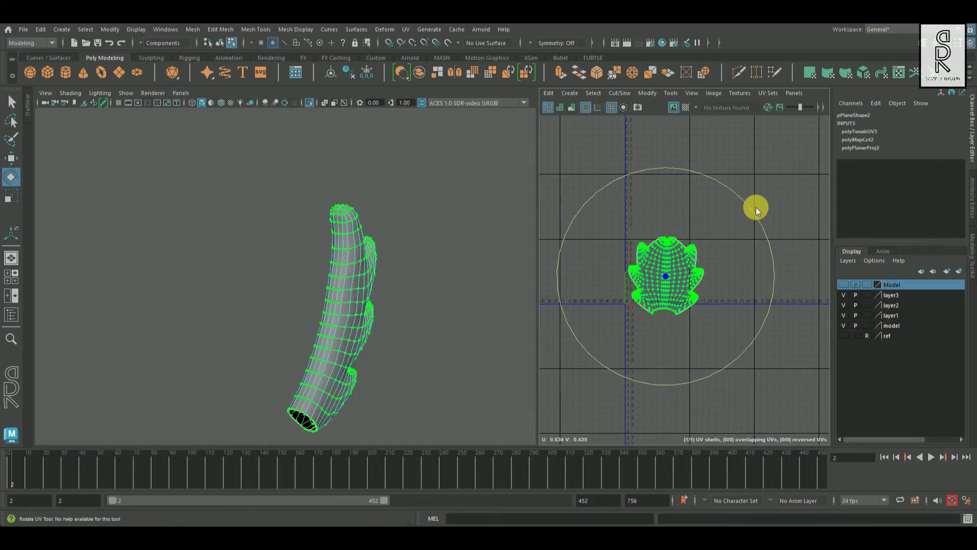
left_click(628, 347)
Exit isolation, select both tail pieces and lay out their UV shells together in the 0–1 tile
right_click_drag(342, 236, 438, 226)
left_click(309, 102)
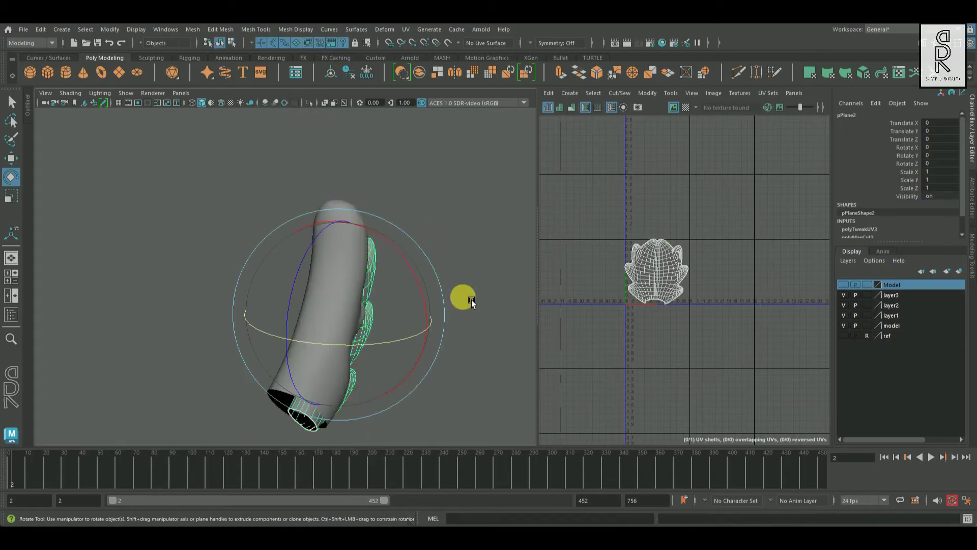
left_click_drag(353, 179, 305, 203, "alt")
left_click(12, 102)
left_click(464, 331)
left_click(329, 288)
right_click_drag(661, 259, 549, 316)
left_click(702, 377)
scroll(702, 377, "up", 3)
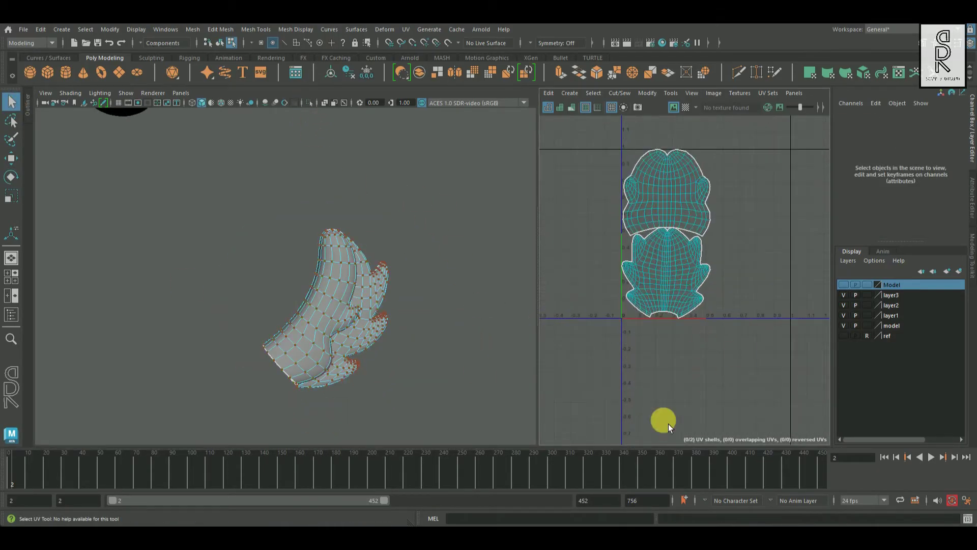
Check the tail with the checker map and add both tail pieces to the Model layer
left_click(686, 107)
left_click_drag(386, 331, 414, 337, "alt")
key("F8")
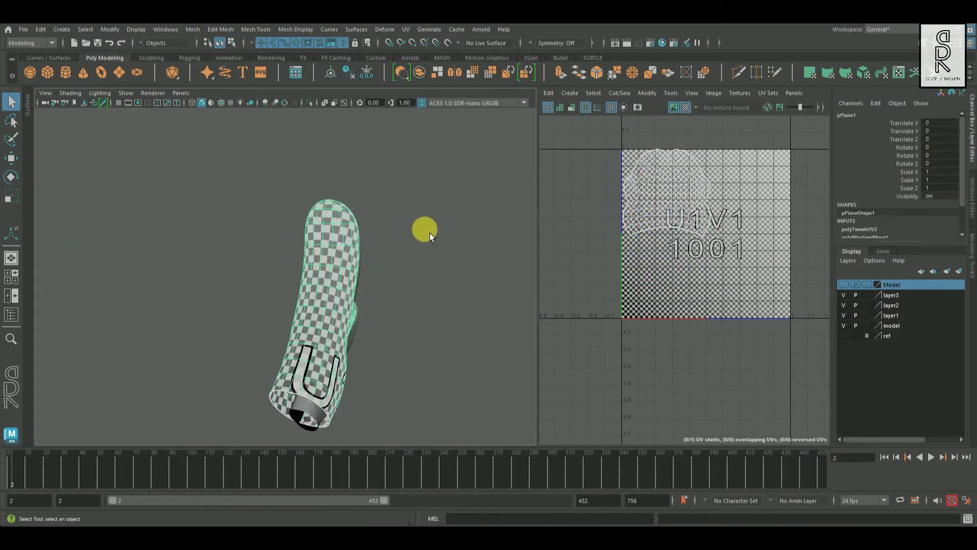
left_click(444, 197)
left_click(306, 290)
right_click(920, 285)
left_click(903, 307)
Isolate the Santa hat mesh and turn off the checker map
left_click_drag(331, 302, 212, 248, "alt")
left_click(212, 244)
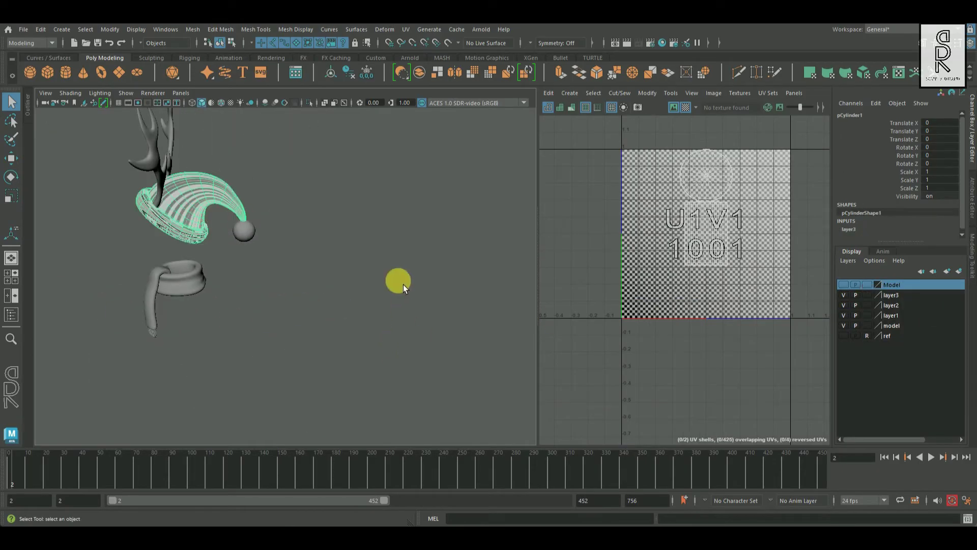
left_click(309, 102)
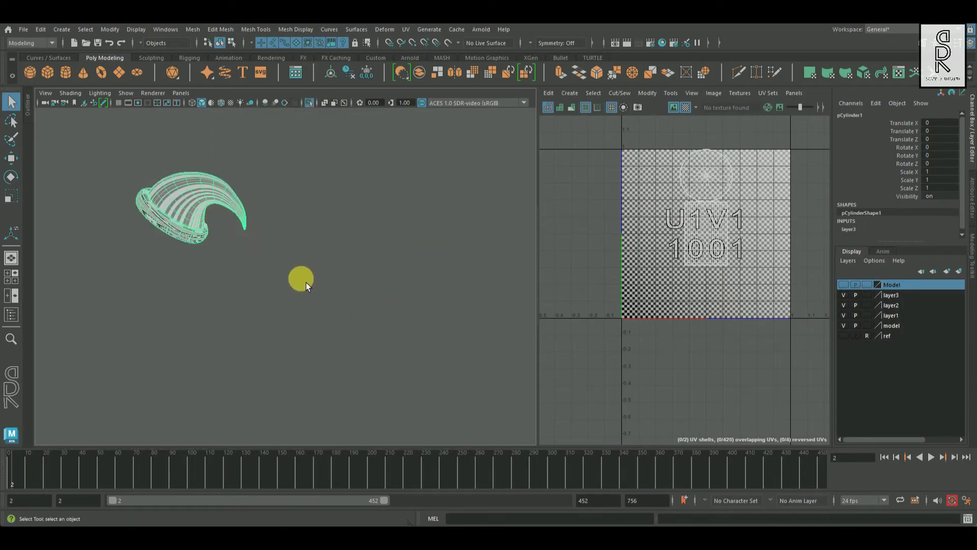
left_click_drag(307, 282, 687, 265, "alt")
left_click(688, 107)
right_click_drag(246, 324, 218, 267, "alt")
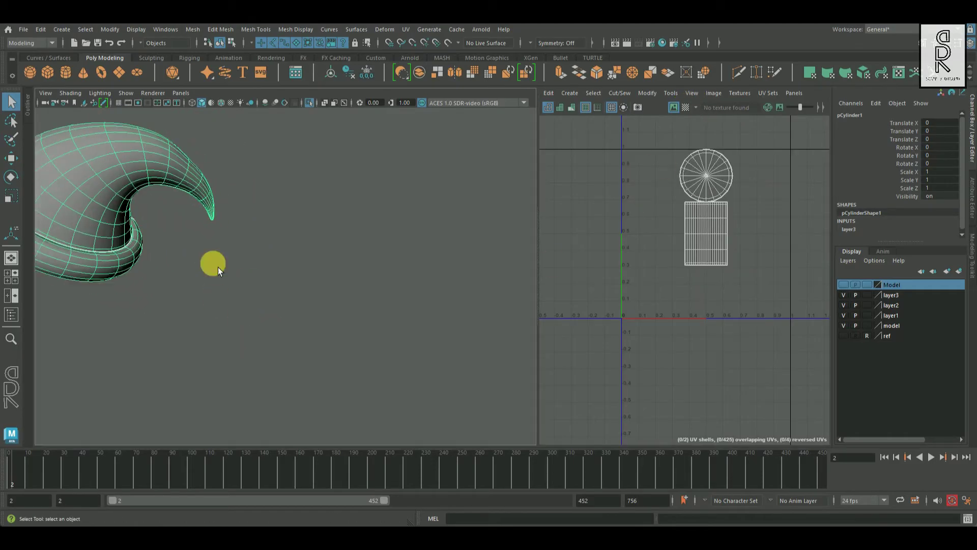
middle_click_drag(282, 237, 426, 185, "alt")
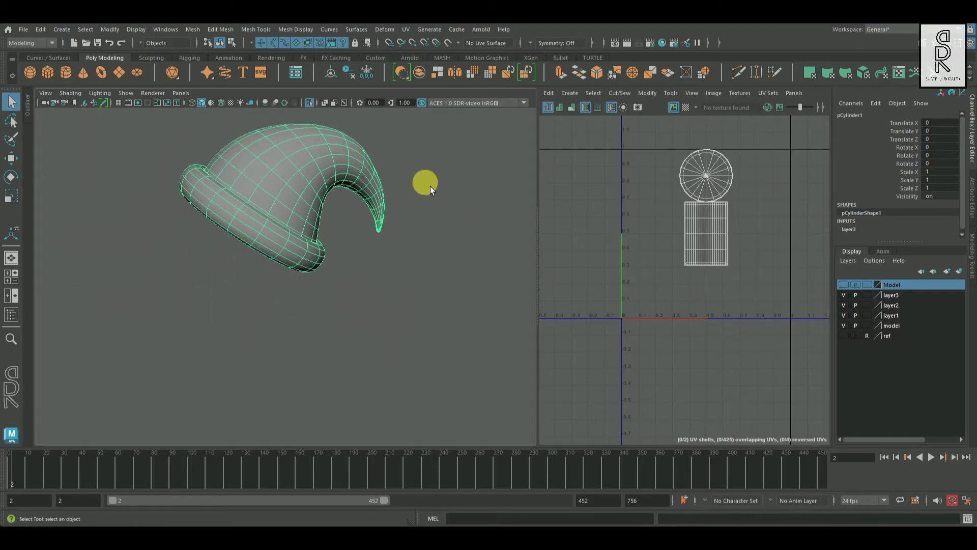
Apply a planar UV projection to the hat, fitted to the bounding box and projected from the Z axis
left_click(406, 29)
left_click(510, 154)
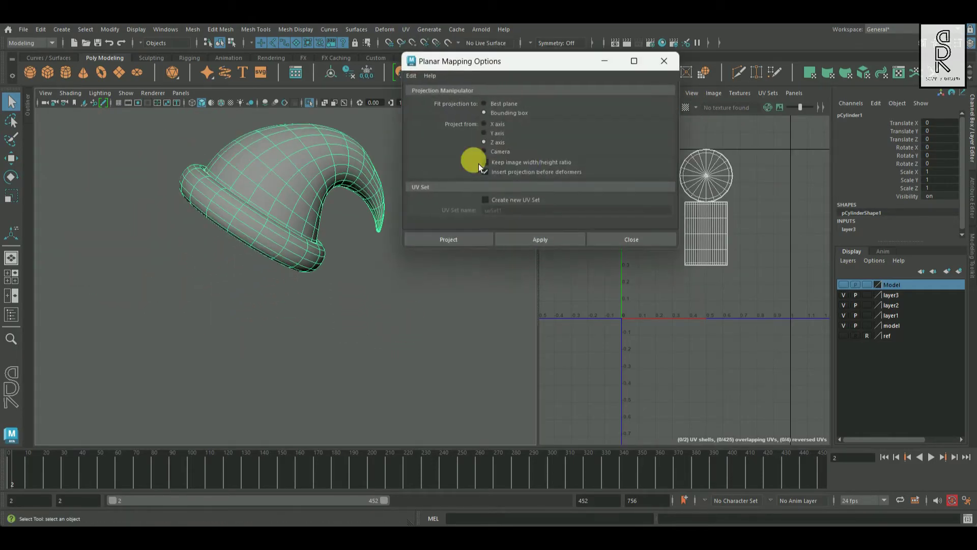
left_click(568, 239)
left_click(672, 63)
right_click_drag(312, 244, 239, 262, "alt")
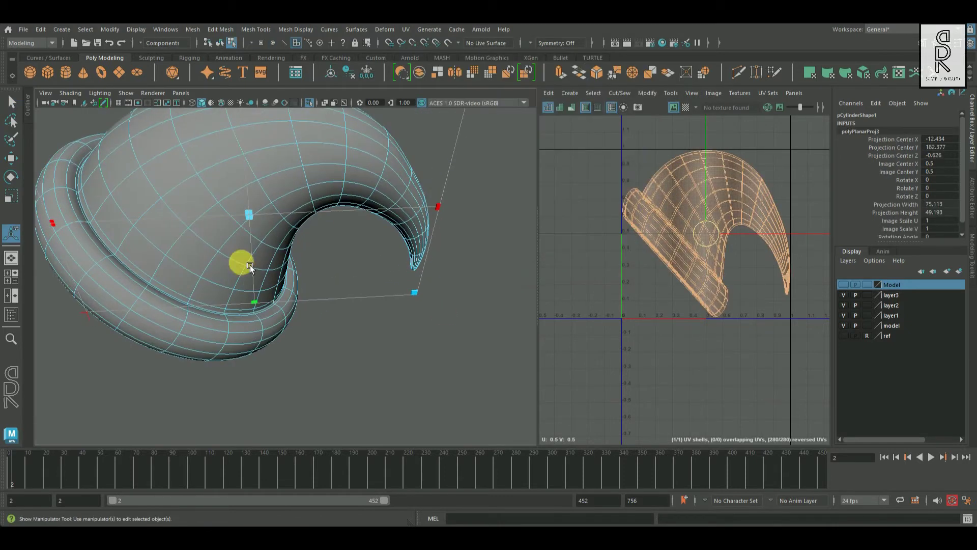
Cut the hat's UVs along the edge loop where the cone meets the brim
middle_click_drag(227, 218, 364, 248, "alt")
scroll(364, 248, "up", 3)
key("q")
right_click_drag(323, 220, 290, 203)
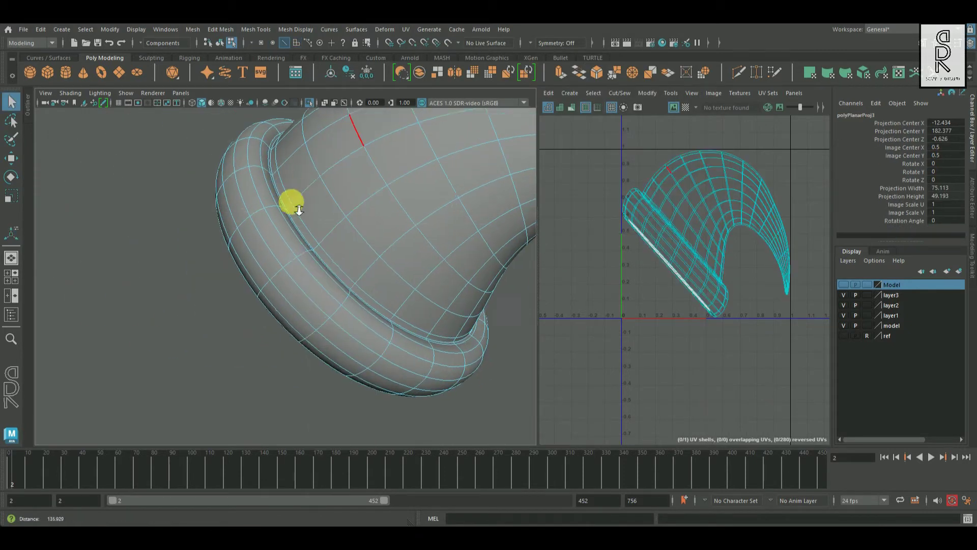
scroll(290, 203, "up", 3)
double_click(194, 202)
right_click_drag(766, 222, 733, 213, "shift")
Move the brim and cone UV shells apart in the UV Editor
left_click_drag(229, 274, 285, 239, "alt")
scroll(266, 266, "down", 5)
right_click_drag(635, 235, 514, 198)
key("w")
left_click_drag(680, 262, 585, 325)
left_click(716, 230)
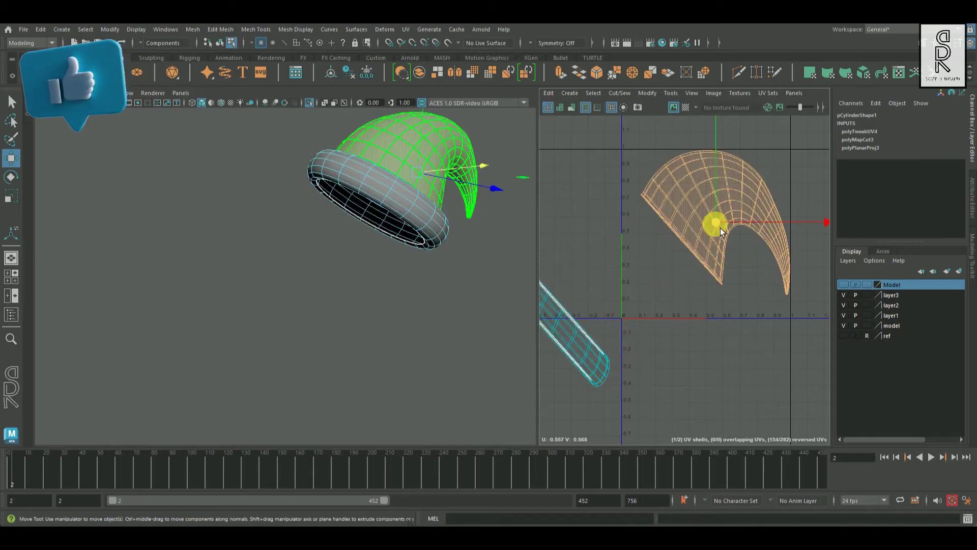
left_click_drag(716, 230, 692, 300)
Cut a UV seam along the underside of the hat cone from the brim to the tip
left_click_drag(427, 253, 271, 209, "alt")
scroll(285, 199, "up", 5)
left_click_drag(323, 179, 337, 212, "alt")
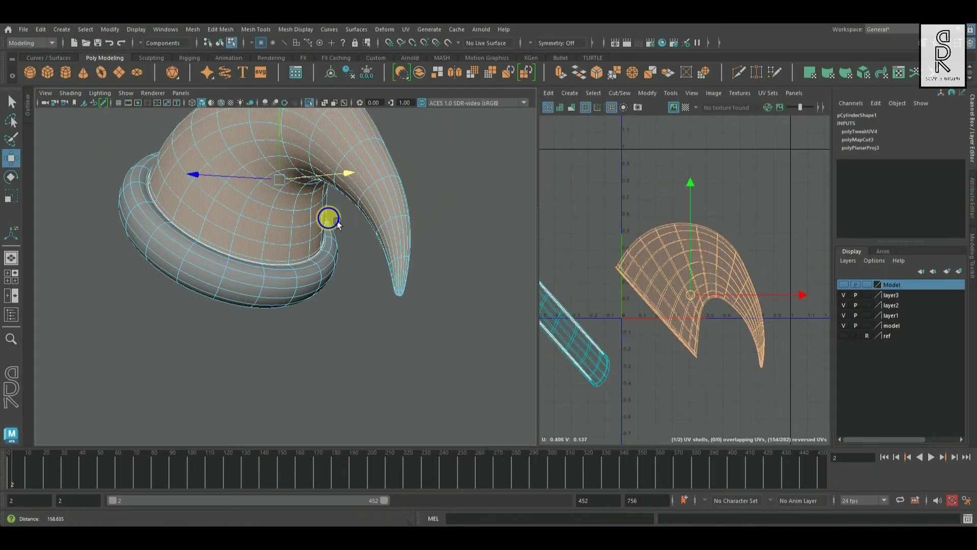
scroll(316, 121, "up", 3)
double_click(304, 211)
scroll(304, 211, "down", 5)
scroll(627, 349, "down", 3)
left_click_drag(572, 279, 620, 337)
right_click_drag(740, 229, 682, 273, "shift")
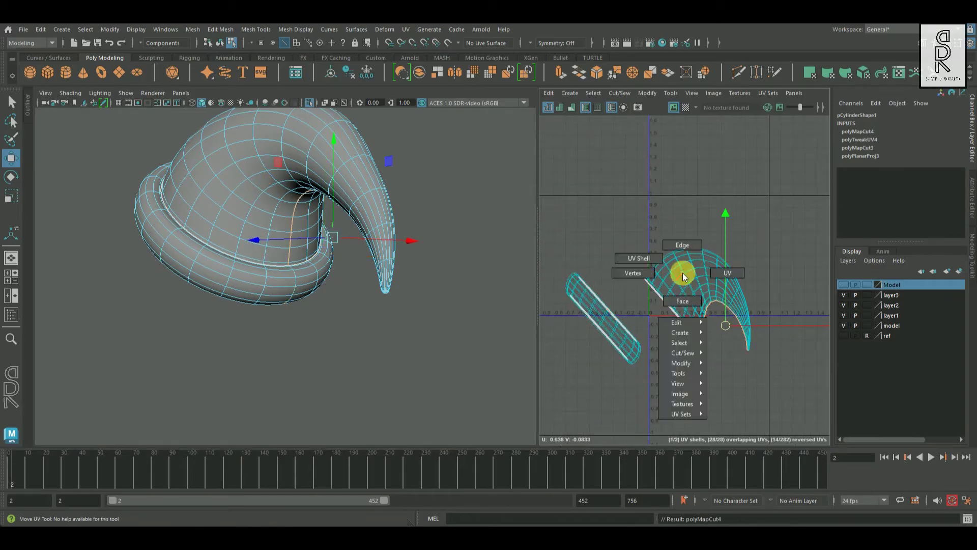
Unfold the hat cone's UV shell and rotate it so its tip points downward
right_click_drag(758, 215, 676, 216, "shift")
key("e")
left_click_drag(734, 307, 786, 268)
left_click(784, 282)
scroll(783, 281, "down", 1)
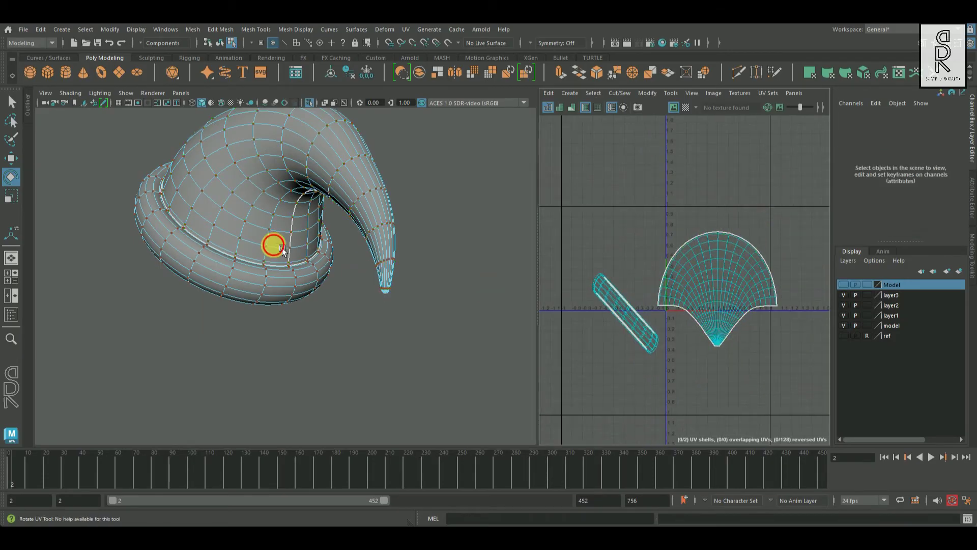
Shift the brim shell away from the cone shell and cut a UV seam across the brim ring
left_click_drag(279, 246, 326, 239, "alt")
left_click(626, 320)
key("w")
left_click_drag(628, 328, 591, 312)
left_click_drag(448, 305, 342, 257, "alt")
scroll(360, 300, "up", 5)
scroll(255, 270, "up", 3)
left_click(264, 219)
right_click_drag(720, 291, 813, 432, "ctrl")
right_click_drag(633, 236, 702, 265, "shift")
Unfold the brim's UV shell and rotate it to lie horizontally
right_click_drag(585, 316, 654, 310)
right_click_drag(648, 255, 606, 307, "shift")
middle_click_drag(702, 342, 747, 390, "alt")
left_click(635, 342)
key("e")
left_click_drag(722, 333, 676, 242)
scroll(725, 318, "down", 1)
scroll(694, 352, "down", 1)
Move the brim shell slightly lower and straighten it into a rectangular strip
key("w")
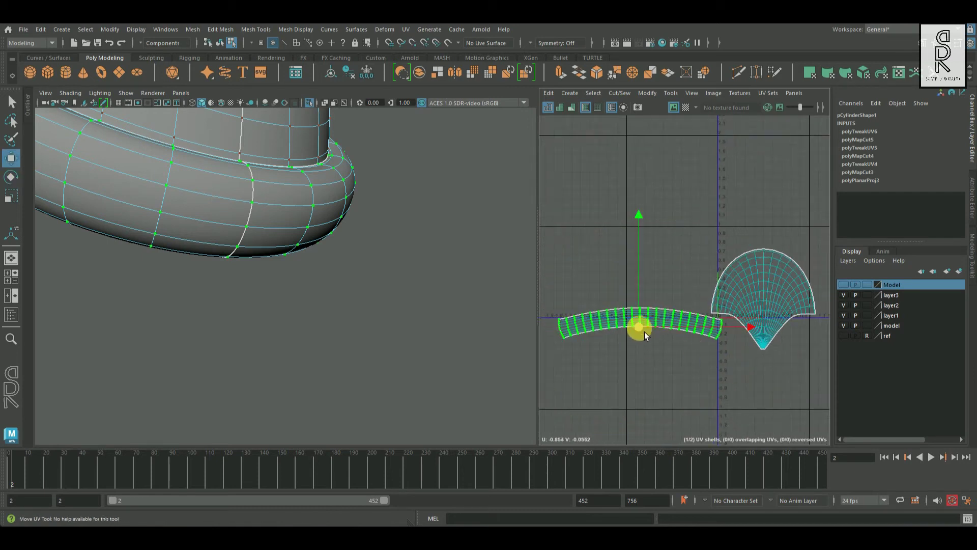
left_click_drag(639, 327, 642, 347)
right_click_drag(665, 257, 700, 244, "shift")
scroll(617, 372, "up", 2)
right_click_drag(611, 306, 532, 356)
scroll(697, 364, "down", 1)
right_click_drag(632, 272, 712, 291)
right_click_drag(573, 334, 677, 122, "alt")
scroll(703, 312, "down", 1)
middle_click_drag(703, 310, 650, 247, "alt")
right_click_drag(697, 218, 731, 158)
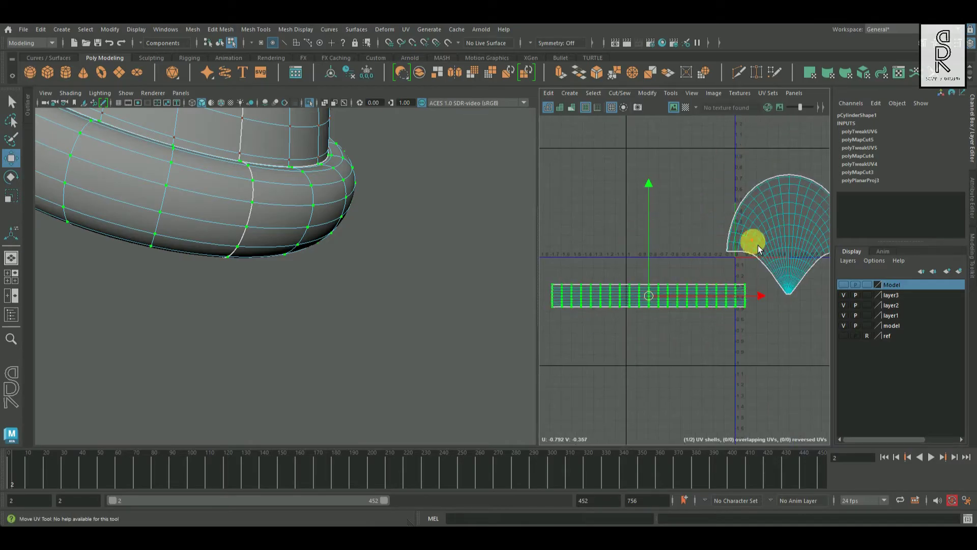
Turn on the checker map and inspect the hat's texture distribution
left_click(685, 107)
left_click_drag(251, 268, 322, 212, "alt")
left_click(391, 295)
left_click(459, 338)
key("ctrl+z")
key("ctrl+z")
key("ctrl+z")
key("ctrl+z")
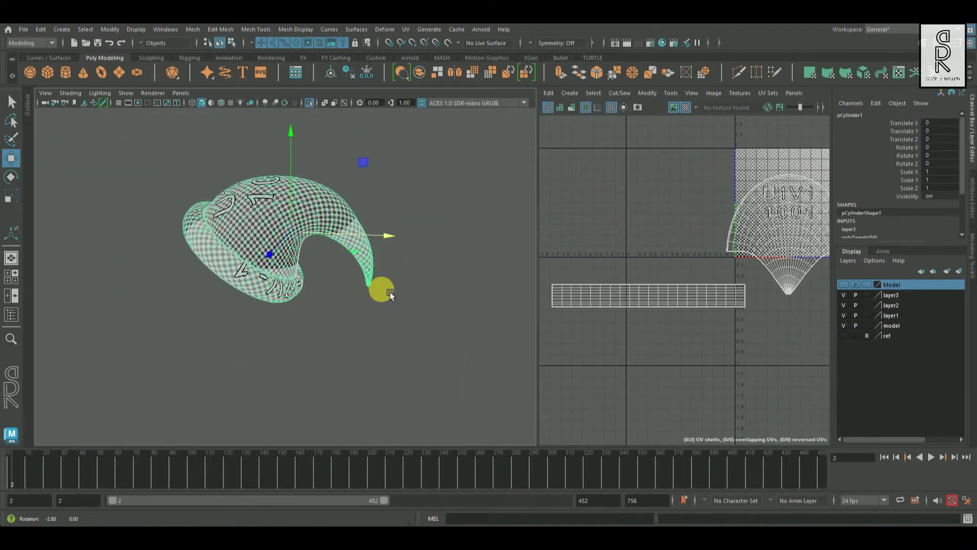
Select both hat UV shells and lay them out together inside the 0–1 tile
right_click_drag(759, 214, 719, 290)
key("f")
right_click_drag(766, 340, 711, 151, "alt")
right_click_drag(688, 291, 768, 362, "alt")
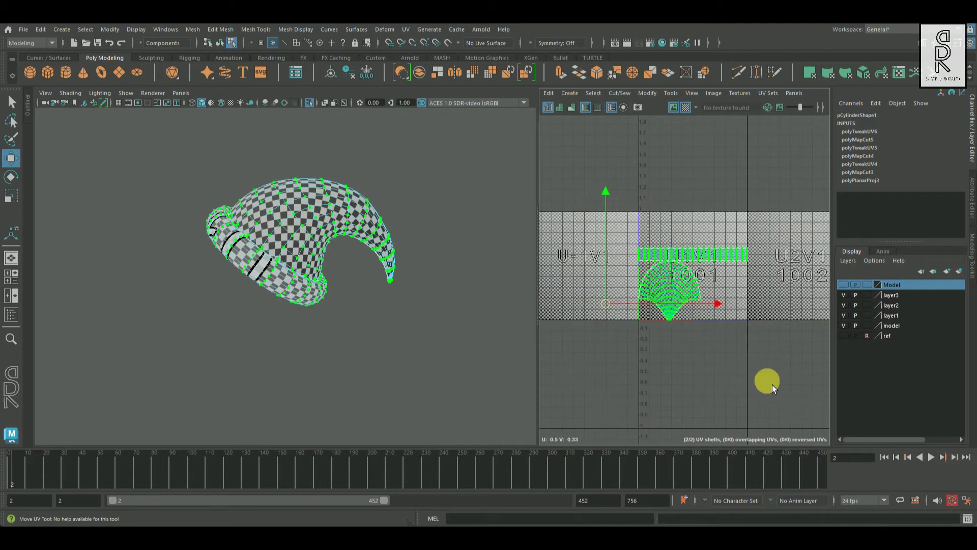
key("r")
Check the hat with the checker map, exit isolation and hide the finished hat
left_click_drag(305, 296, 323, 211, "alt")
key("F8")
left_click(455, 342)
left_click(309, 103)
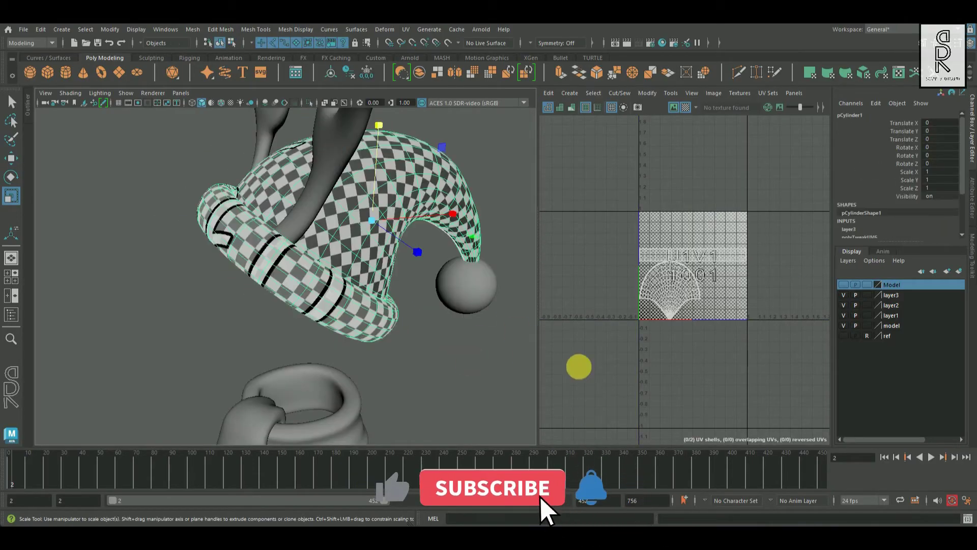
key("ctrl+h")
Apply a planar UV projection to the hat's pom-pom sphere, fitted to the bounding box and projected from the Y axis
left_click_drag(503, 363, 362, 334, "alt")
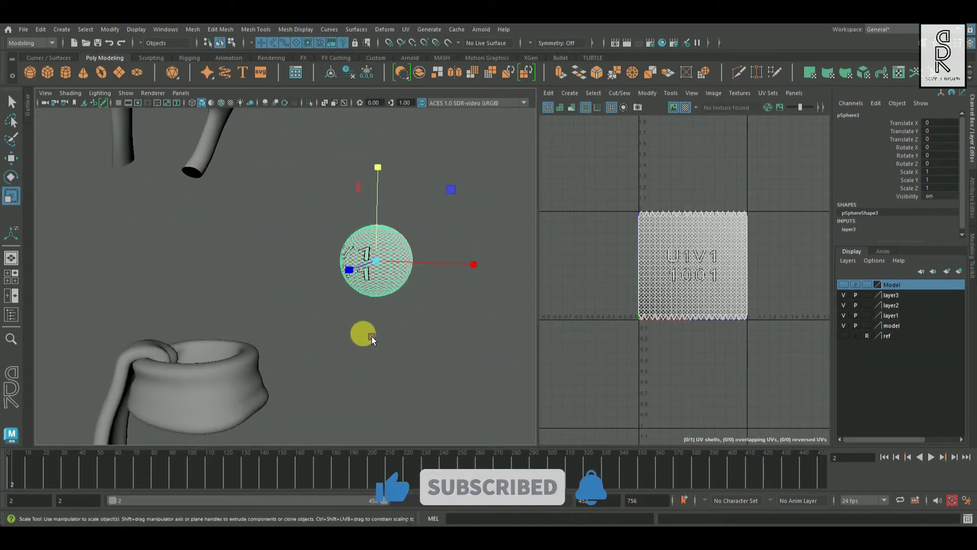
right_click_drag(362, 334, 389, 284, "alt")
right_click_drag(443, 229, 488, 219)
right_click_drag(488, 219, 386, 219, "alt")
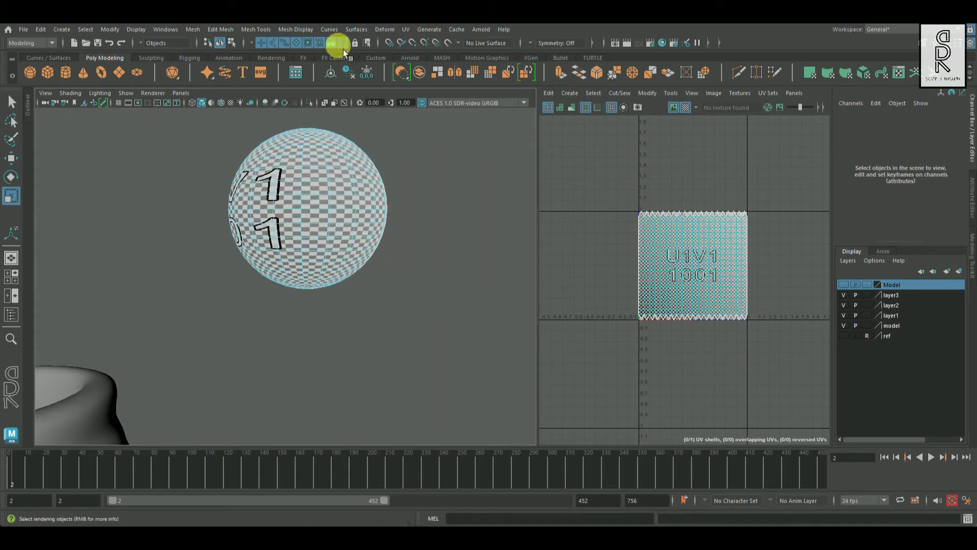
left_click(405, 29)
left_click(507, 146)
left_click(498, 133)
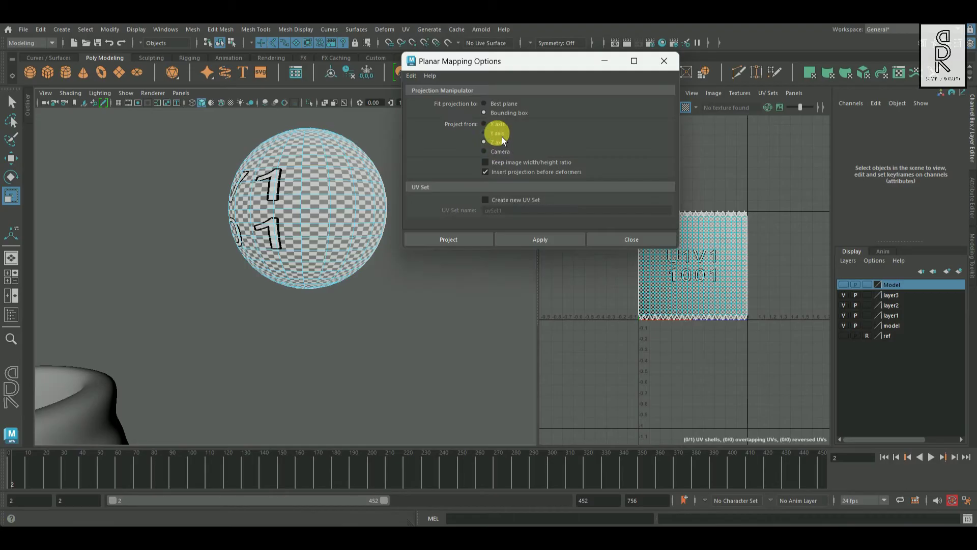
left_click(566, 238)
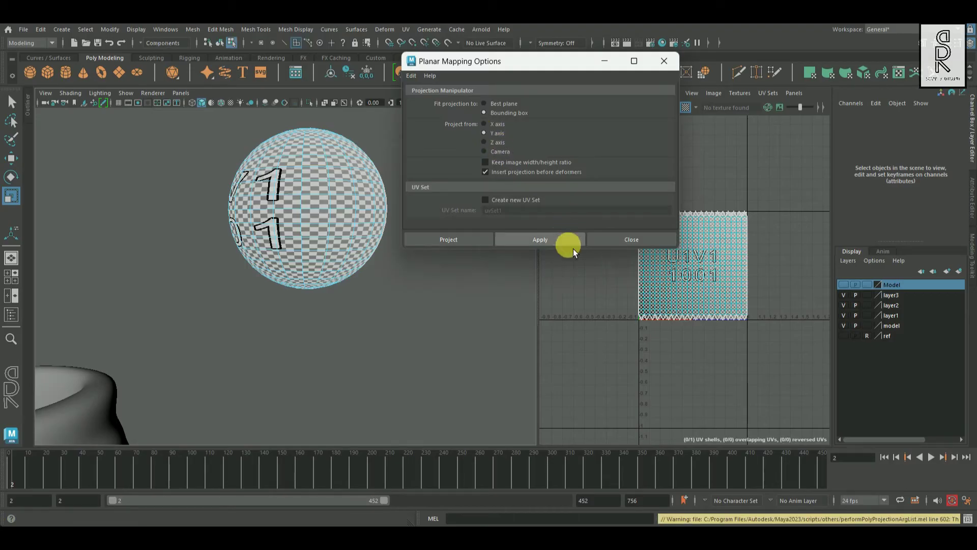
left_click(288, 195)
left_click(540, 239)
left_click(665, 60)
Turn off the checker map, cut the pom-pom along its middle edge loop and unfold its UV shells
right_click_drag(305, 207, 327, 136)
left_click(686, 107)
double_click(309, 213)
right_click_drag(701, 272, 582, 175)
right_click_drag(754, 216, 745, 242, "shift")
left_click(667, 217)
Return the pom-pom to object mode and add it to the Model layer
right_click_drag(323, 269, 374, 220)
scroll(464, 227, "down", 4)
right_click_drag(279, 273, 335, 220)
right_click_drag(905, 291, 911, 297)
Isolate the scarf's neck band and apply a planar UV projection fitted to the bounding box from the Z axis
left_click_drag(351, 295, 304, 316, "alt")
left_click(304, 316)
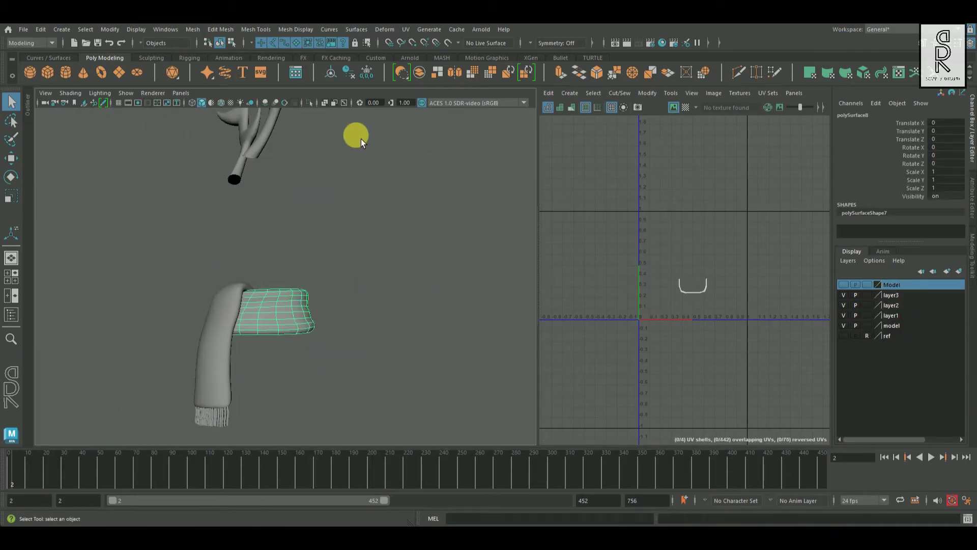
left_click(309, 102)
key("f")
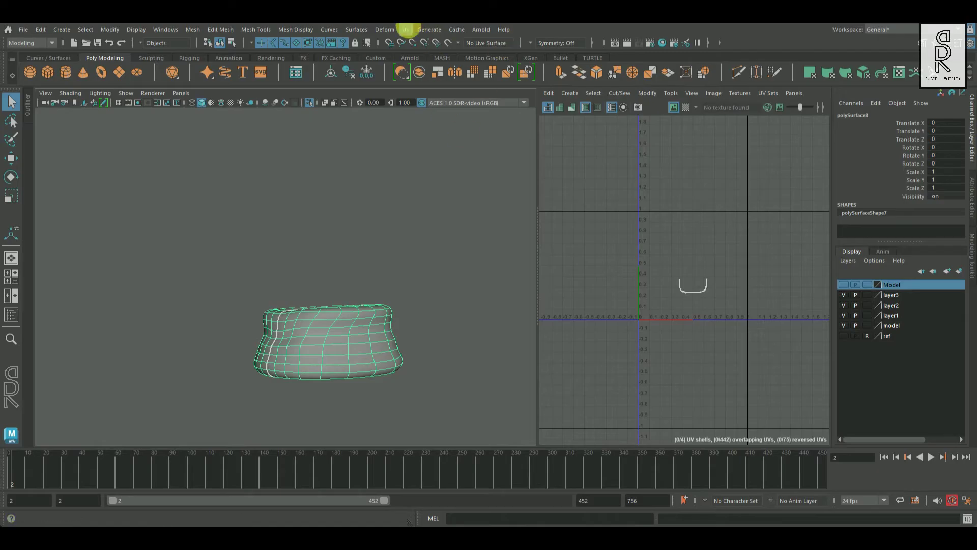
left_click(406, 29)
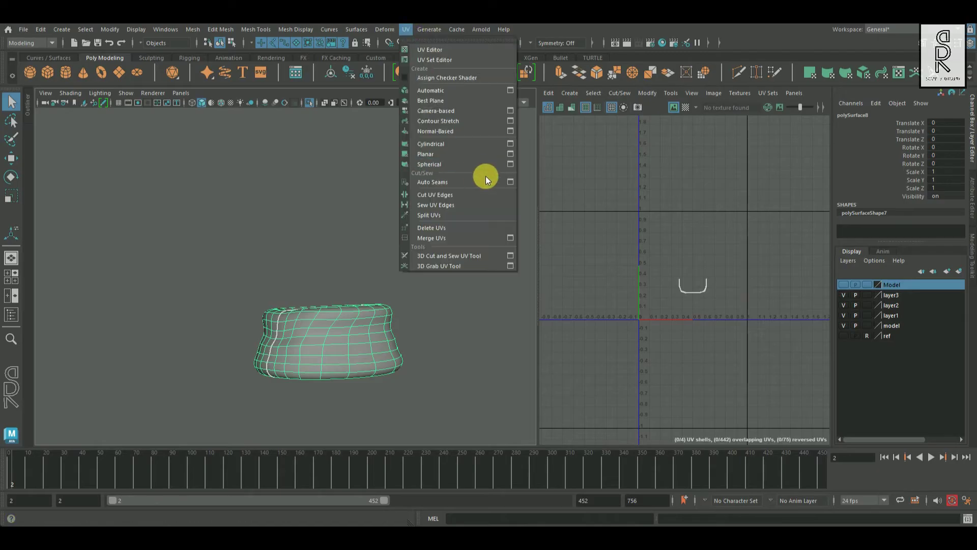
left_click(508, 153)
left_click(559, 240)
left_click(662, 62)
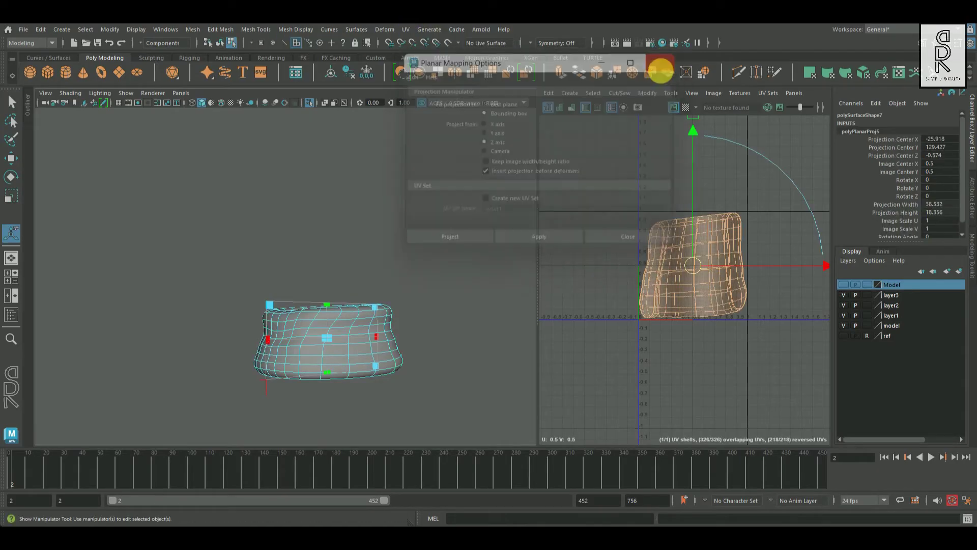
Cut the neck band's UVs along the inner rim loops and across the band
scroll(407, 338, "up", 3)
left_click_drag(407, 337, 271, 232, "alt")
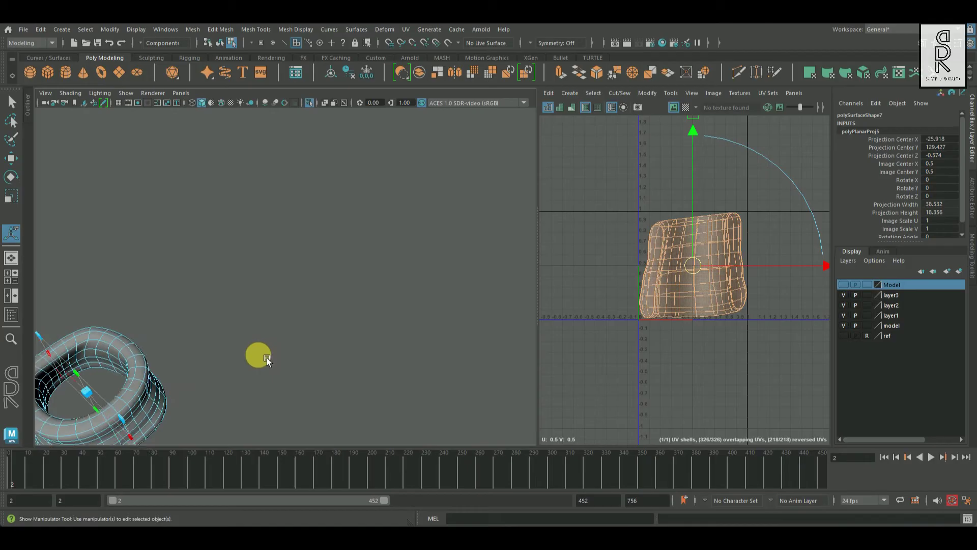
right_click_drag(271, 232, 304, 173)
left_click_drag(196, 320, 526, 332, "alt")
right_click_drag(670, 264, 676, 277, "shift")
left_click_drag(386, 325, 448, 264, "alt")
left_click(362, 224)
right_click_drag(712, 226, 726, 264, "shift")
Move the outer neck-band shell away from the inner one and unfold both shells
key("w")
left_click_drag(705, 265, 618, 175)
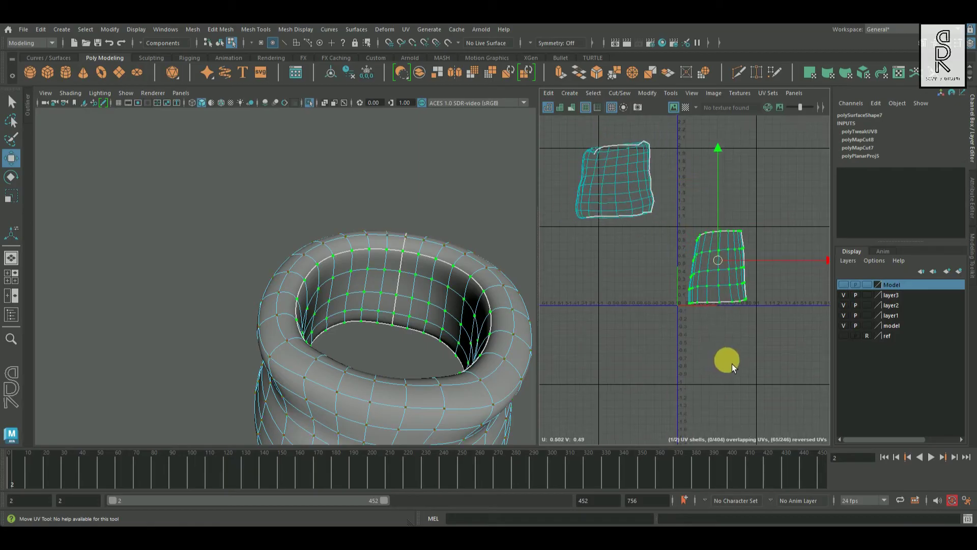
right_click_drag(656, 210, 722, 285, "shift")
left_click(639, 181)
right_click_drag(734, 152, 732, 284, "shift")
left_click(733, 344)
left_click(679, 229)
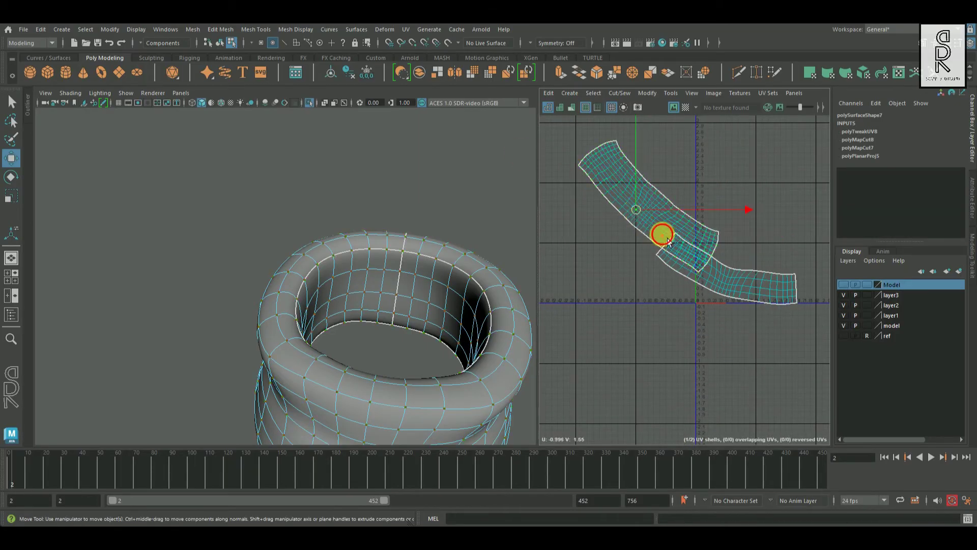
Rotate the two neck-band UV strips to lie horizontally
key("e")
left_click_drag(725, 273, 738, 165)
left_click(753, 282)
Enlarge the UV Editor and straighten the inner neck-band shell into a rectangle
key("space")
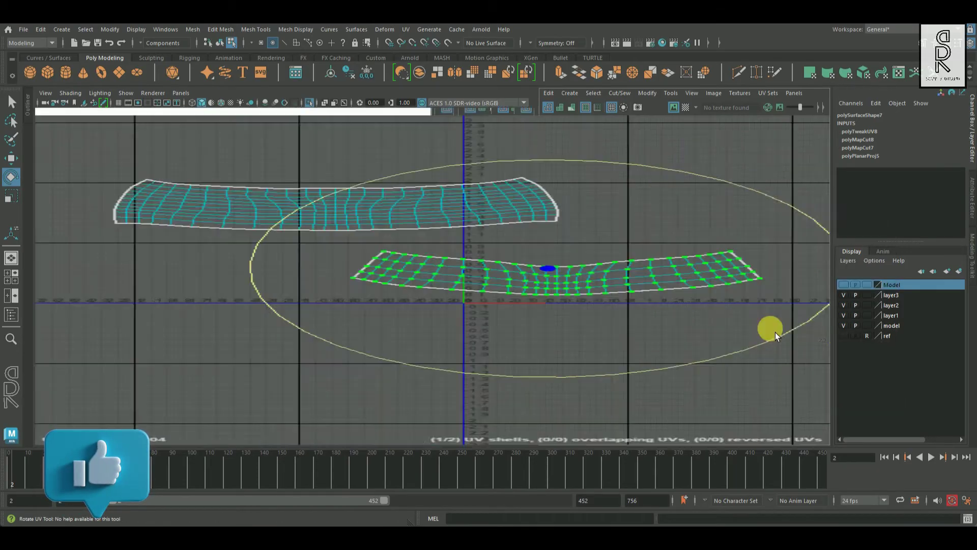
right_click_drag(753, 208, 731, 180, "shift")
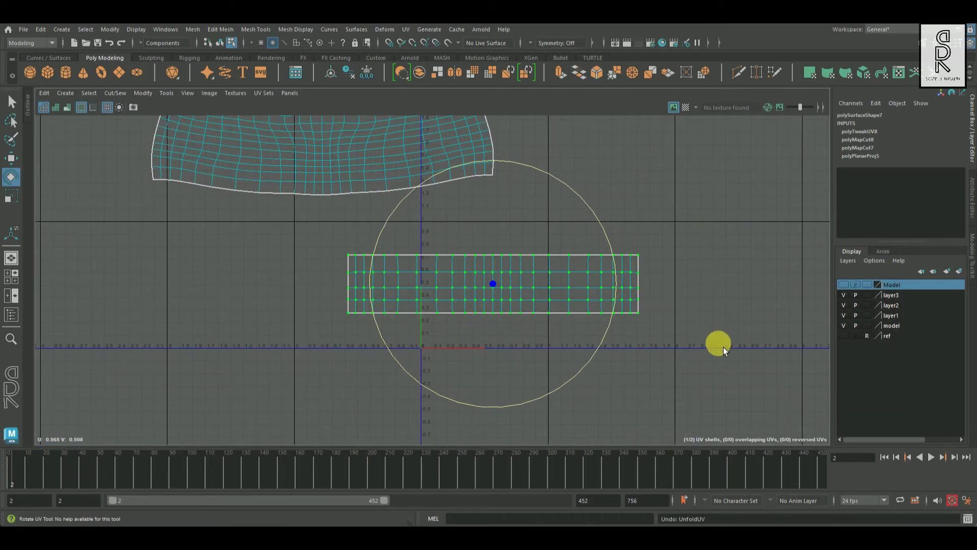
left_click(717, 341)
right_click_drag(718, 341, 477, 275, "alt")
middle_click_drag(478, 275, 508, 322, "alt")
Try to straighten the outer neck-band shell into a rectangle
left_click(388, 215)
right_click_drag(563, 179, 607, 128, "shift")
right_click_drag(595, 198, 596, 199, "shift")
right_click_drag(657, 202, 620, 162, "shift")
left_click(634, 245)
scroll(515, 255, "up", 3)
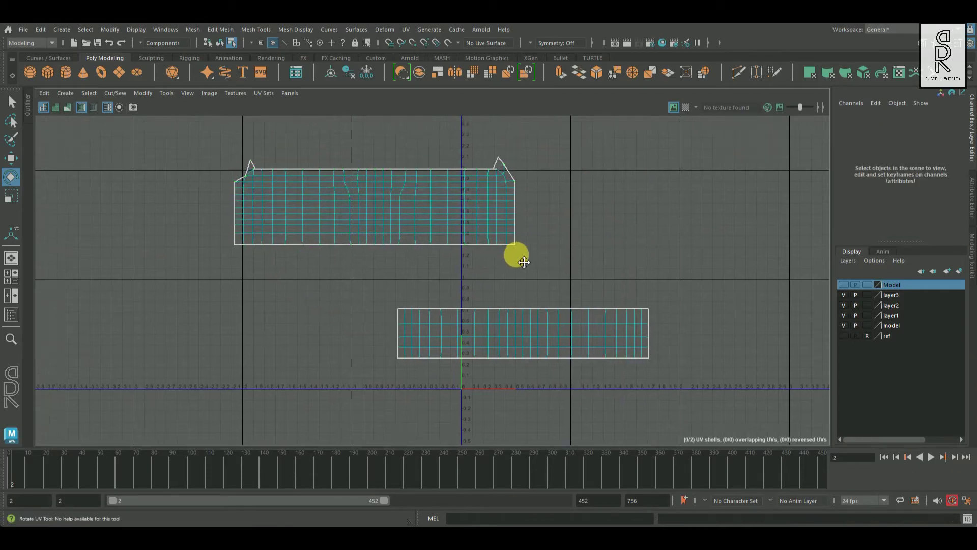
Move and sew the inner and outer neck-band shells along their shared long edge, and unfold the combined shell
left_click(491, 310)
left_click(682, 214)
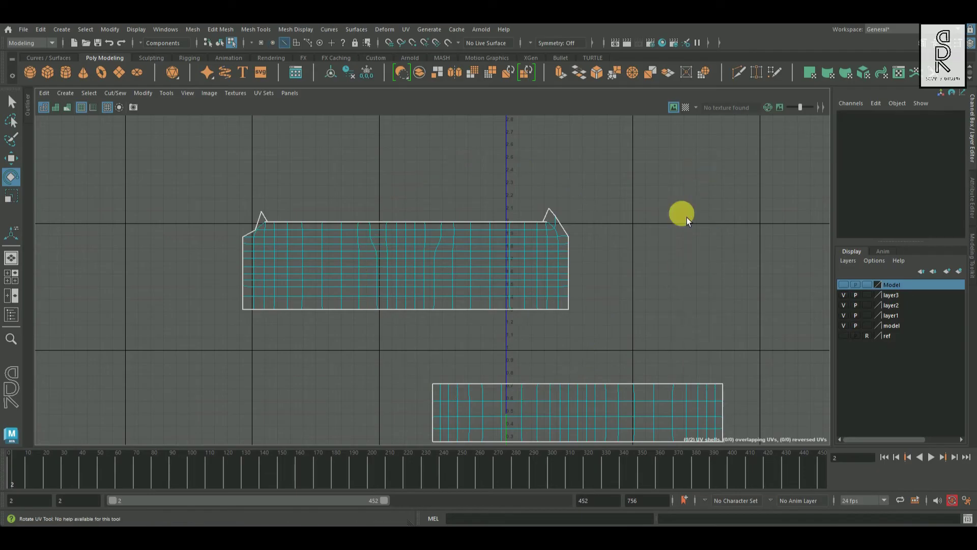
left_click(443, 387)
left_click(723, 385)
left_click_drag(532, 355, 636, 273, "alt")
right_click_drag(637, 273, 591, 271, "shift")
left_click(689, 252)
Straighten the combined neck-band shell into a rectangle and turn on the checker map
key("space")
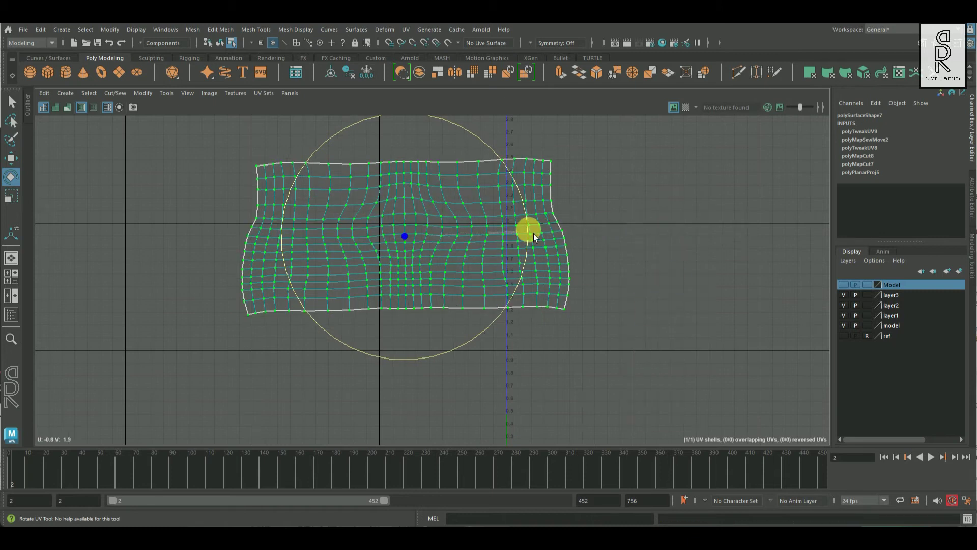
right_click_drag(637, 218, 661, 290, "shift")
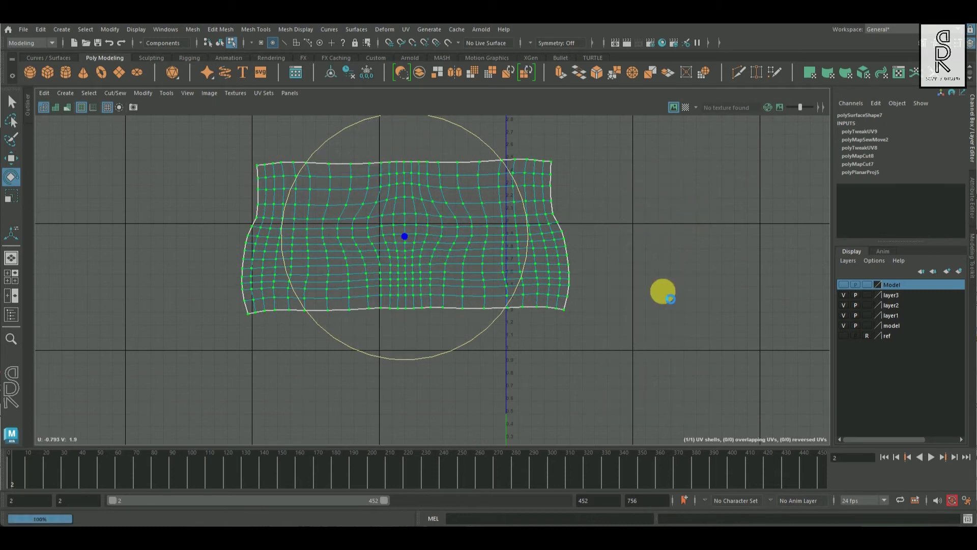
key("q")
scroll(641, 269, "up", 2)
scroll(618, 200, "down", 2)
left_click(686, 108)
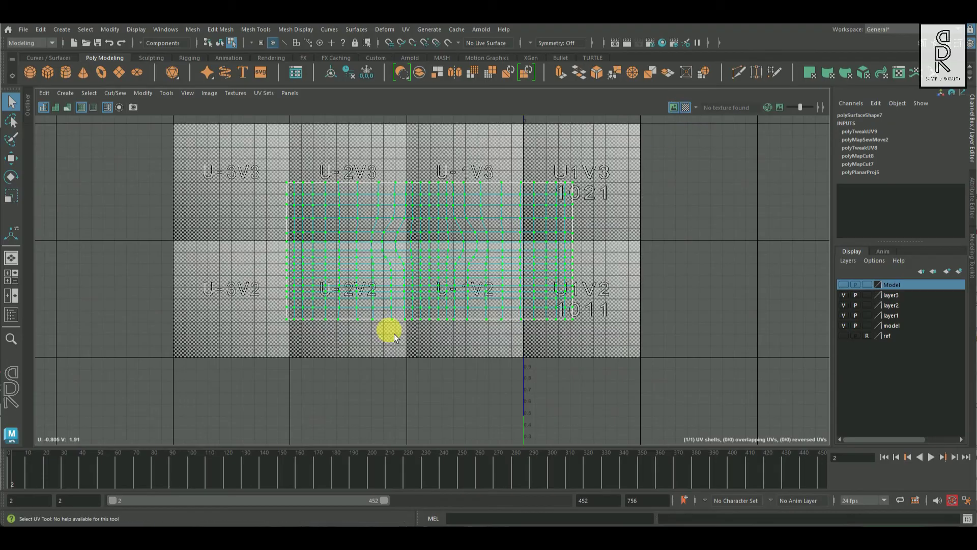
key("space")
Check the checker pattern on the neck band and scale its UV shell
left_click_drag(387, 325, 327, 349, "alt")
scroll(327, 349, "up", 1)
right_click_drag(719, 240, 710, 257)
left_click(15, 199)
left_click_drag(686, 270, 626, 296)
Apply a planar UV projection to the hanging end of the scarf and close the projection options
left_click_drag(356, 315, 408, 331, "alt")
scroll(417, 343, "up", 2)
left_click_drag(329, 249, 227, 342, "alt")
scroll(712, 290, "up", 8)
left_click_drag(356, 262, 274, 317, "alt")
right_click_drag(322, 251, 391, 219)
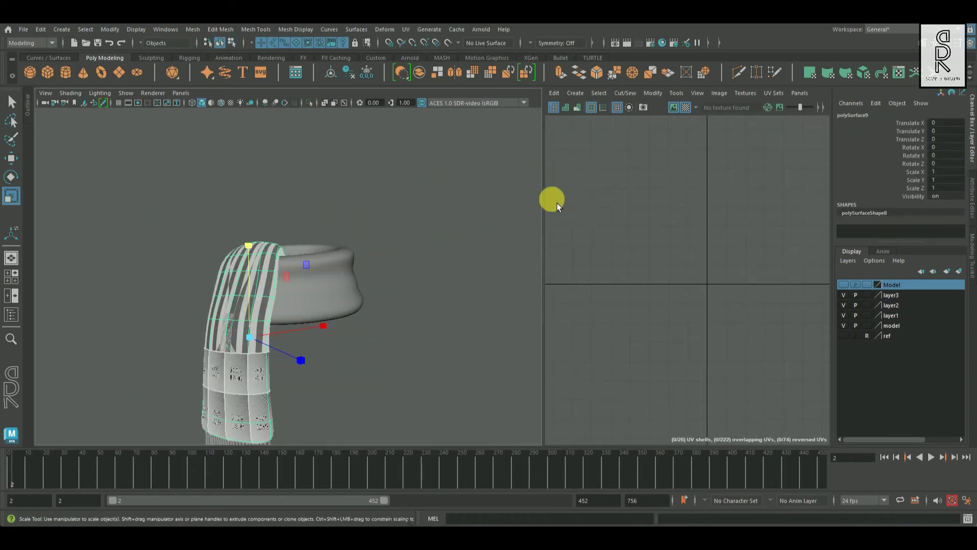
left_click(406, 29)
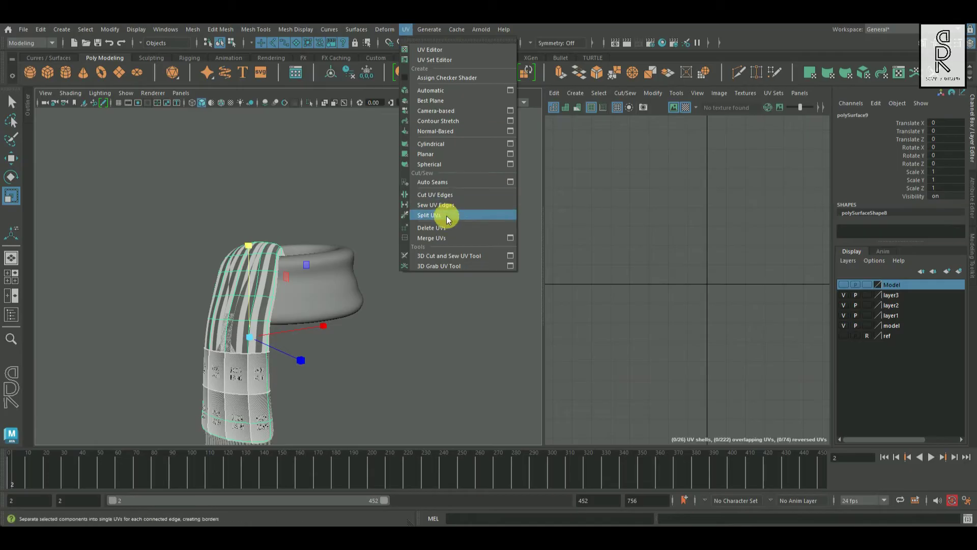
left_click(510, 154)
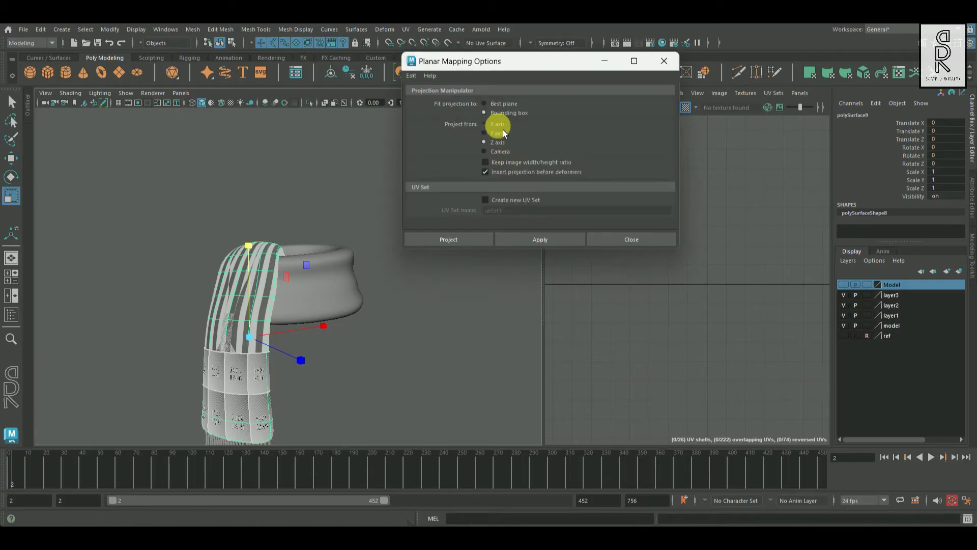
left_click(564, 243)
left_click(664, 60)
Isolate the hanging scarf end and insert an edge loop along its mesh, viewed with smooth preview
right_click_drag(252, 242, 324, 238)
left_click(309, 102)
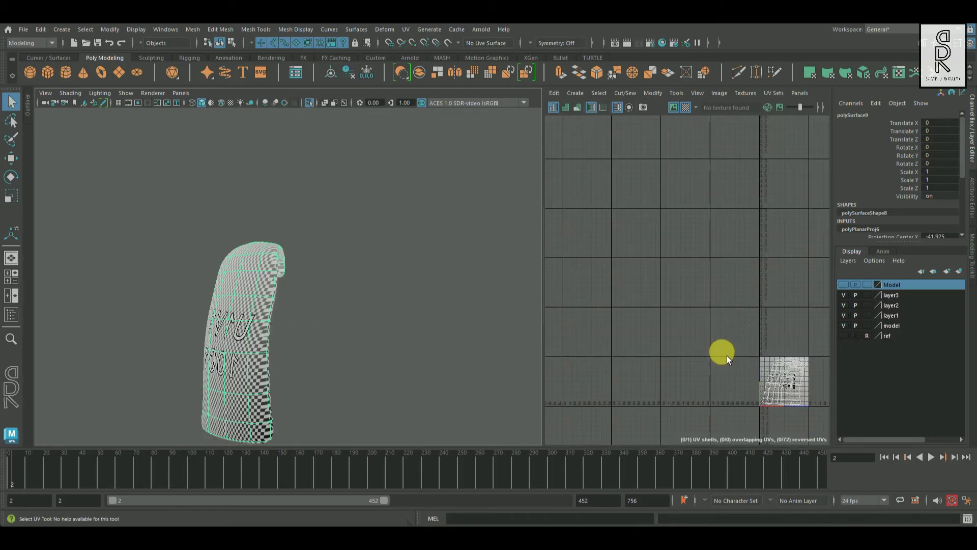
scroll(668, 325, "up", 3)
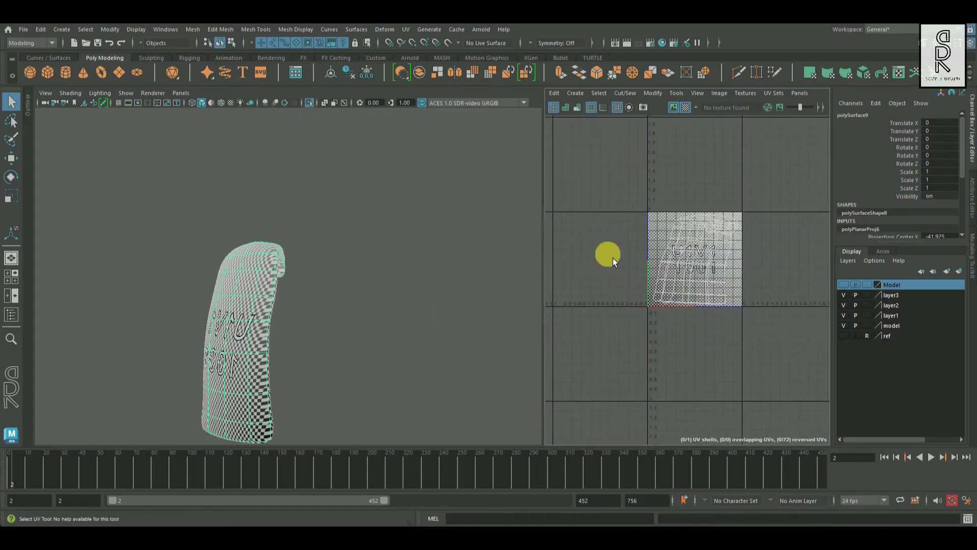
right_click_drag(275, 327, 295, 322, "alt")
key("1")
right_click_drag(218, 196, 214, 204)
right_click_drag(323, 214, 393, 301, "shift")
key("3")
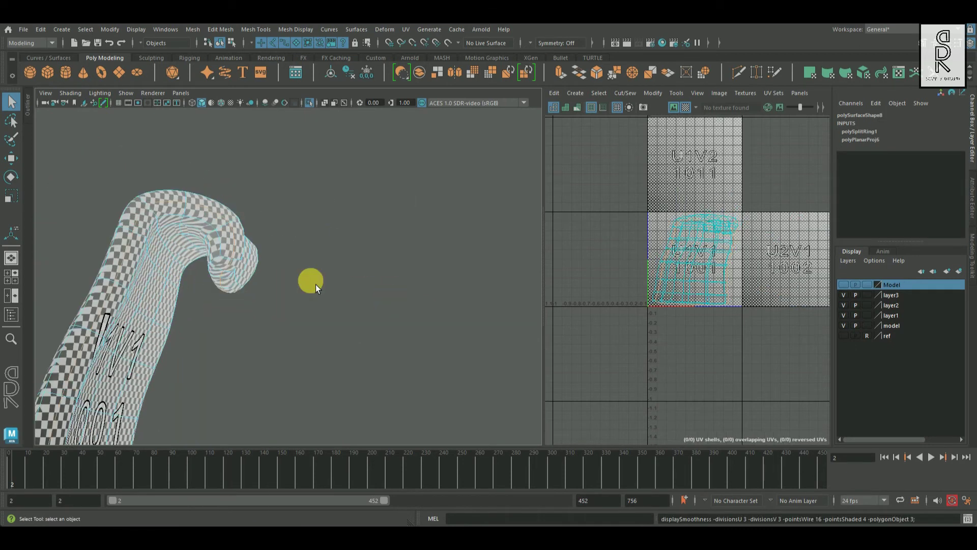
Turn off the checker map, apply Edit Edge Flow to the new loop, and bring the neck band back into view
left_click(685, 107)
left_click_drag(451, 320, 292, 316, "alt")
right_click_drag(318, 235, 415, 203)
left_click_drag(415, 204, 231, 257, "alt")
left_click(215, 326)
right_click_drag(475, 283, 423, 303, "alt")
left_click_drag(422, 304, 168, 284, "alt")
left_click(371, 148)
left_click_drag(371, 148, 203, 310, "alt")
left_click(203, 310)
left_click(687, 233)
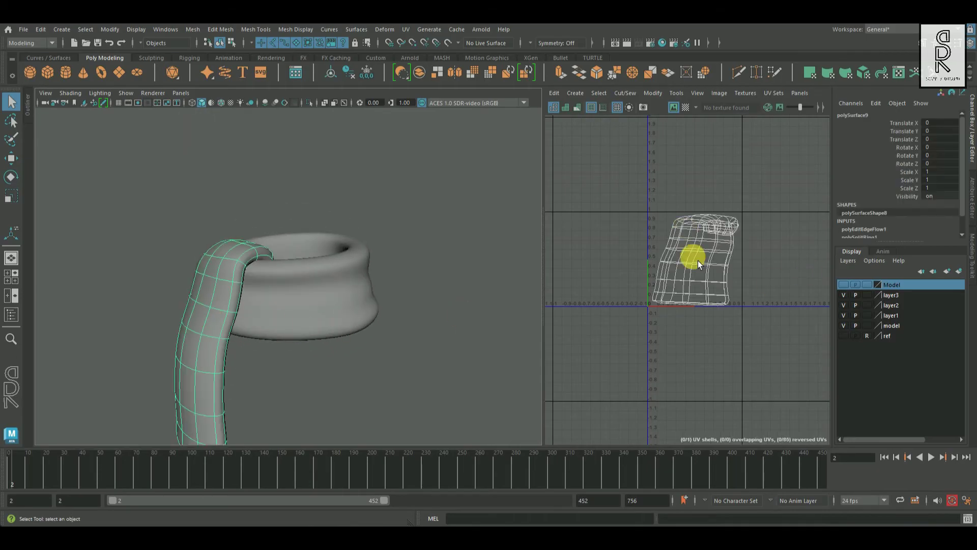
Cut the scarf end's UVs along its lengthwise side edge loop and unfold the resulting shell
left_click_drag(387, 285, 283, 307, "alt")
right_click_drag(284, 308, 184, 238)
double_click(199, 235)
right_click(774, 247, "shift")
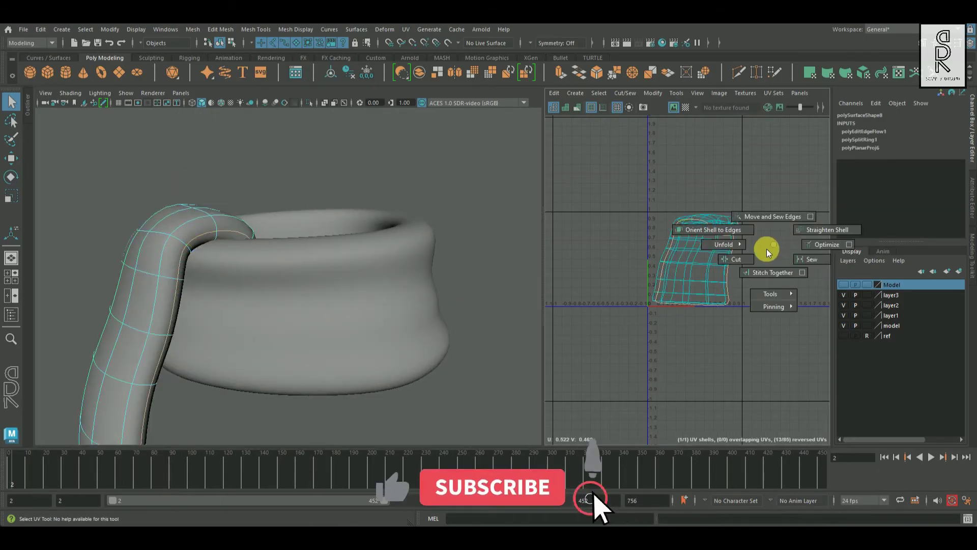
left_click(736, 259)
right_click(768, 235, "shift")
left_click(748, 227)
right_click(654, 220, "shift")
left_click(643, 218)
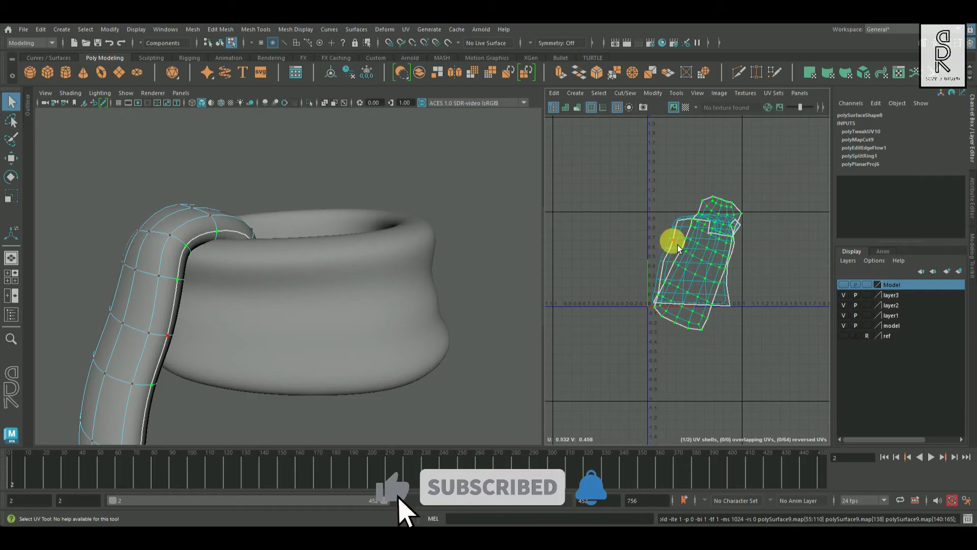
Move the two scarf-end shells apart in UV space and rotate them to lie horizontally
right_click_drag(758, 240, 563, 251, "shift")
key("w")
left_click_drag(704, 252, 660, 169)
left_click(729, 247)
key("e")
left_click_drag(750, 235, 777, 331)
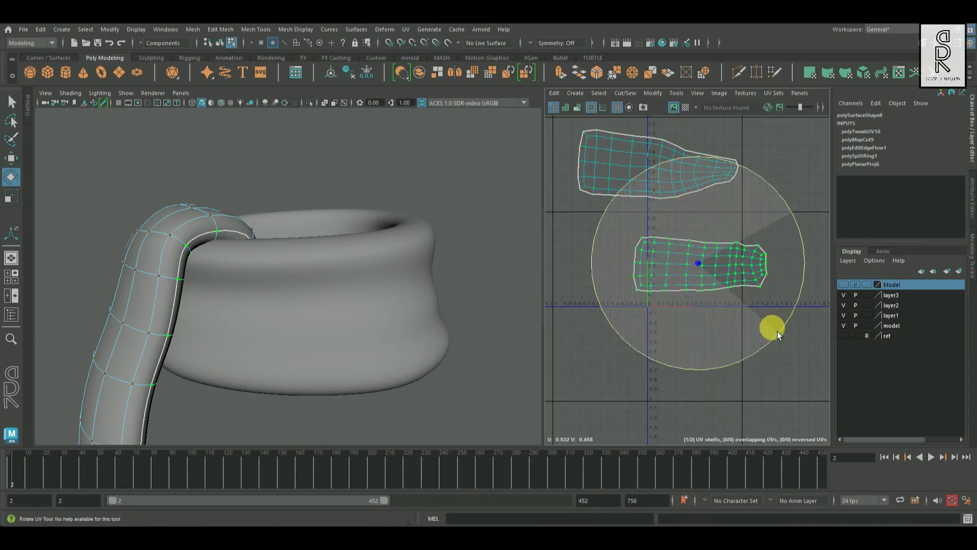
right_click_drag(677, 242, 627, 230, "alt")
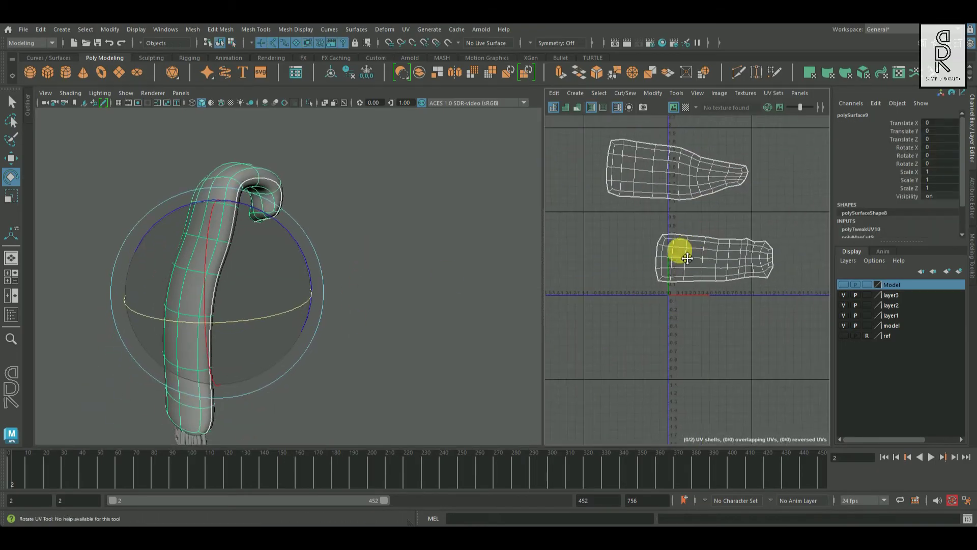
middle_click_drag(687, 258, 708, 268, "alt")
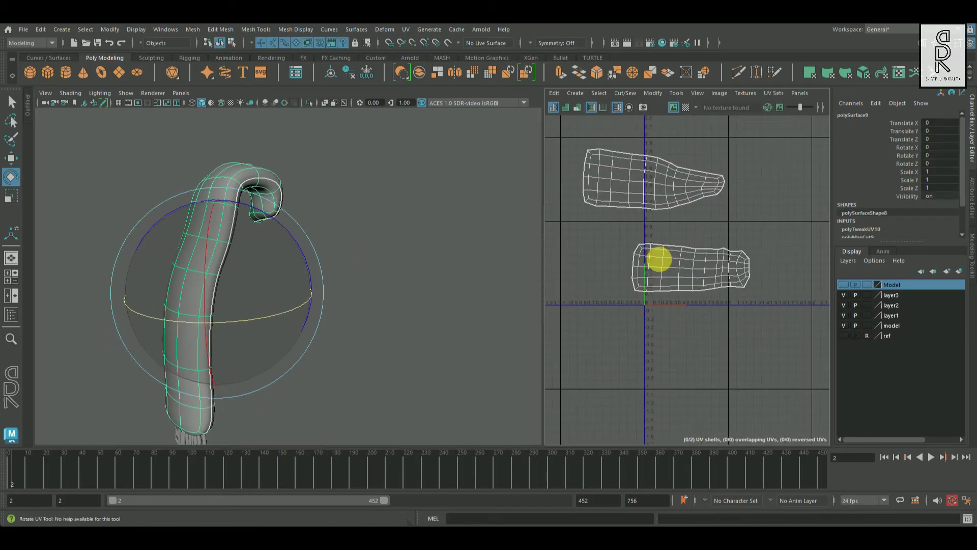
Move and sew the two scarf-end shells along their shared long edge and unfold the combined shell
right_click_drag(689, 197, 683, 141)
left_click_drag(683, 141, 645, 246)
left_click(11, 100)
left_click(578, 160)
left_click(741, 246)
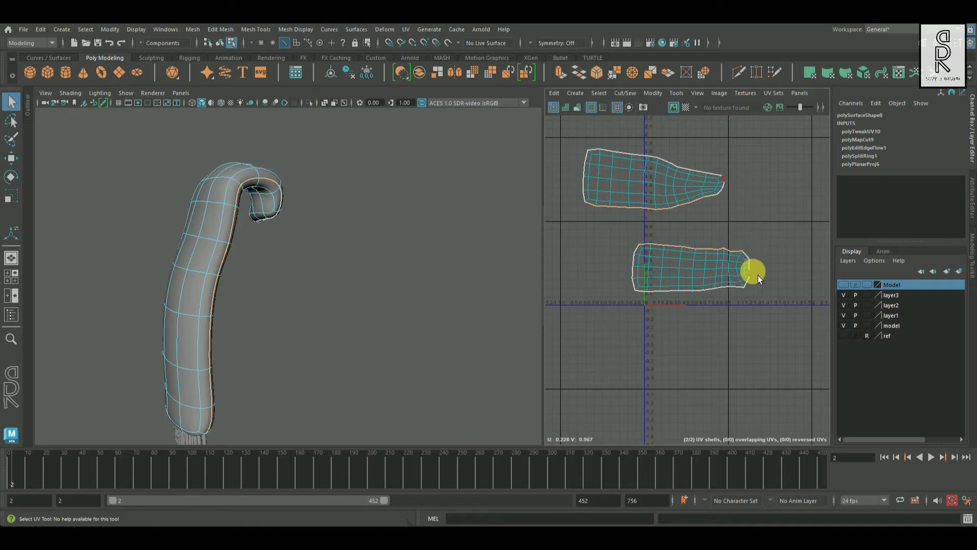
right_click_drag(780, 231, 749, 148)
right_click_drag(766, 201, 695, 194)
key("ctrl+z")
Turn on the checker map, inspect the scarf end's texture pattern, and scale its combined UV shell
middle_click_drag(712, 257, 692, 279, "alt")
left_click_drag(326, 315, 330, 170, "alt")
left_click(644, 107)
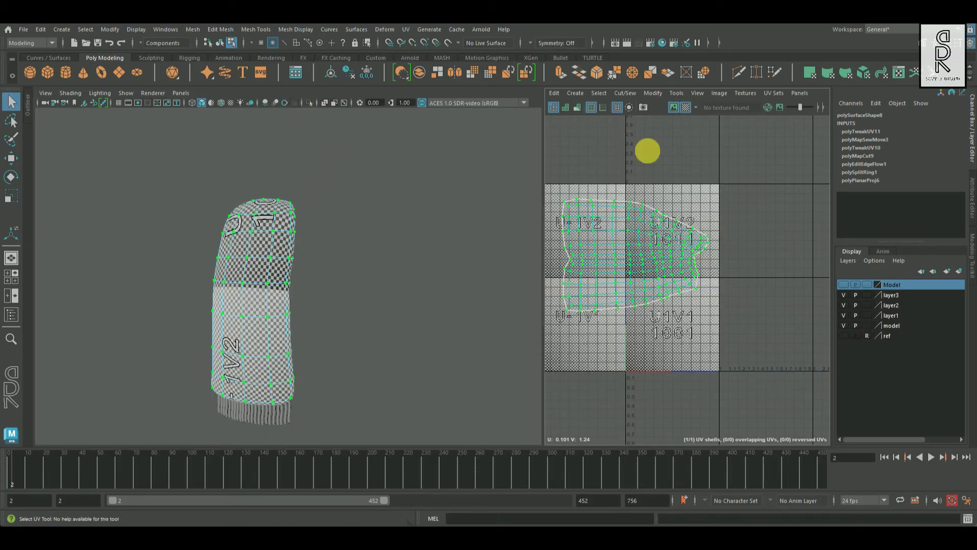
right_click_drag(386, 246, 404, 283, "alt")
left_click_drag(404, 283, 331, 290, "alt")
right_click_drag(733, 213, 732, 213)
left_click(11, 196)
left_click_drag(631, 255, 312, 305)
Lay out the scarf-end shell in the U1V1 tile, leave component mode and deselect the mesh
right_click_drag(610, 276, 694, 224, "alt")
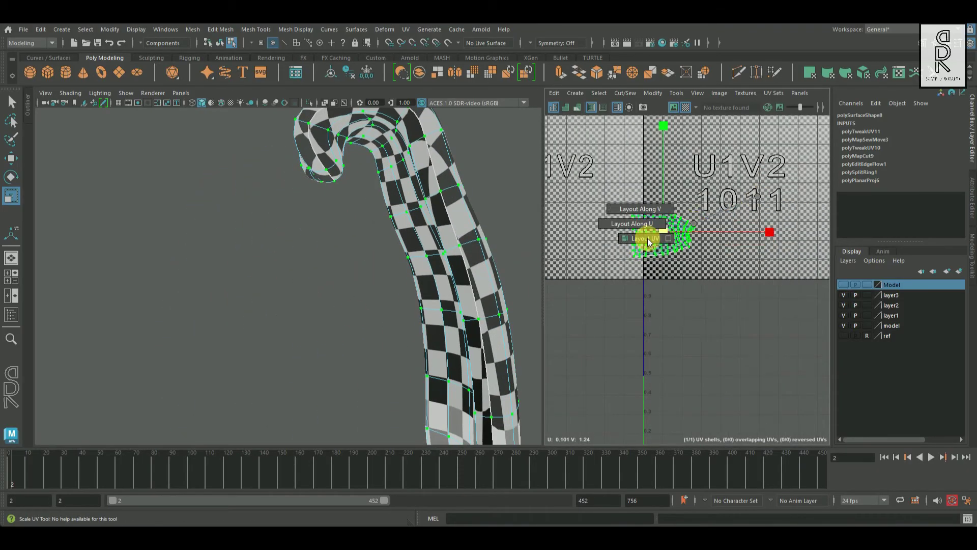
left_click_drag(323, 328, 270, 334, "alt")
right_click_drag(738, 332, 622, 174, "alt")
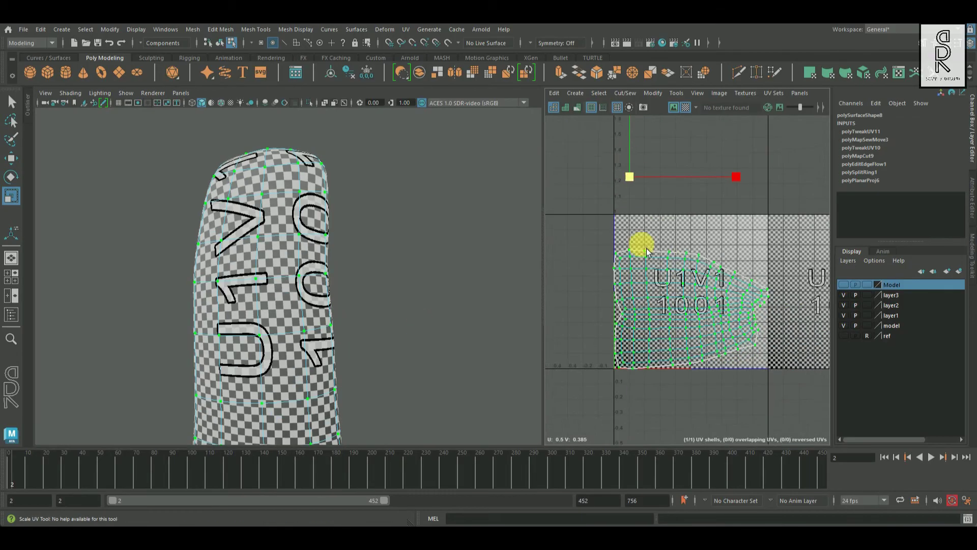
key("F8")
left_click(429, 227)
Select the fringe strands below the scarf end and isolate them
scroll(350, 279, "down", 2)
scroll(350, 279, "down", 3)
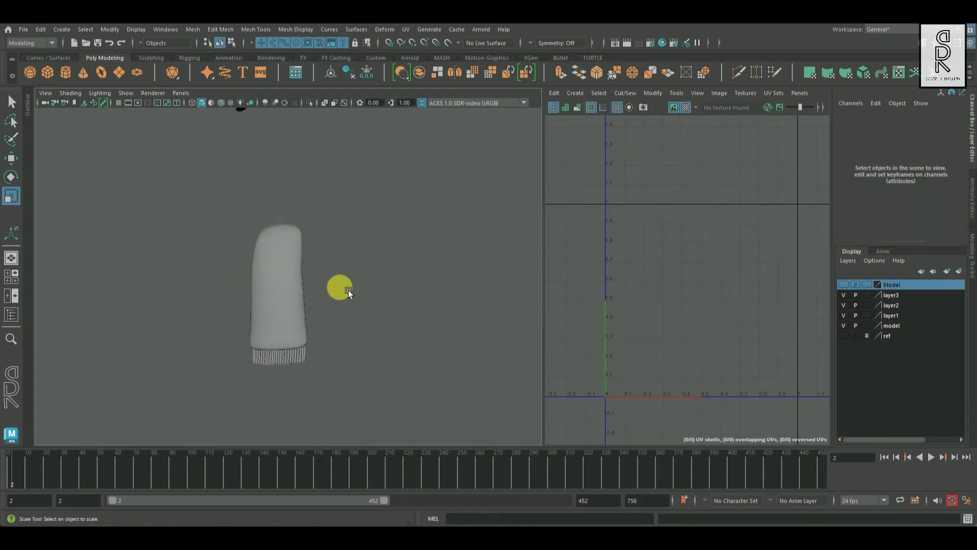
left_click(293, 310)
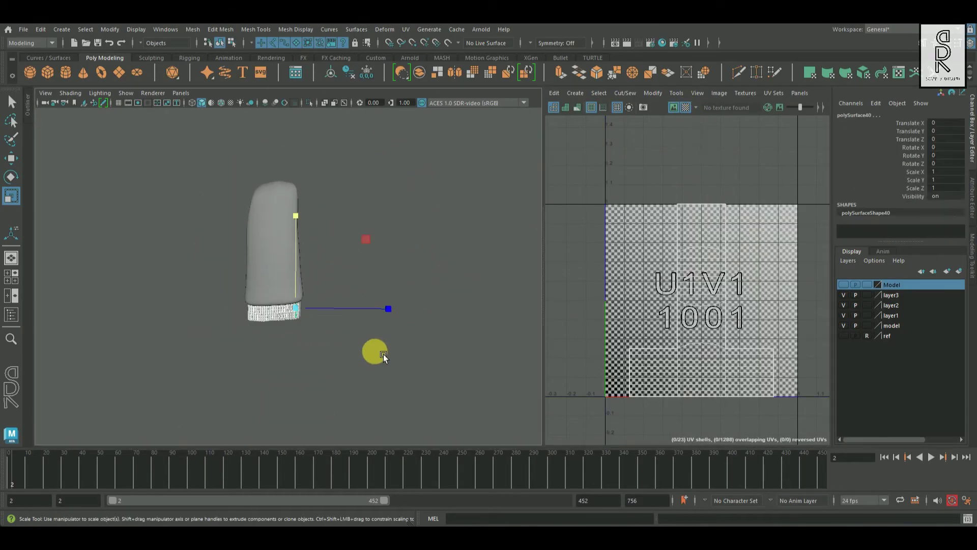
left_click(310, 102)
Apply a planar UV projection from the X axis to the outermost fringe strand
left_click_drag(268, 327, 396, 227, "alt")
right_click_drag(397, 227, 272, 348, "alt")
left_click(179, 313)
left_click_drag(179, 313, 274, 309, "alt")
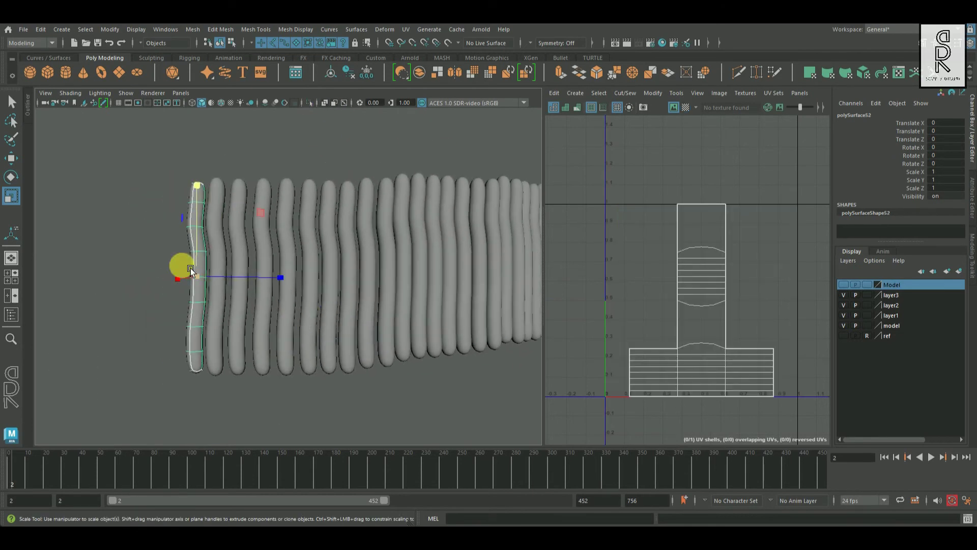
right_click_drag(274, 309, 406, 338, "alt")
middle_click_drag(406, 338, 332, 281, "alt")
left_click(406, 29)
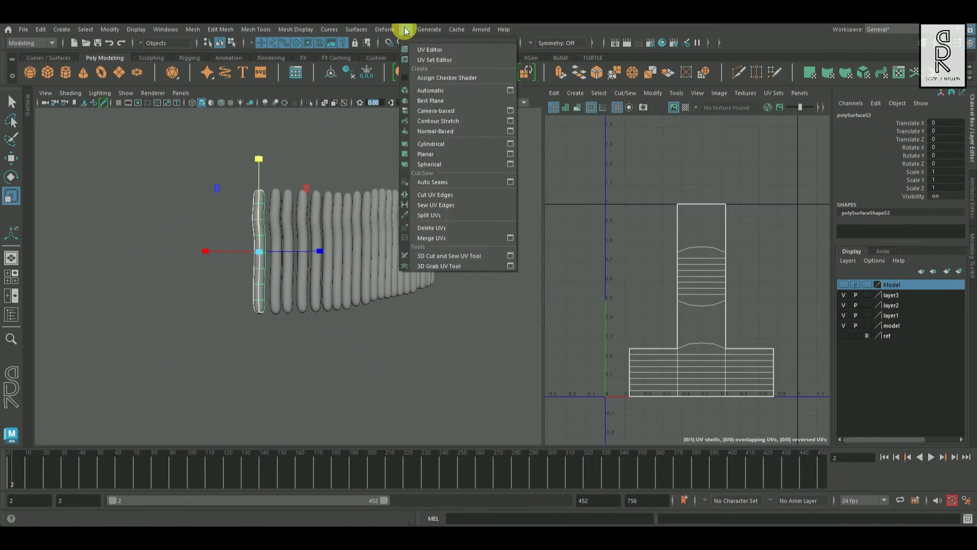
left_click(511, 151)
left_click(555, 242)
left_click(664, 61)
Cut the outermost strand's UVs along its lengthwise side edges and unfold the shell
right_click_drag(480, 182, 479, 129)
left_click_drag(508, 249, 377, 307, "alt")
scroll(356, 213, "up", 3)
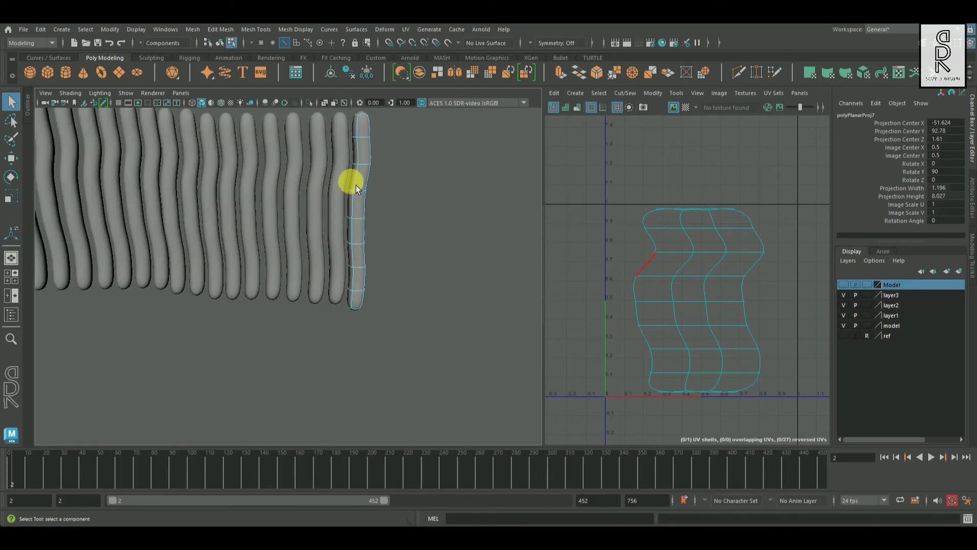
left_click(357, 182)
right_click_drag(746, 249, 636, 282, "shift")
right_click_drag(784, 247, 778, 181, "shift")
Rotate the strand's UV shell upright and lay it out in the U1V1 tile
scroll(713, 275, "down", 3)
key("e")
left_click_drag(774, 219, 798, 228)
right_click_drag(730, 230, 748, 285, "shift")
left_click_drag(410, 259, 188, 224, "alt")
key("q")
Transfer the UVs from the unwrapped outermost strand to the strand beside it with Transfer Attributes
left_click(229, 222)
left_click(186, 224)
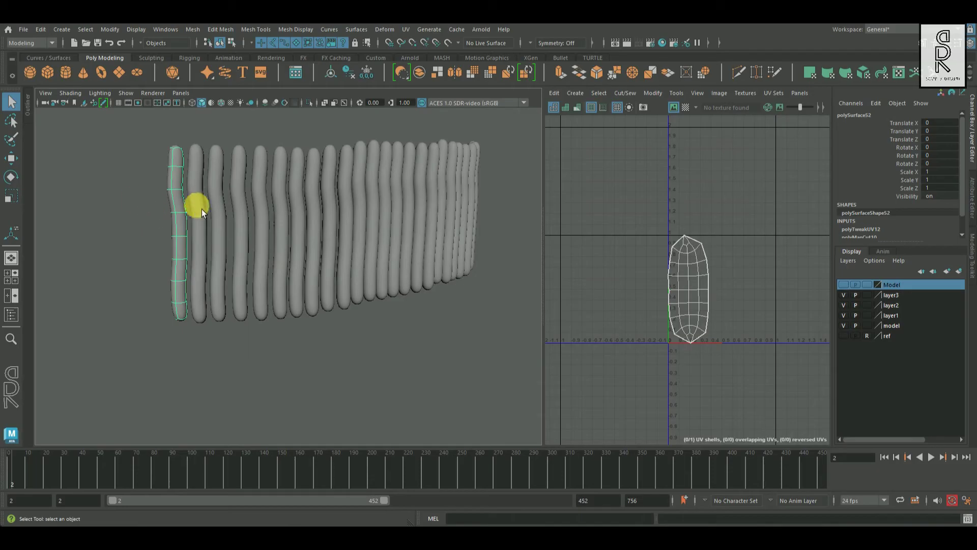
left_click(201, 209, "shift")
left_click(193, 29)
left_click(244, 216)
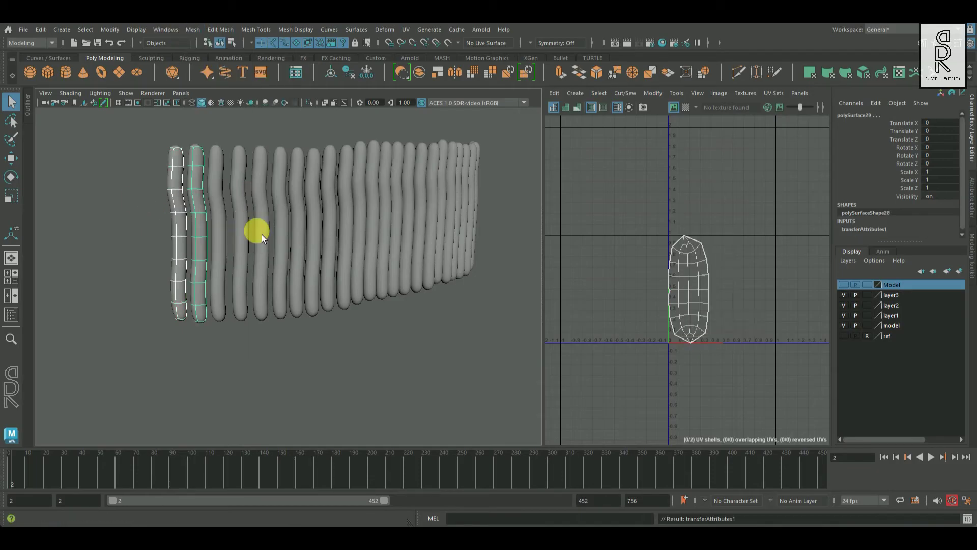
Turn on the checker map and repeat Transfer Attributes strand by strand until every remaining fringe strand has the UVs
left_click(685, 106)
scroll(267, 274, "up", 2)
left_click(244, 261, "shift")
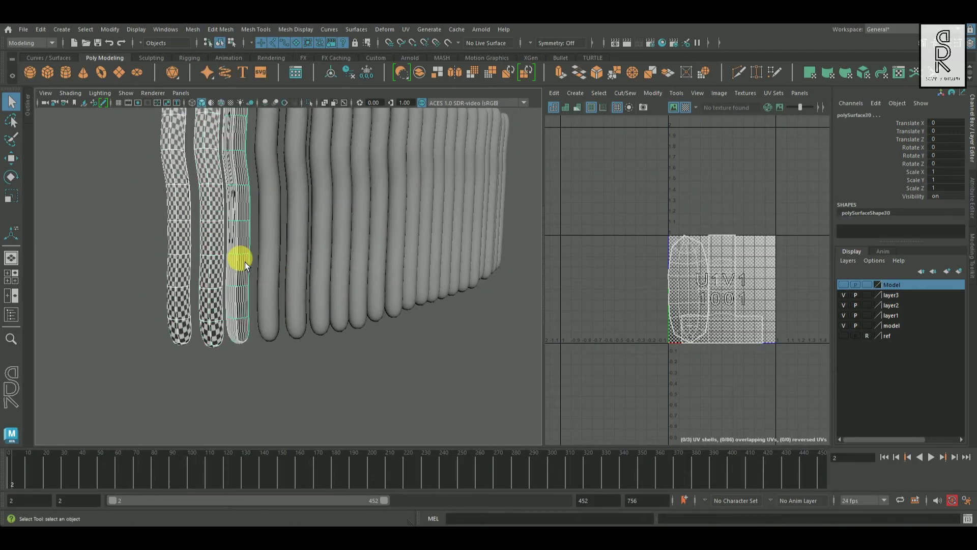
scroll(285, 301, "up", 2)
left_click(231, 254, "shift")
left_click(261, 258, "shift")
left_click(294, 254, "shift")
scroll(305, 300, "down", 3)
left_click(274, 257, "shift")
left_click(298, 261, "shift")
left_click(306, 269, "shift")
left_click(323, 277, "shift")
left_click(338, 283, "shift")
left_click_drag(381, 290, 343, 270, "alt")
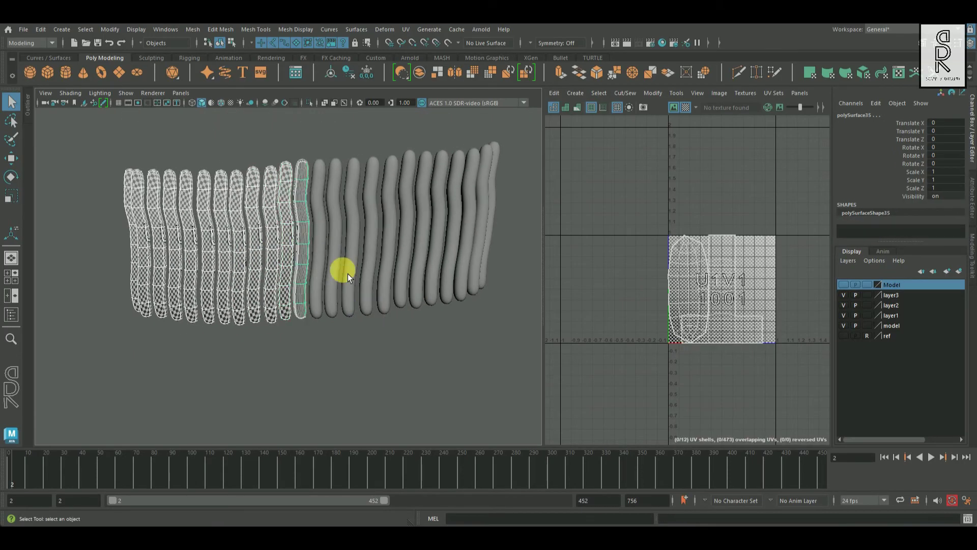
left_click(305, 236, "shift")
left_click(326, 232, "shift")
left_click(346, 232, "shift")
left_click(364, 255, "shift")
left_click(382, 240, "shift")
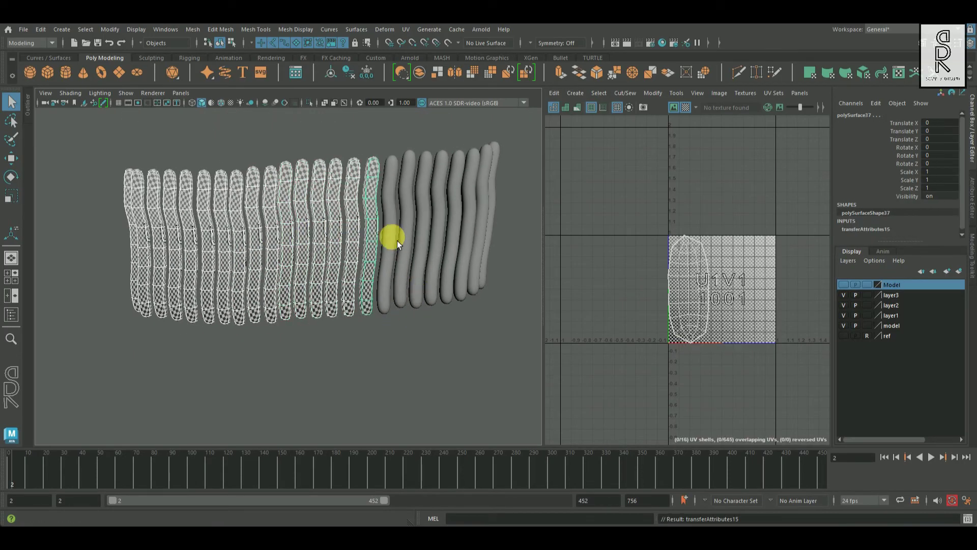
left_click(397, 240, "shift")
left_click_drag(397, 240, 369, 242, "alt")
left_click(369, 243, "shift")
left_click(387, 265, "shift")
left_click(405, 254, "shift")
left_click(422, 244, "shift")
left_click(443, 285, "shift")
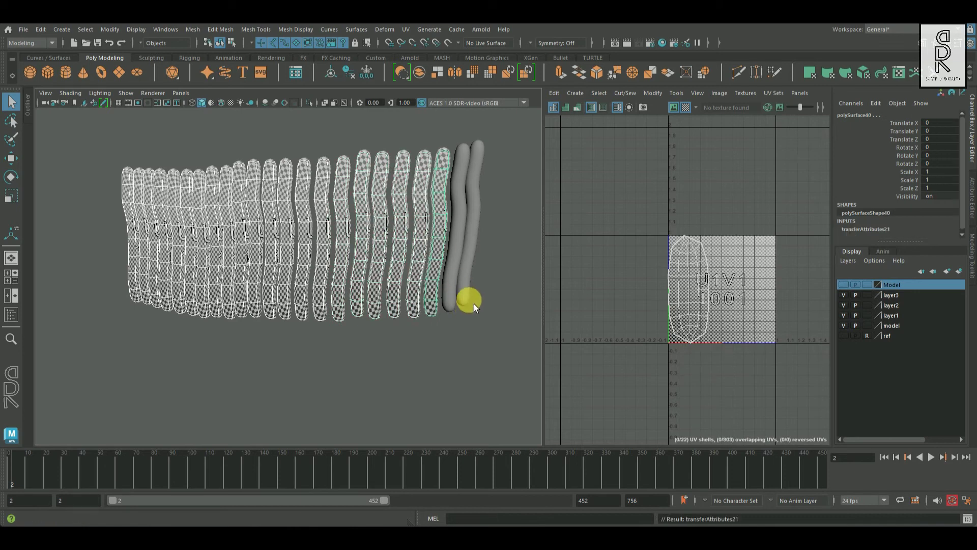
left_click(458, 229, "shift")
left_click(475, 264, "shift")
Select all fringe strands and delete their construction history
scroll(478, 323, "down", 5)
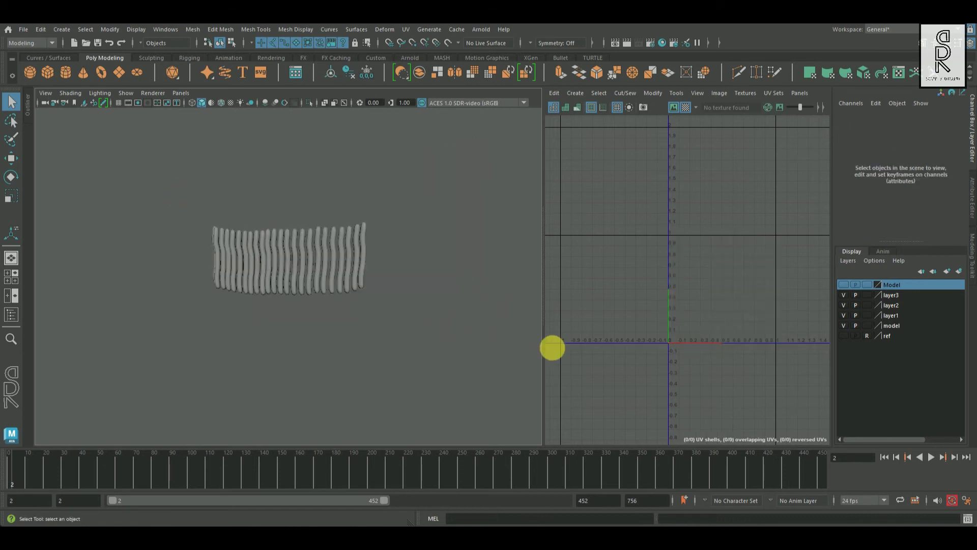
left_click(40, 29)
mouse_move(102, 154)
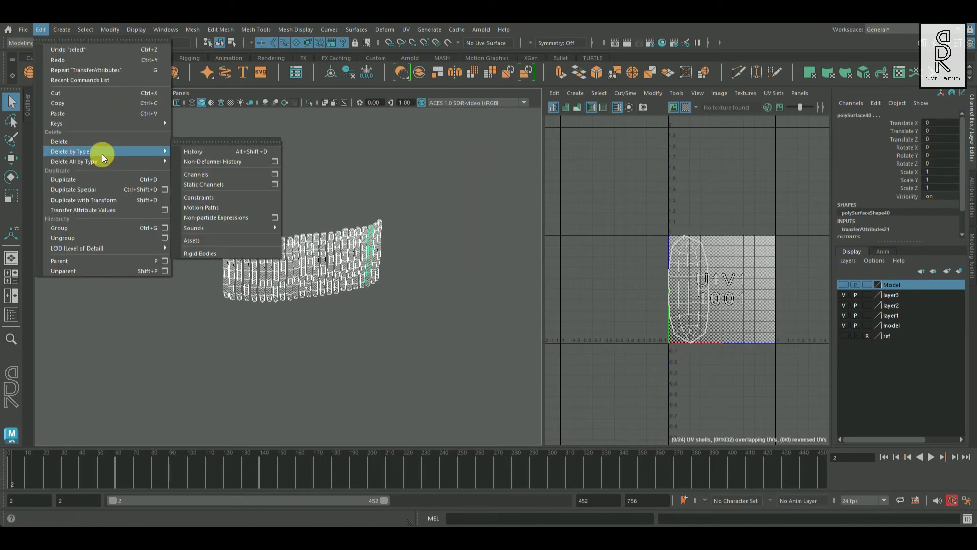
left_click(232, 151)
Select the UVs of all fringe strands and lay out their stacked shells in the U1V1 tile
right_click(438, 217)
right_click(723, 274)
right_click(741, 218, "shift")
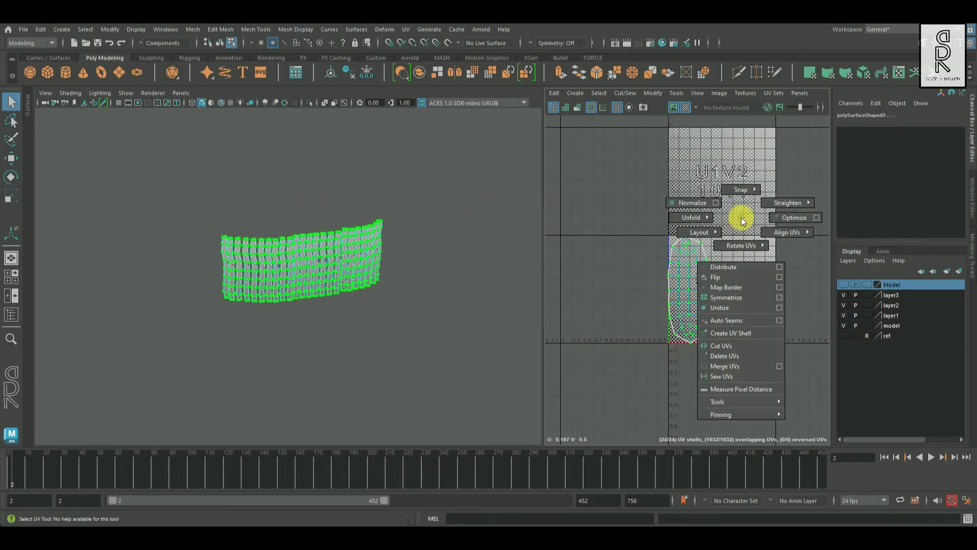
mouse_move(699, 232)
left_click(613, 273)
scroll(695, 322, "up", 3)
right_click_drag(224, 319, 318, 227, "alt")
Leave component mode, end the fringe strands' isolation and make the Model layer visible
key("F8")
left_click_drag(482, 259, 366, 301, "alt")
right_click_drag(366, 301, 436, 343, "alt")
left_click(310, 102)
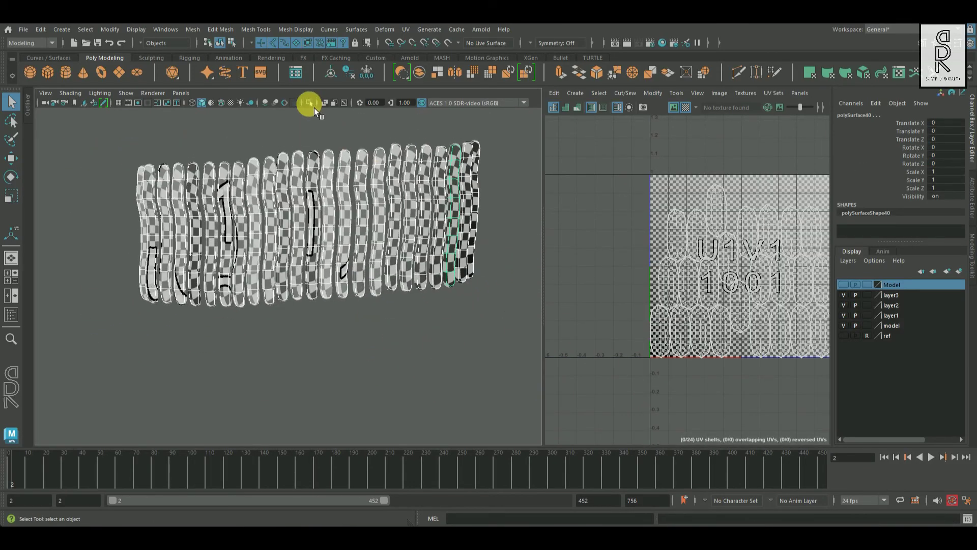
left_click(685, 107)
scroll(475, 284, "down", 5)
scroll(377, 336, "down", 4)
left_click(843, 284)
left_click(434, 338)
Isolate one of the reindeer's antlers and apply a planar UV projection to it
scroll(356, 229, "up", 5)
left_click(283, 142)
left_click_drag(283, 142, 380, 211, "alt")
left_click(308, 102)
key("f")
left_click(406, 29)
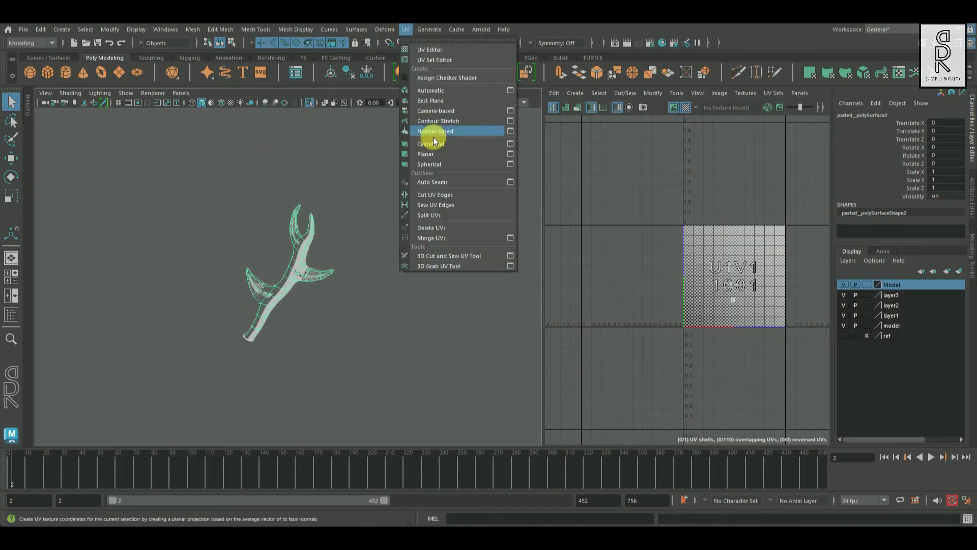
left_click(509, 149)
left_click(539, 239)
left_click(664, 60)
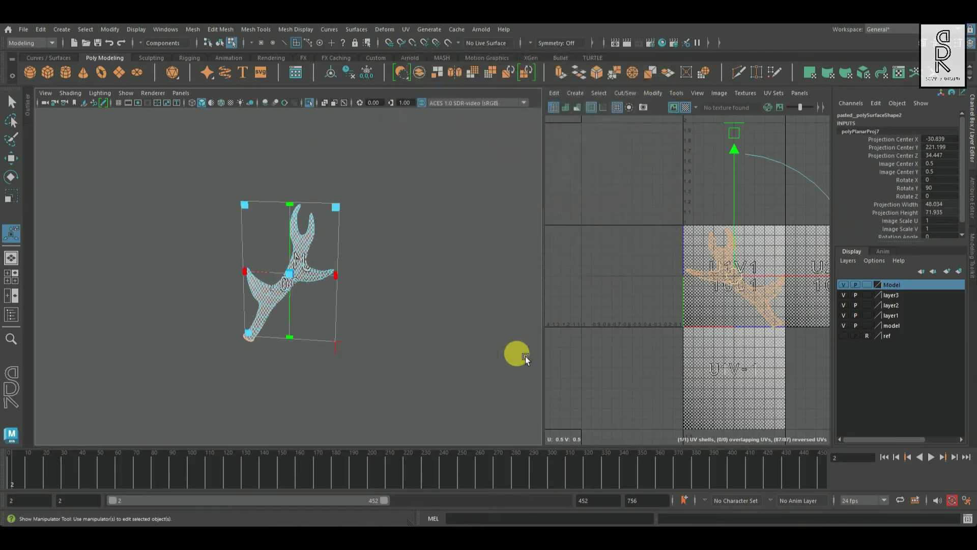
Turn off the checker map and select the antler's seam edges at the base and around the lower tine
scroll(397, 343, "up", 5)
key("q")
left_click(212, 269)
scroll(212, 269, "down", 6)
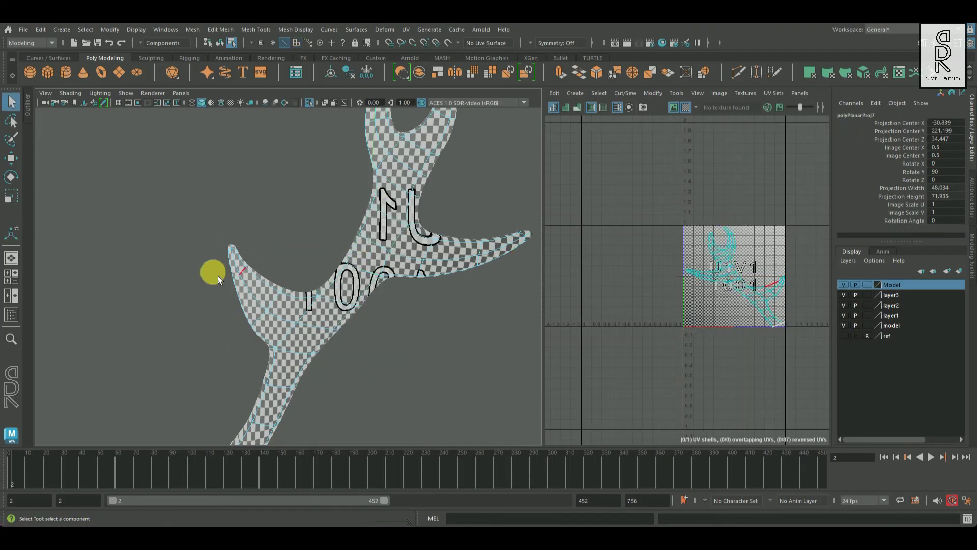
left_click(685, 107)
scroll(316, 290, "up", 5)
middle_click_drag(273, 299, 462, 360, "alt")
left_click_drag(327, 266, 285, 244, "alt")
left_click_drag(400, 239, 362, 218, "alt")
scroll(340, 250, "up", 5)
left_click_drag(318, 279, 471, 287, "alt")
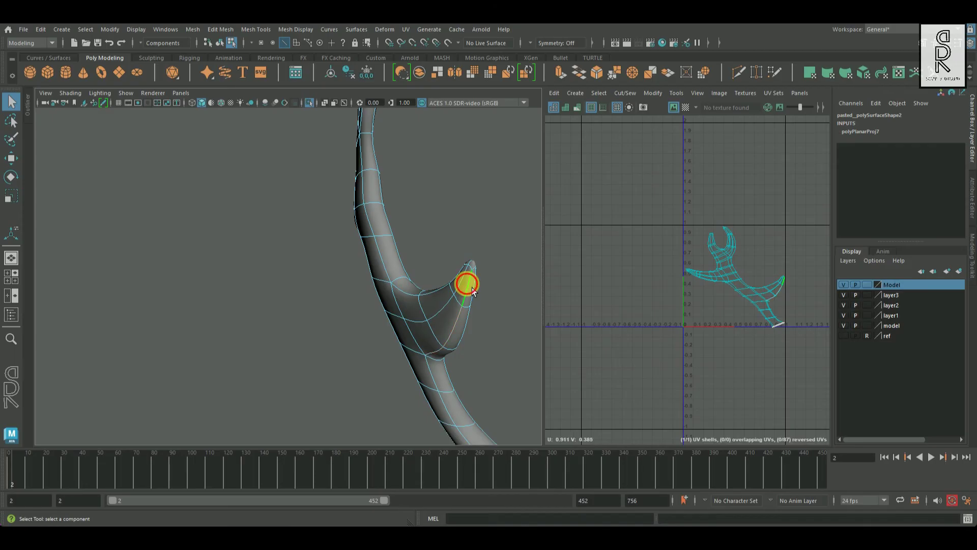
middle_click_drag(432, 375, 325, 213, "alt")
left_click_drag(325, 212, 322, 338, "alt")
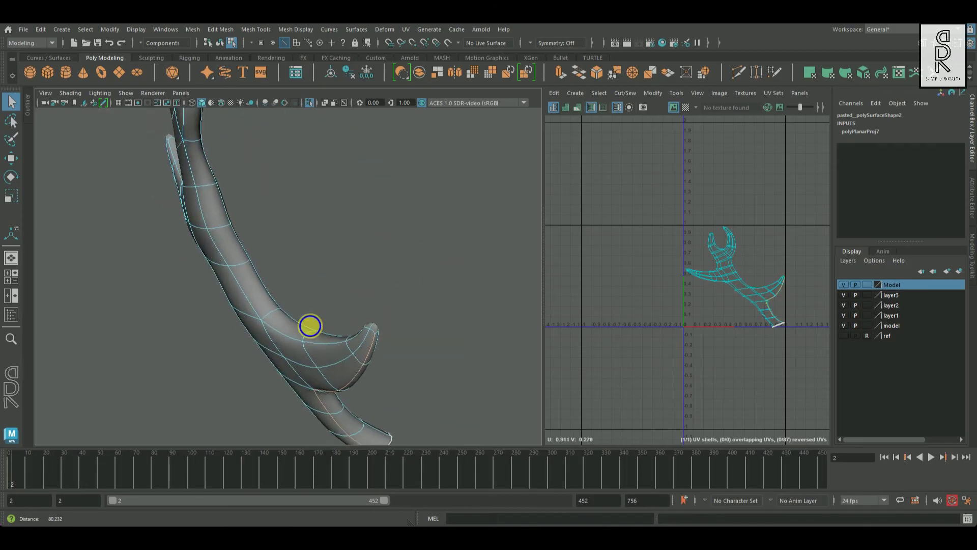
Extend the seam edge selection along the antler's stem and remaining tines, and cut the UVs there into two halves
right_click_drag(322, 339, 420, 363, "alt")
left_click(264, 328)
left_click_drag(382, 307, 286, 286, "alt")
left_click_drag(349, 310, 460, 178, "alt")
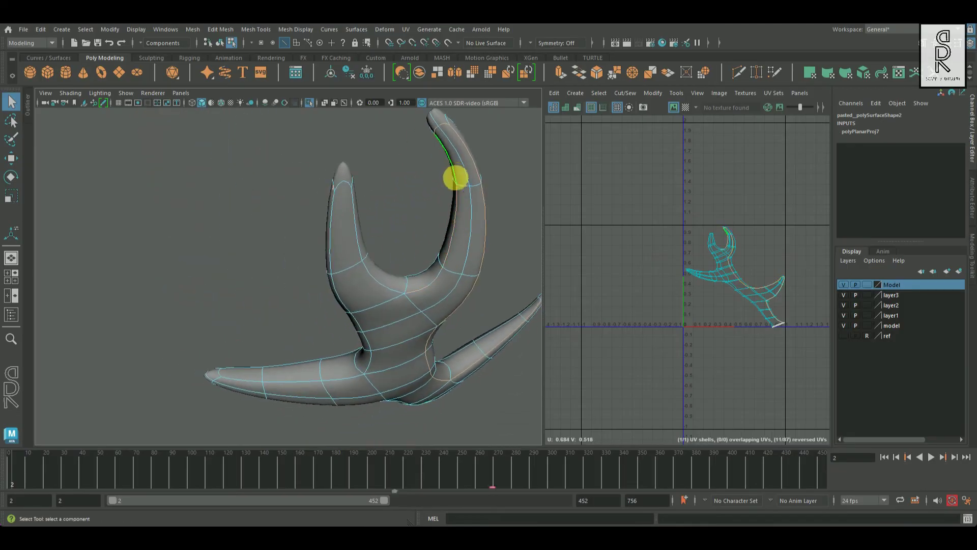
left_click(388, 294)
left_click_drag(387, 294, 383, 253, "alt")
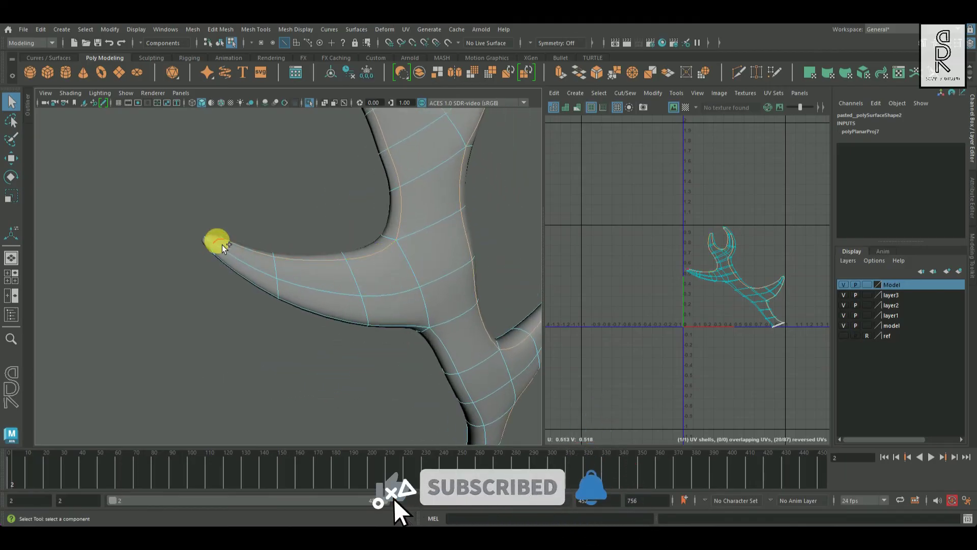
left_click(257, 282)
left_click_drag(258, 283, 264, 356, "alt")
right_click_drag(726, 219, 615, 279, "shift")
Move one antler half's UV shell out of the U1V1 tile and unfold both shells
left_click(687, 277)
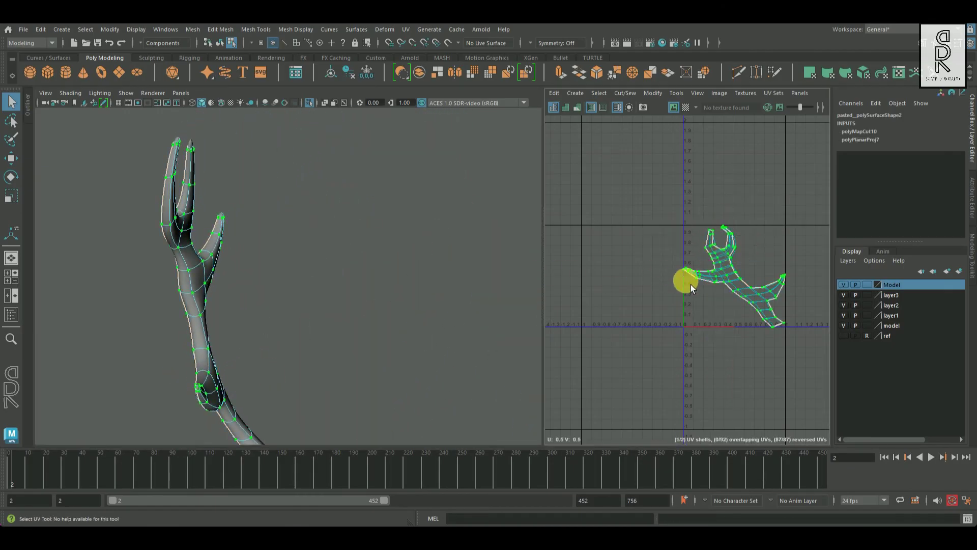
key("w")
left_click_drag(737, 280, 619, 280)
left_click_drag(336, 305, 410, 283, "alt")
right_click_drag(653, 213, 560, 199, "shift")
left_click_drag(723, 333, 702, 219)
right_click_drag(702, 218, 603, 198, "shift")
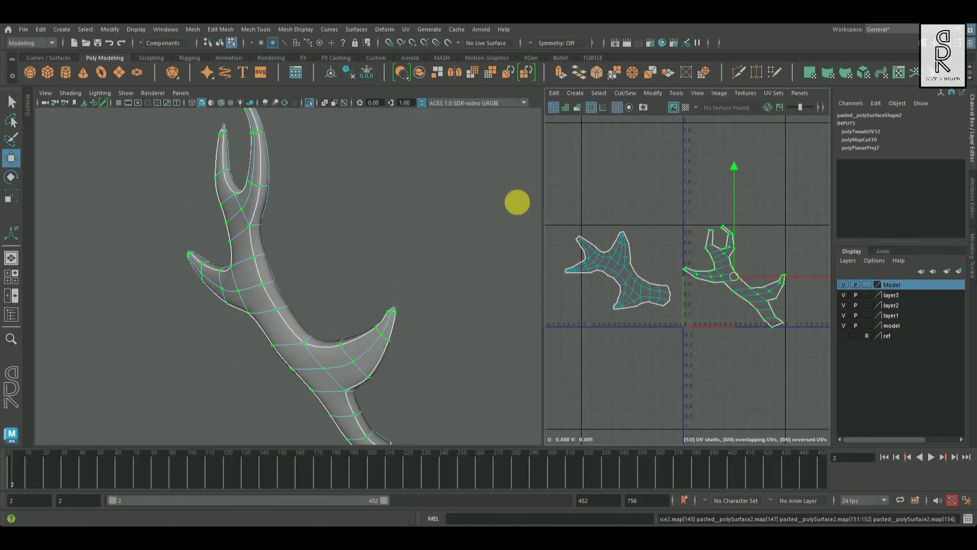
left_click_drag(403, 355, 345, 305, "alt")
Turn on the checker map and lay out both antler shells in the U1V1 tile
left_click(686, 107)
scroll(308, 329, "up", 5)
right_click_drag(620, 316, 716, 262, "shift")
right_click_drag(741, 224, 757, 355, "shift")
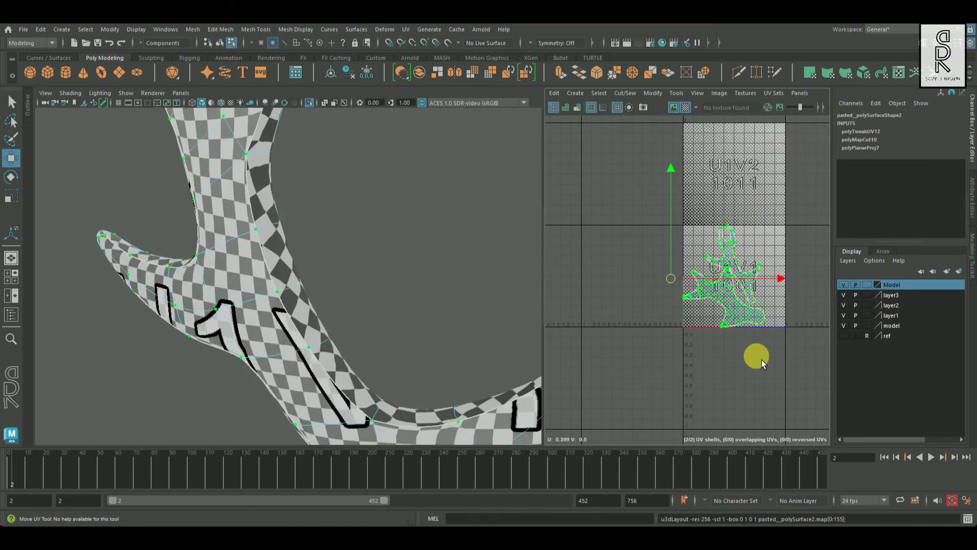
Rotate each antler shell upright, separate them side by side and lay them out again in the U1V1 tile
left_click(758, 356)
scroll(765, 338, "up", 4)
key("e")
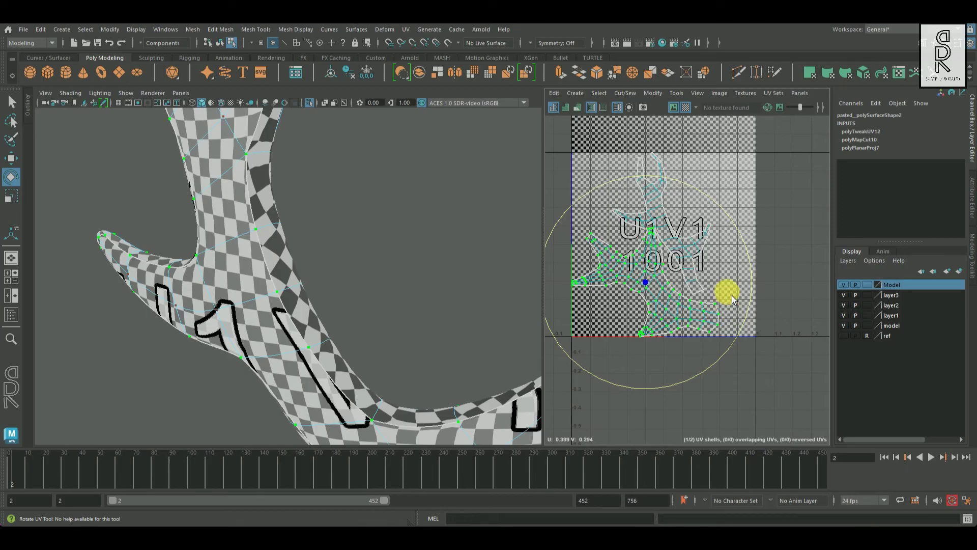
left_click_drag(737, 244, 748, 322)
left_click(706, 235)
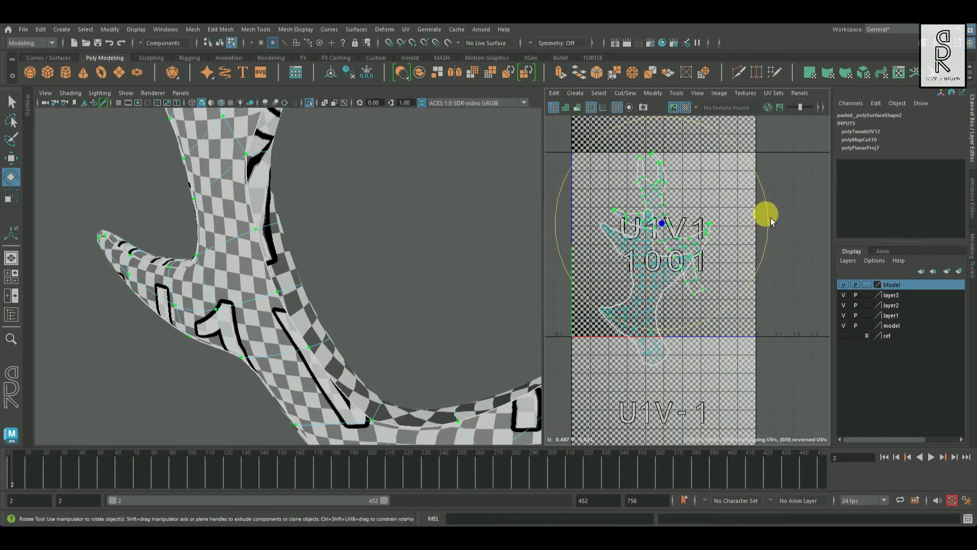
left_click_drag(767, 212, 763, 246)
left_click(716, 285)
left_click_drag(671, 230, 737, 255)
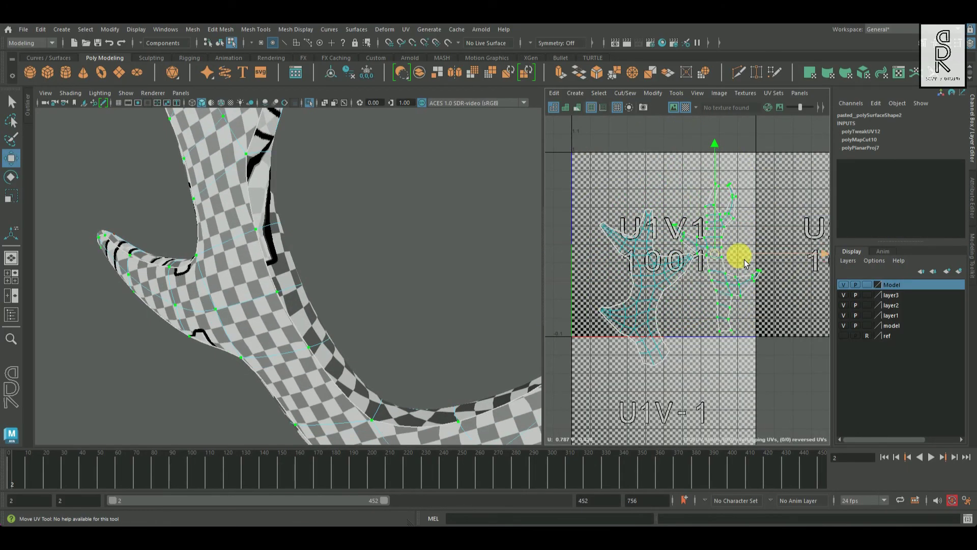
key("f")
right_click_drag(731, 212, 743, 285, "shift")
Return the antler to object mode and end its isolation
left_click_drag(344, 308, 264, 224, "alt")
right_click_drag(257, 218, 321, 203)
left_click(11, 101)
scroll(319, 252, "down", 5)
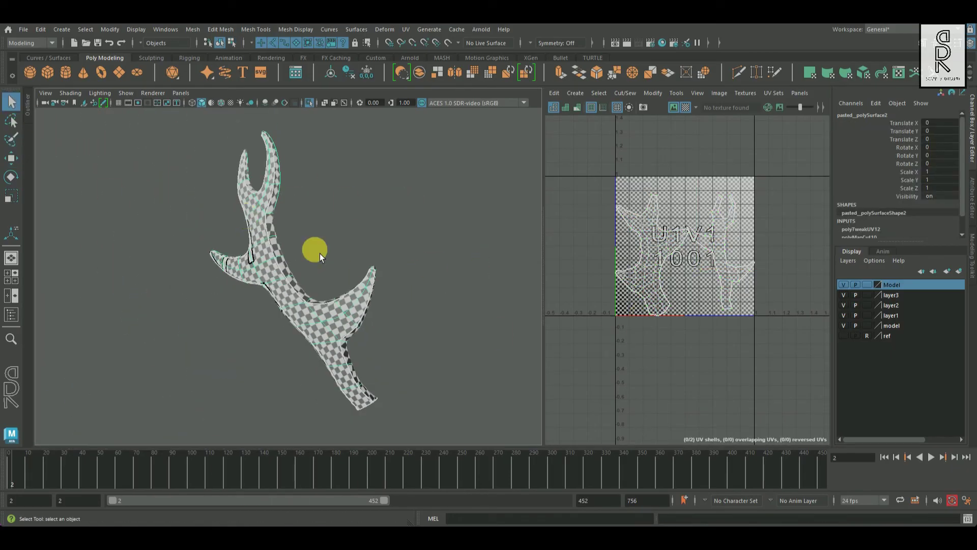
left_click(475, 272)
left_click_drag(476, 272, 275, 331, "alt")
left_click(275, 331)
left_click(309, 102)
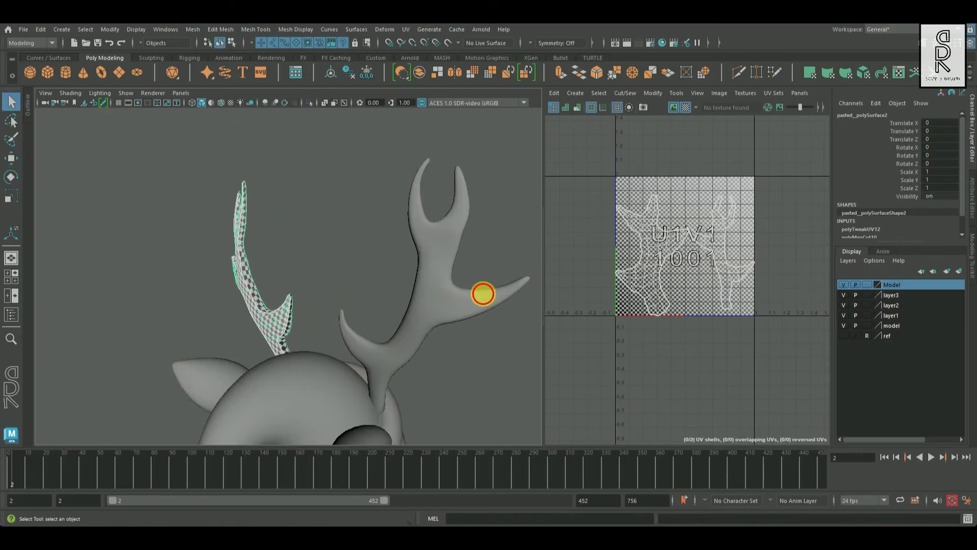
Add the second antler to the selection and copy the finished UVs onto it with Transfer Attributes
left_click(422, 312)
left_click(216, 30)
mouse_move(193, 29)
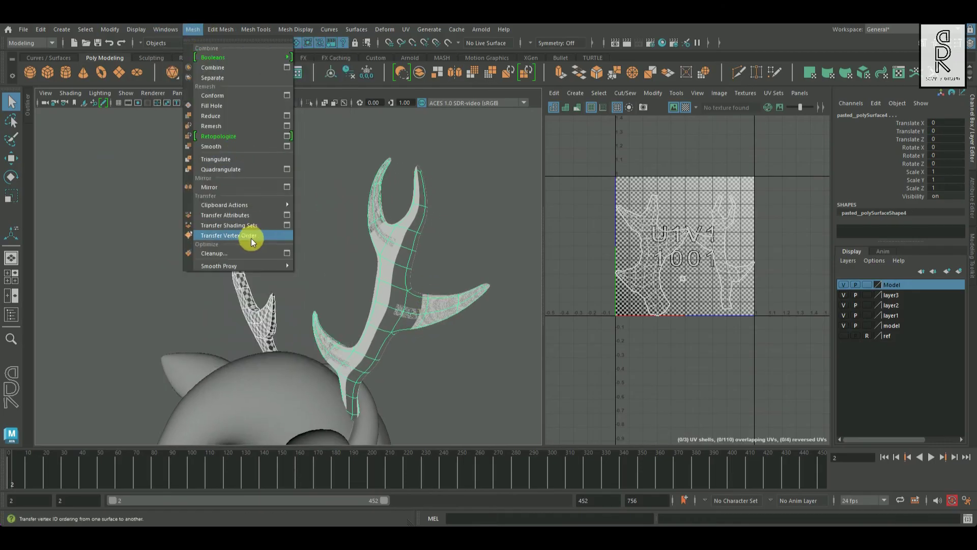
left_click(270, 216)
left_click_drag(349, 250, 251, 258, "alt")
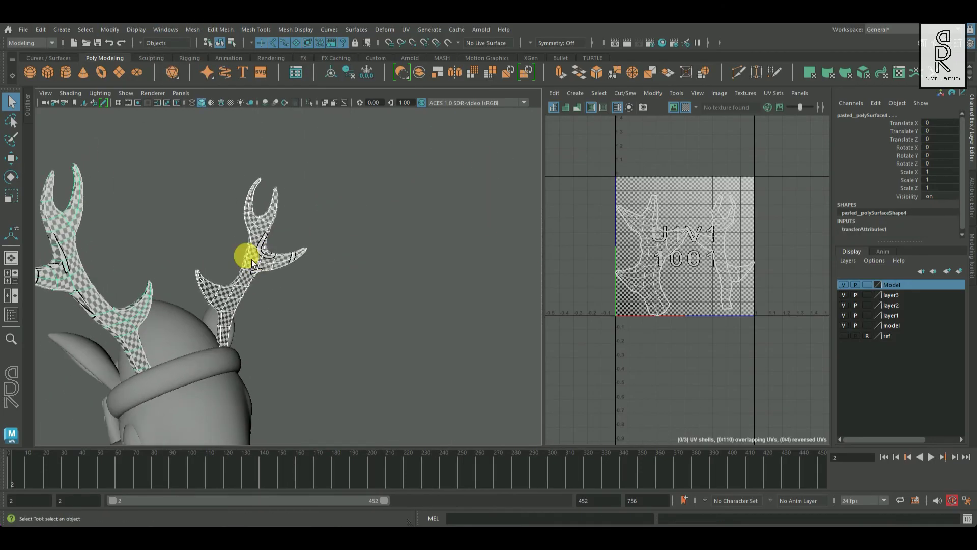
left_click_drag(324, 235, 451, 219, "alt")
Delete the construction history of both antlers
left_click(23, 29)
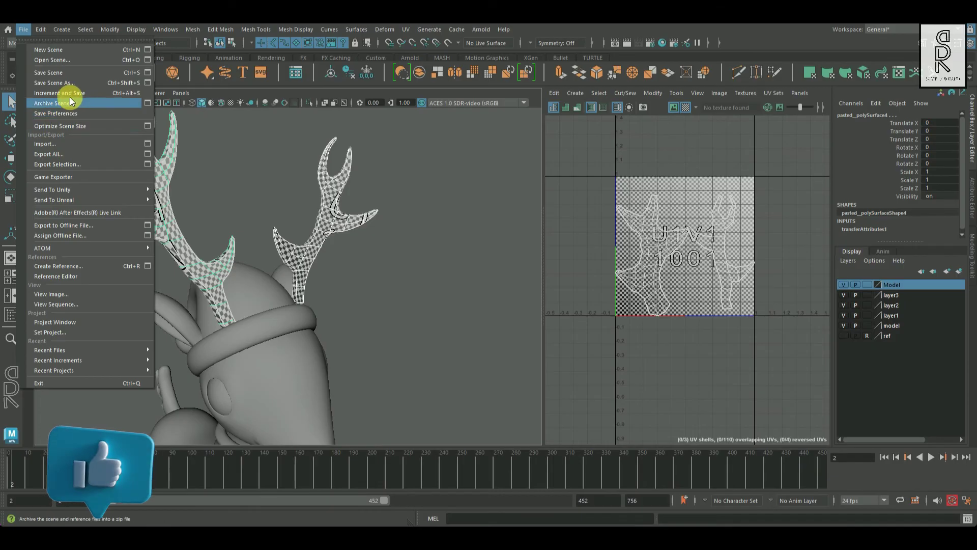
mouse_move(97, 158)
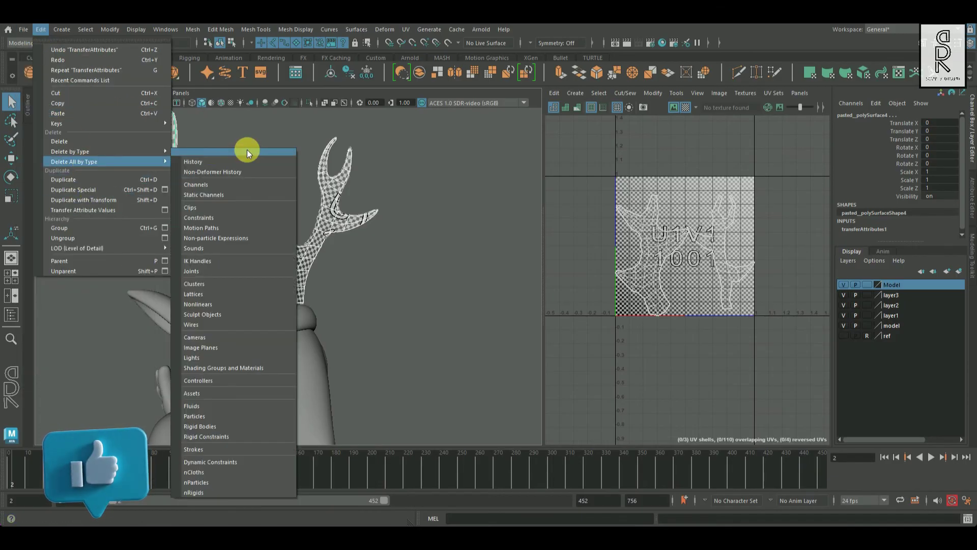
left_click(280, 153)
Select the UVs of both antlers and lay out their shells together in the U1V1 tile
right_click_drag(417, 200, 466, 176)
right_click_drag(782, 194, 752, 219, "shift")
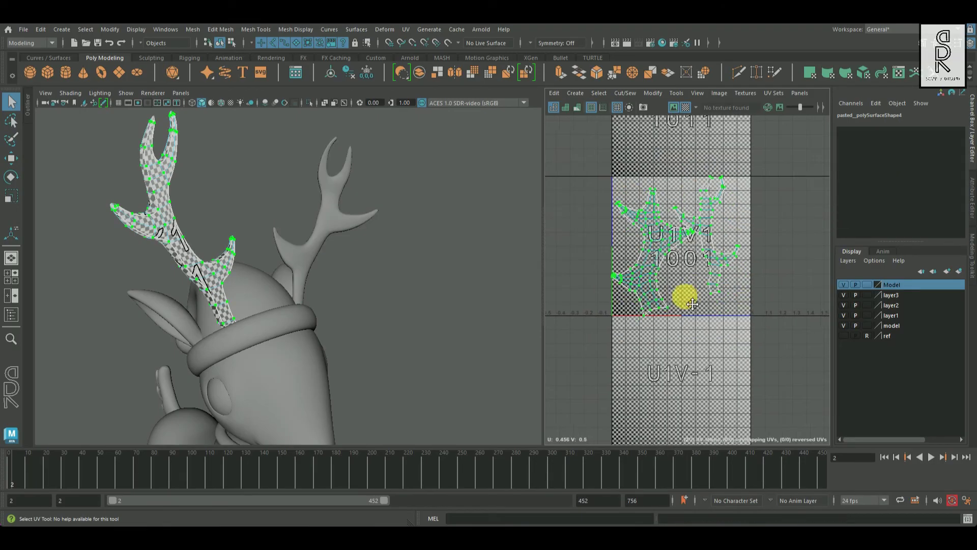
left_click(335, 235, "shift")
right_click_drag(689, 200, 717, 200)
left_click_drag(585, 178, 728, 305)
right_click_drag(767, 221, 601, 313, "shift")
Return to object mode and select the reindeer's body, eyes, antlers and tail pieces together
right_click_drag(306, 274, 416, 187)
left_click(405, 262)
right_click_drag(405, 261, 341, 285, "alt")
left_click(325, 334)
right_click_drag(326, 334, 269, 381, "alt")
left_click(316, 371, "shift")
left_click(224, 375, "shift")
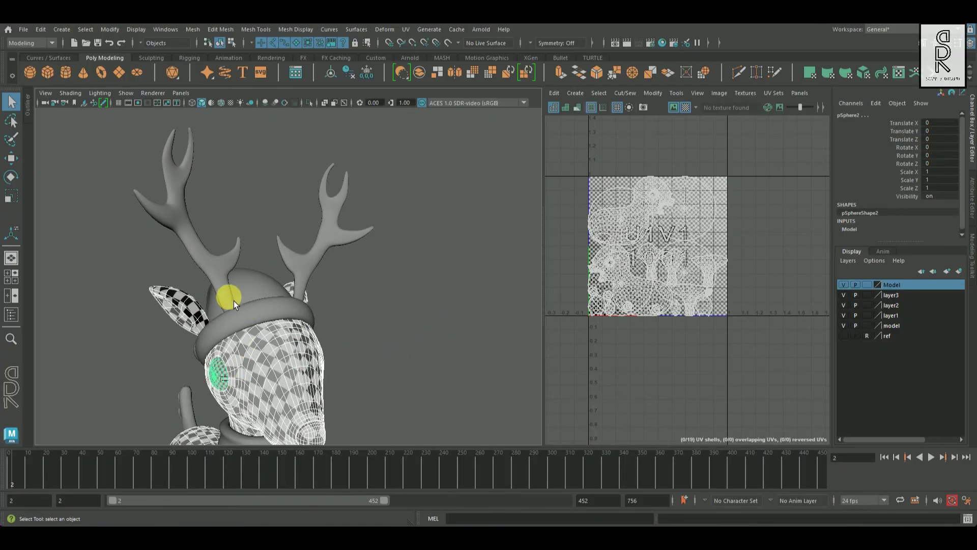
right_click_drag(249, 311, 235, 338, "alt")
left_click(239, 252, "shift")
left_click(322, 263, "shift")
left_click_drag(322, 263, 326, 339, "alt")
left_click(356, 311, "shift")
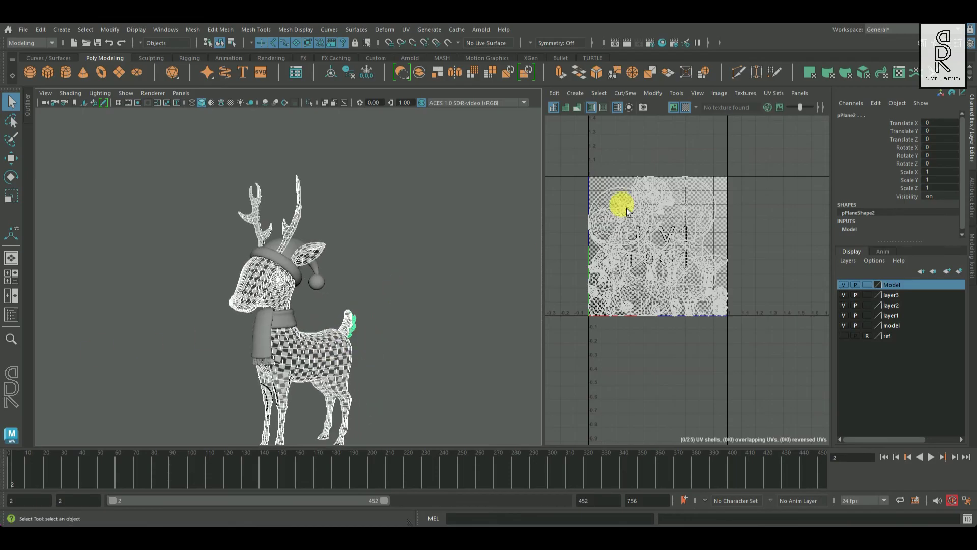
Lay out the UVs of all selected deer parts in the U1V1 tile and return to object mode
key("ctrl+F12")
right_click_drag(785, 225, 714, 248, "shift")
right_click_drag(352, 346, 218, 283, "alt")
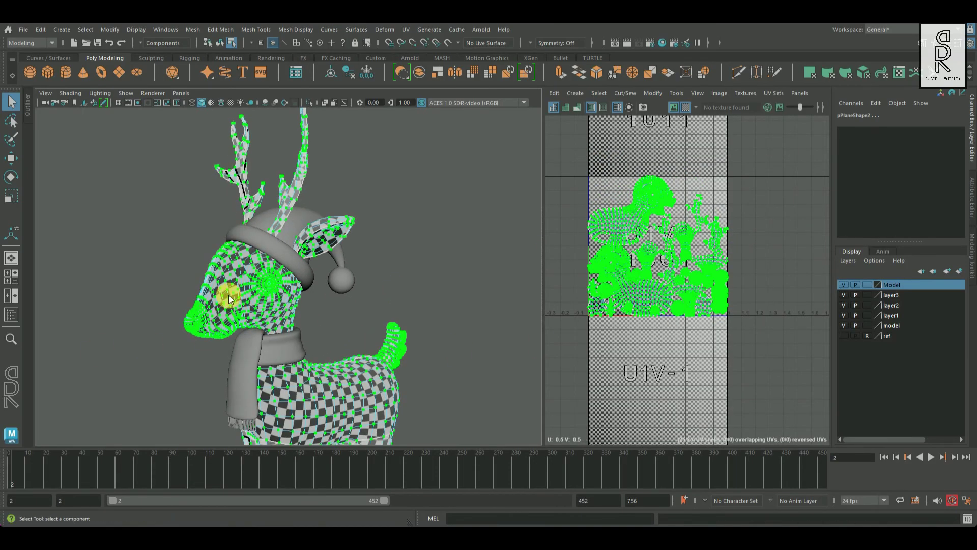
key("F8")
Put the selected deer parts on a new display layer named Deer and hide that layer
left_click_drag(382, 219, 338, 279, "alt")
scroll(260, 208, "up", 5)
left_click_drag(259, 208, 509, 199, "alt")
left_click(957, 270)
double_click(892, 285)
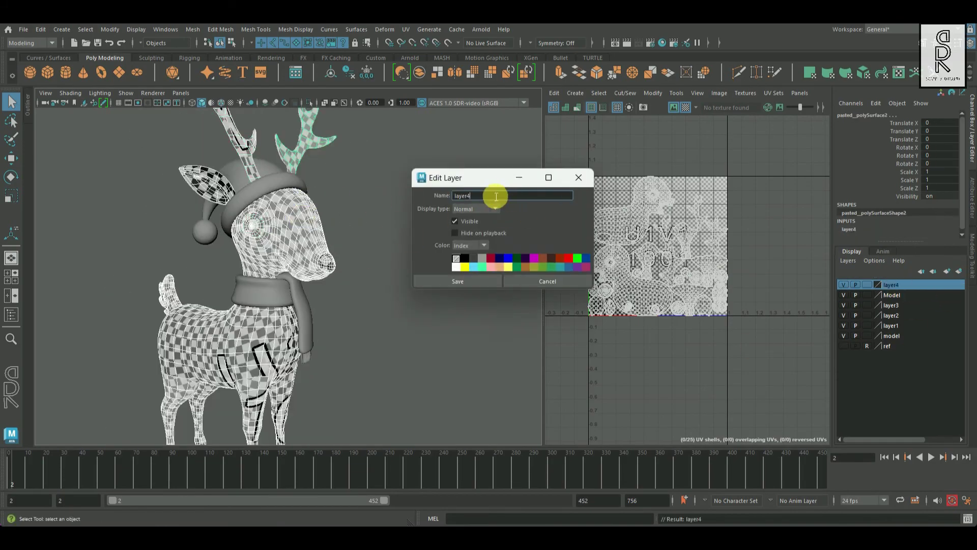
left_click(460, 283)
left_click(843, 284)
Select the hat and pom-pom, lay out their UV shells together in the U1V1 tile, and clear the selection
left_click_drag(339, 334, 395, 295, "alt")
left_click_drag(411, 226, 410, 224)
left_click_drag(410, 225, 408, 273, "alt")
key("F12")
left_click_drag(718, 214, 557, 168)
right_click_drag(764, 188, 712, 214, "shift")
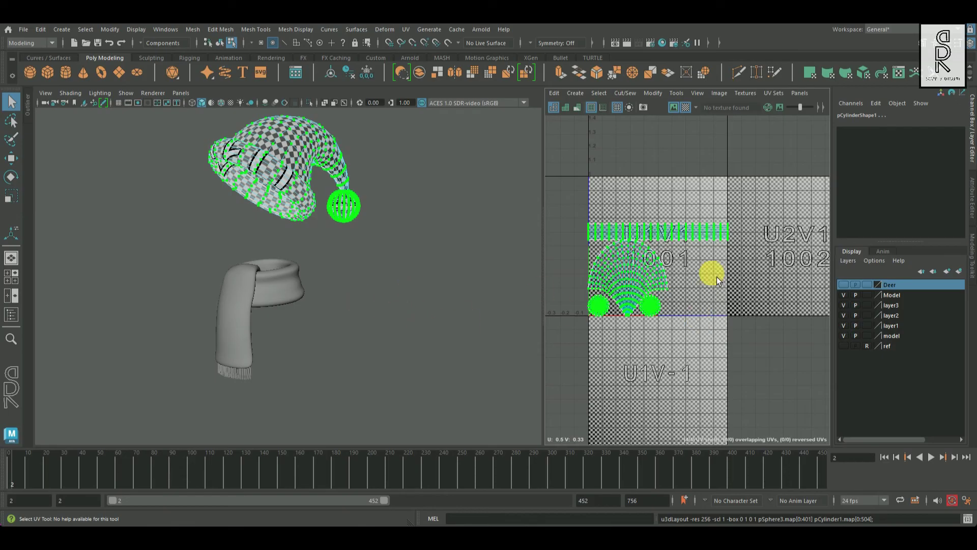
key("r")
left_click(346, 218)
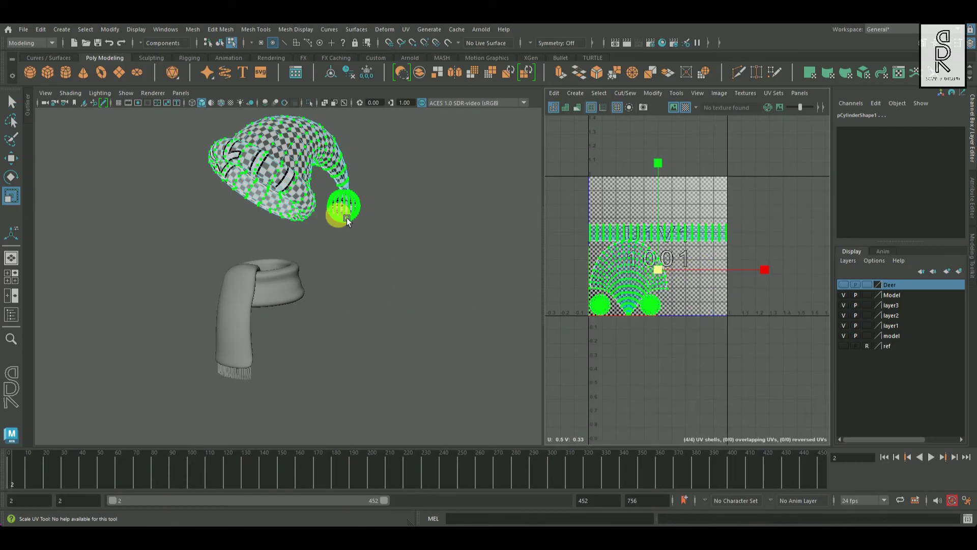
left_click(447, 159)
Select the scarf with its fringe strands and lay out their UV shells together
left_click_drag(185, 261, 512, 312)
key("F12")
left_click_drag(575, 326, 734, 222)
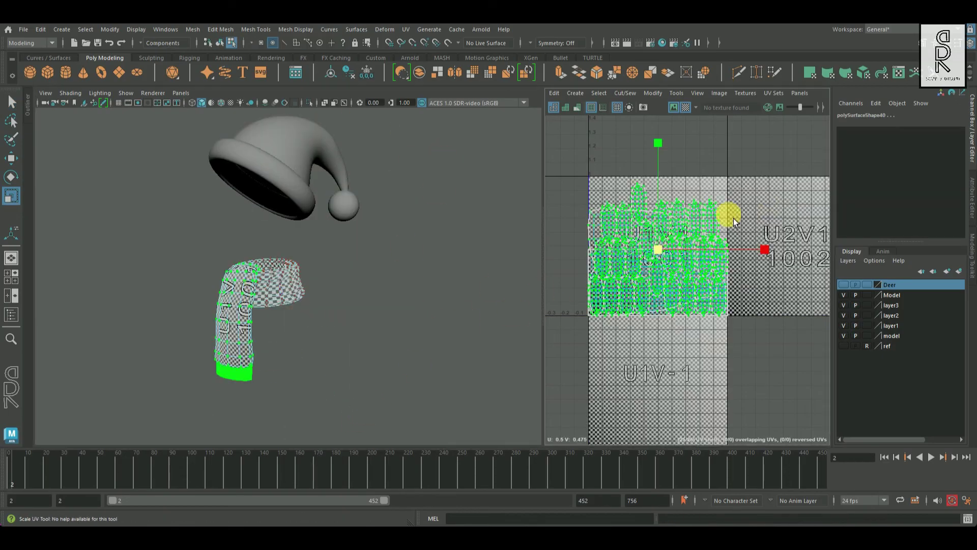
right_click_drag(751, 181, 743, 339, "shift")
left_click(729, 286)
left_click(705, 304)
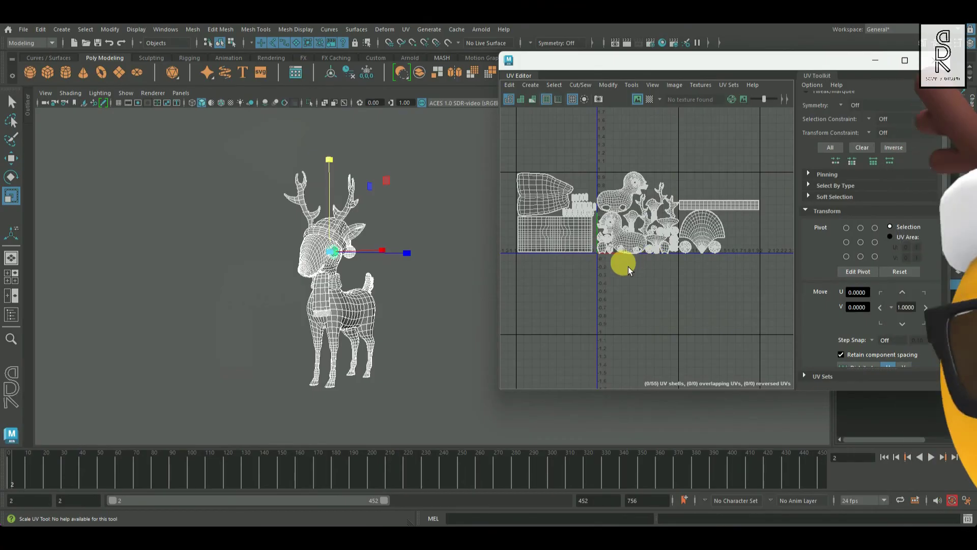
Switch all of the reindeer's parts to UV shell selection in the UV Editor
left_click(11, 101)
left_click_drag(338, 227, 458, 288, "alt")
left_click(672, 252)
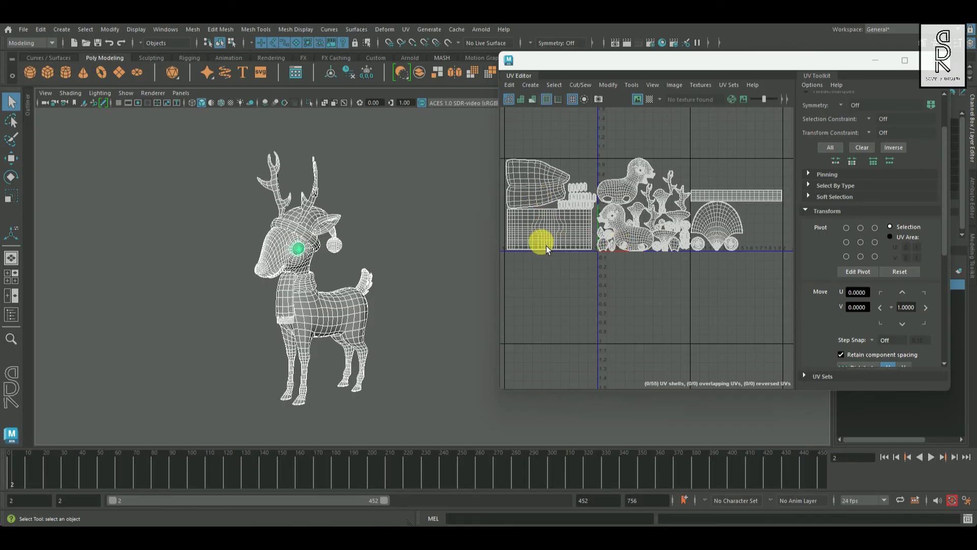
right_click_drag(284, 290, 344, 351, "alt")
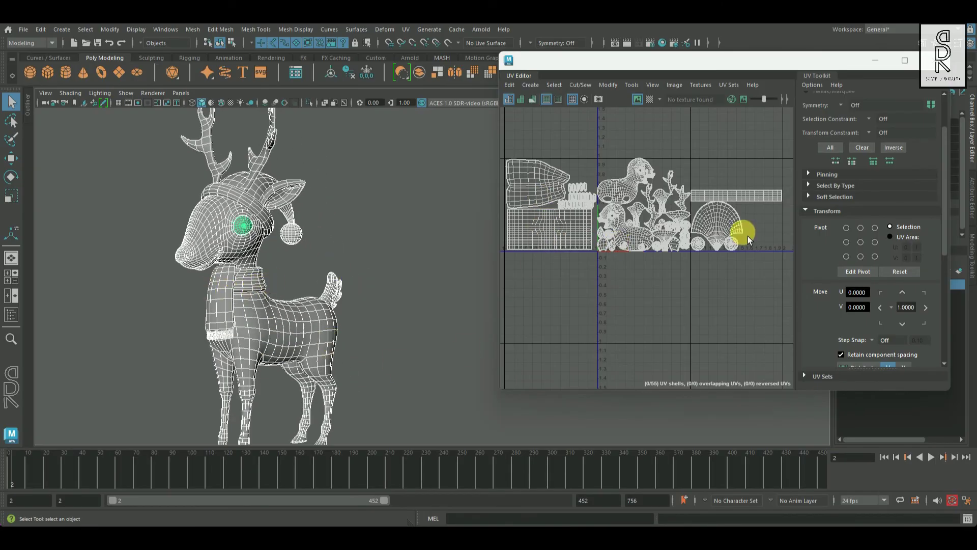
left_click_drag(320, 234, 366, 214, "alt")
right_click(716, 193)
right_click_drag(719, 196, 755, 204)
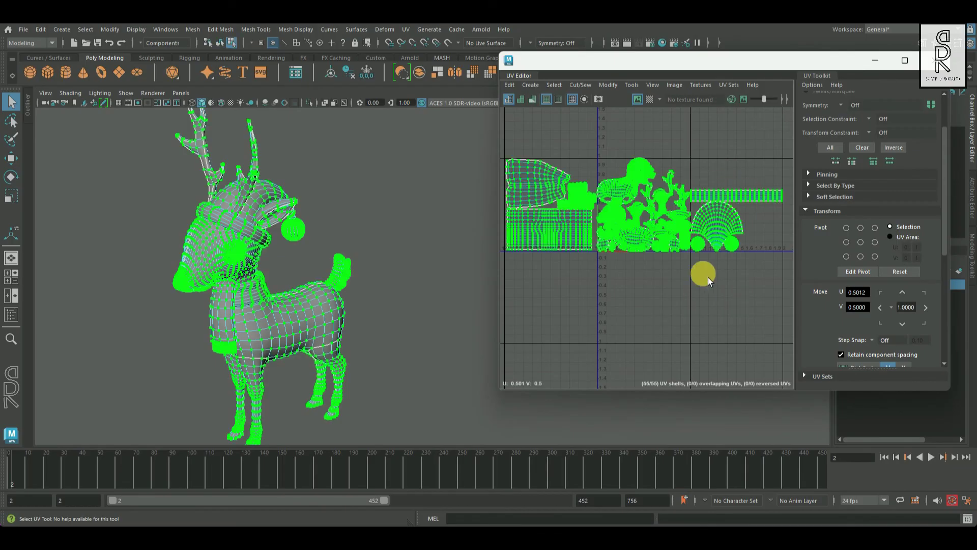
scroll(723, 280, "up", 4)
left_click(705, 311)
Select the hat, brim and pom-pom UV shells and move them down one tile, by 1.0000 in V
scroll(723, 295, "up", 2)
scroll(717, 271, "down", 1)
left_click(659, 211)
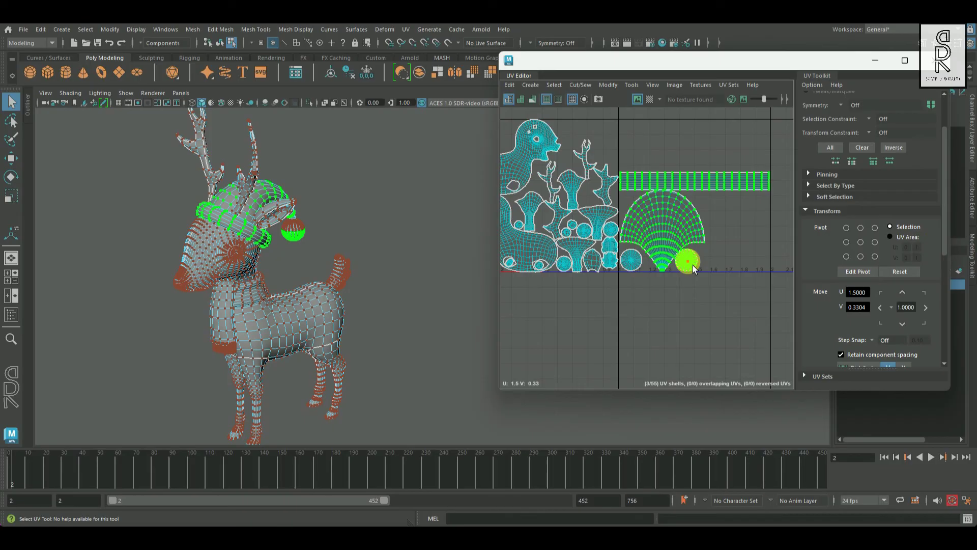
mouse_move(300, 279)
left_mouse_down("alt")
mouse_move(229, 290)
mouse_move(310, 266)
left_mouse_up("alt")
scroll(806, 140, "up", 3)
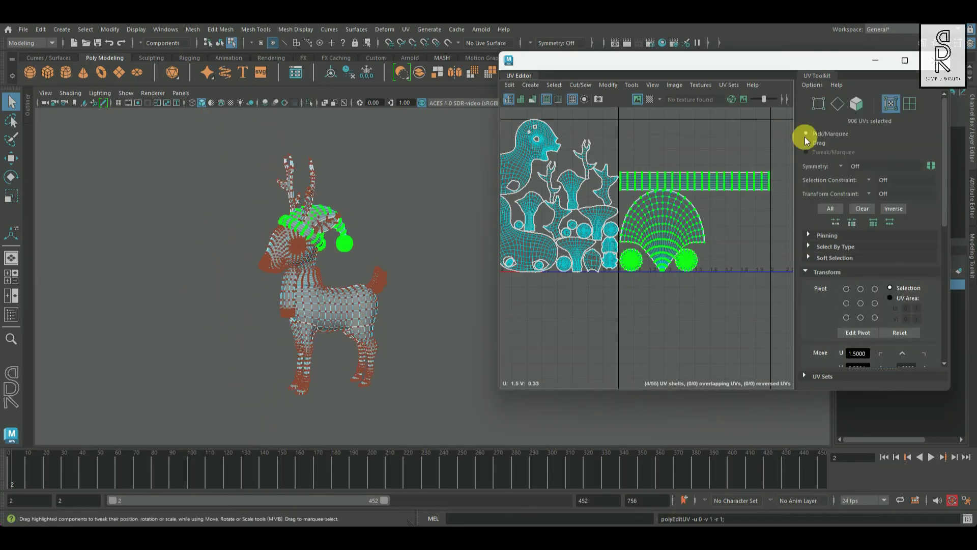
scroll(905, 232, "down", 3)
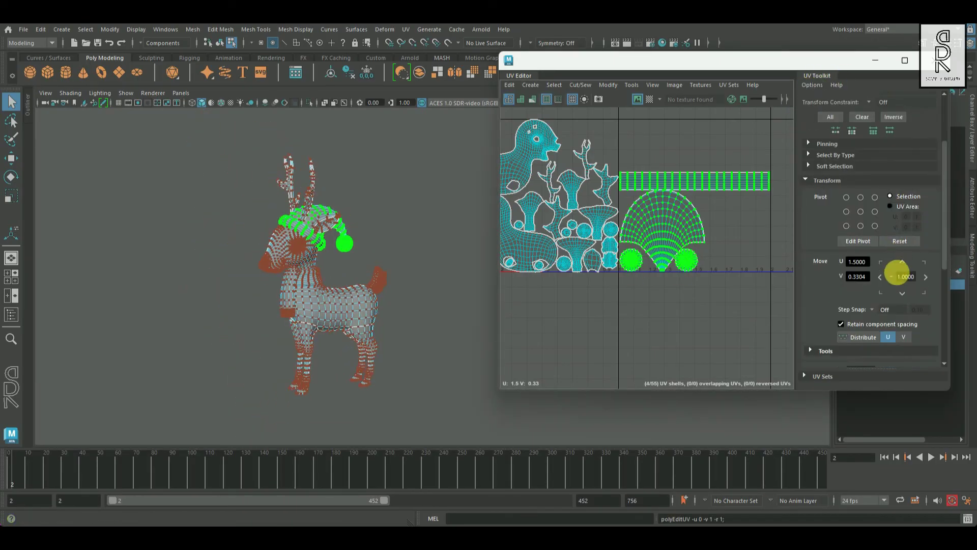
left_click(904, 296)
scroll(735, 279, "down", 3)
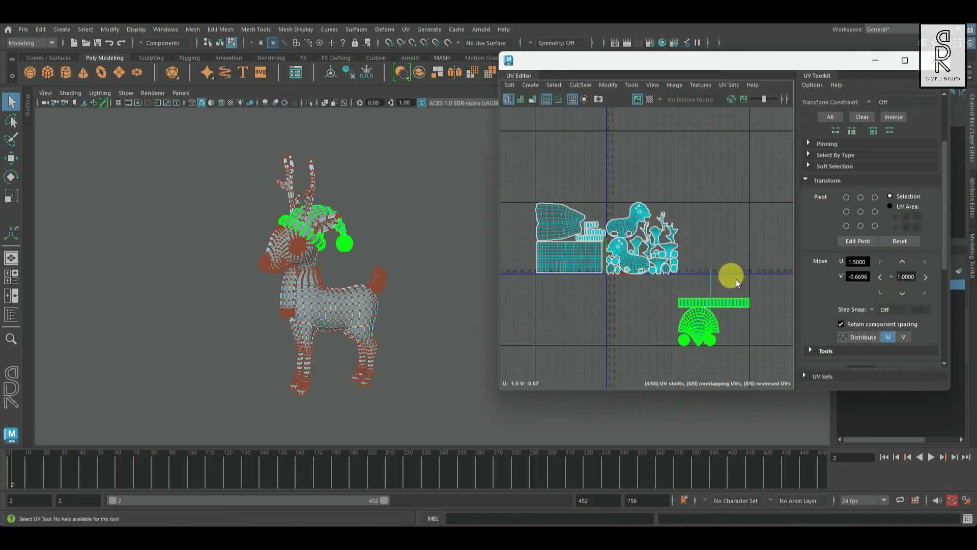
Undo the last downward move of the hat's UV shells, return to object mode and clear the selection
key("ctrl+z")
left_click(749, 297)
key("F8")
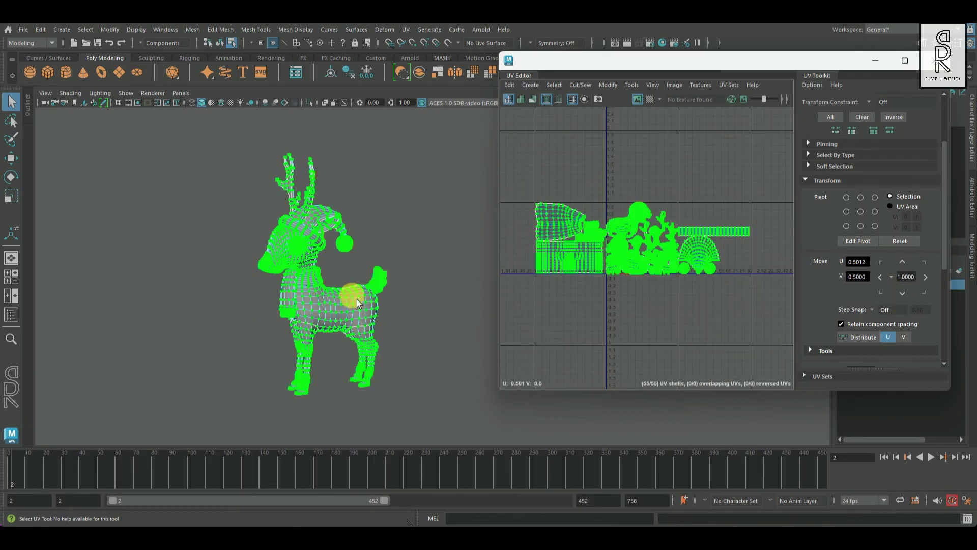
right_click_drag(349, 302, 349, 255, "alt")
left_click(360, 276)
left_click_drag(359, 276, 417, 282, "alt")
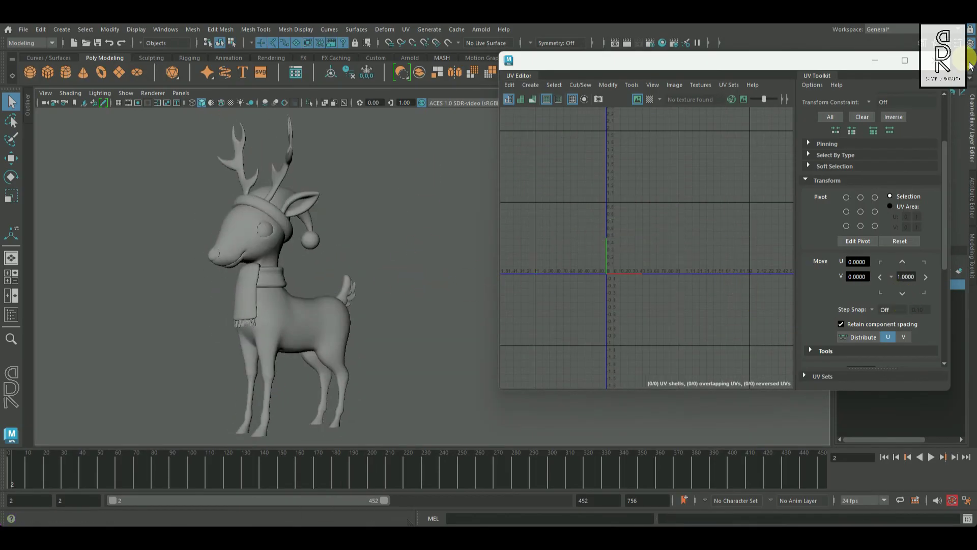
Select all of the reindeer's parts and display the checker map on them
left_click_drag(179, 135, 374, 313, "alt")
left_click_drag(445, 415, 445, 415)
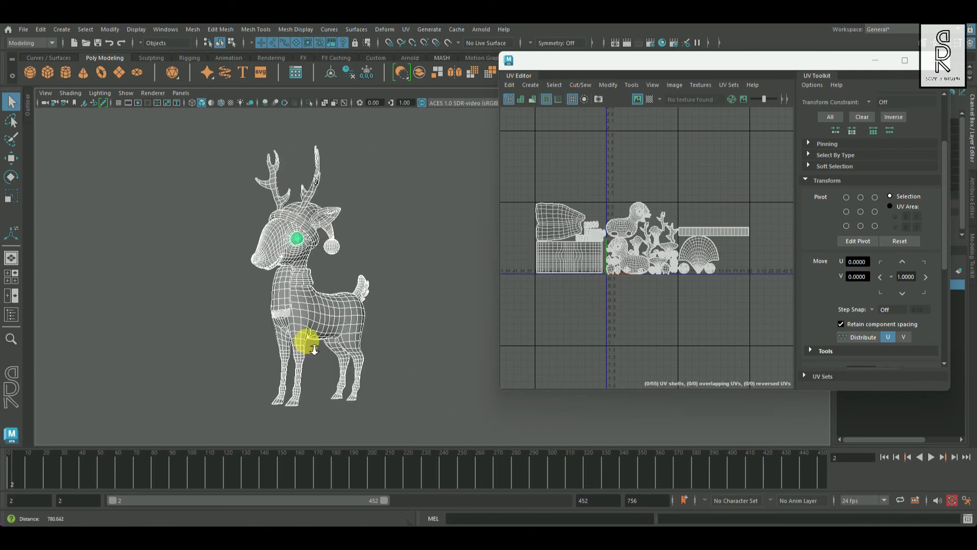
left_click_drag(306, 342, 375, 353, "alt")
scroll(375, 353, "up", 3)
left_click(649, 99)
Examine the checker pattern across the reindeer's head, body, legs, scarf and hat from several angles
left_click_drag(322, 258, 331, 219, "alt")
right_click_drag(331, 218, 421, 288, "alt")
left_click_drag(420, 288, 375, 286, "alt")
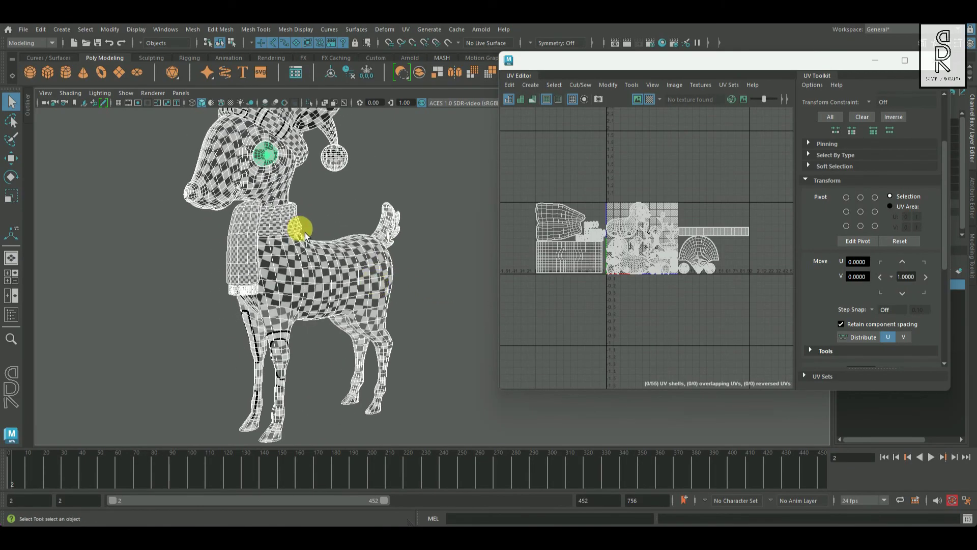
left_click_drag(305, 234, 304, 294, "alt")
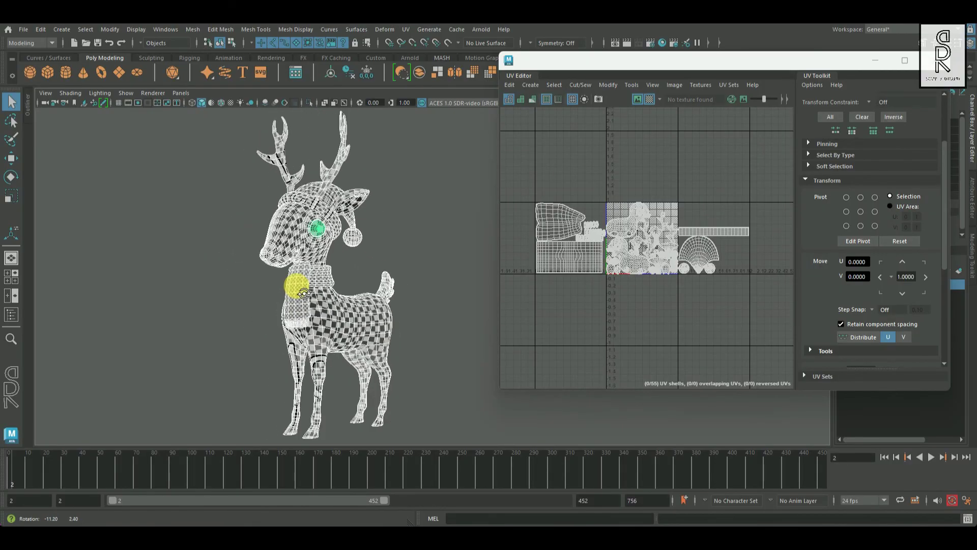
left_click_drag(425, 294, 322, 295, "alt")
right_click_drag(198, 317, 325, 291, "alt")
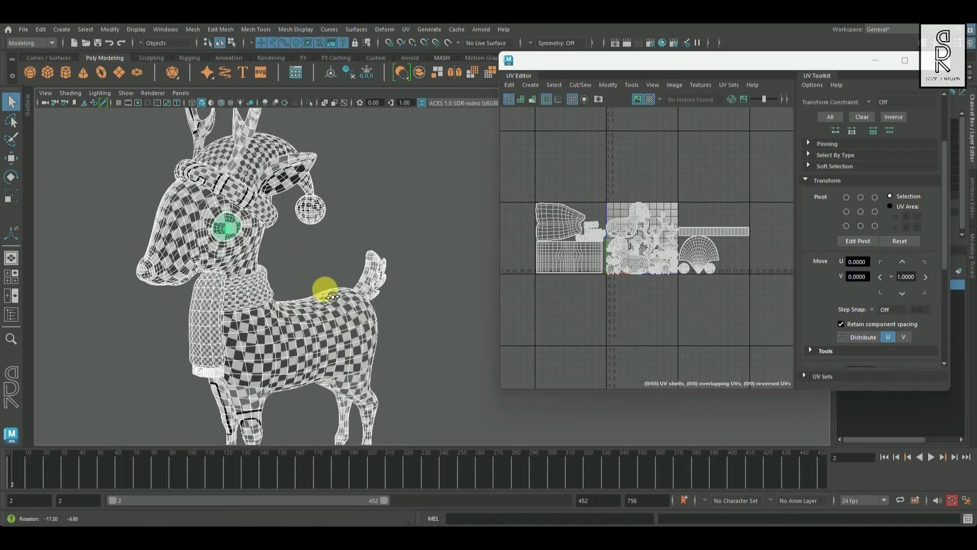